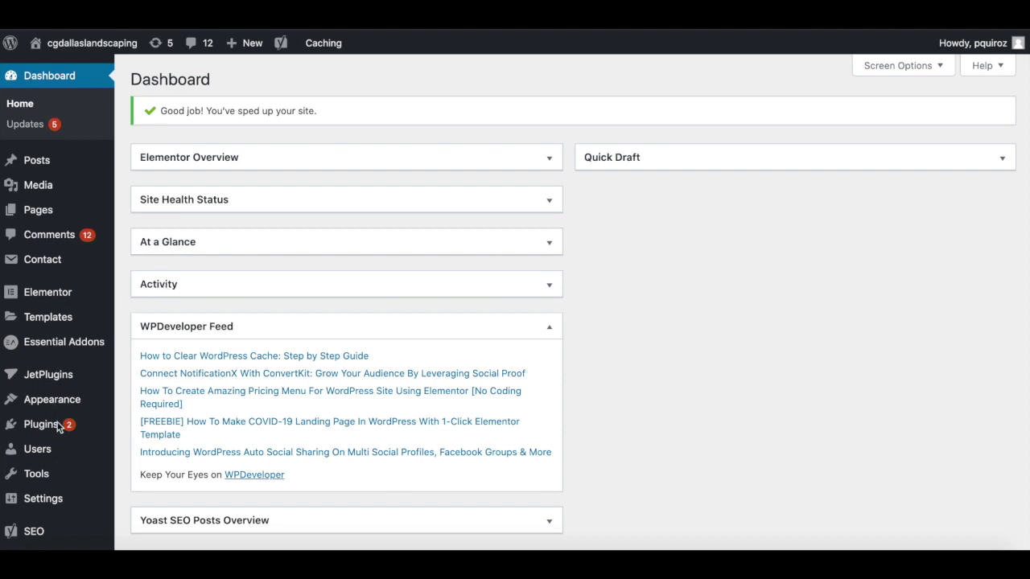
# - Search the plugin directory for "yoast" and update the Yoast SEO plugin
pyautogui.moveTo(48, 427)
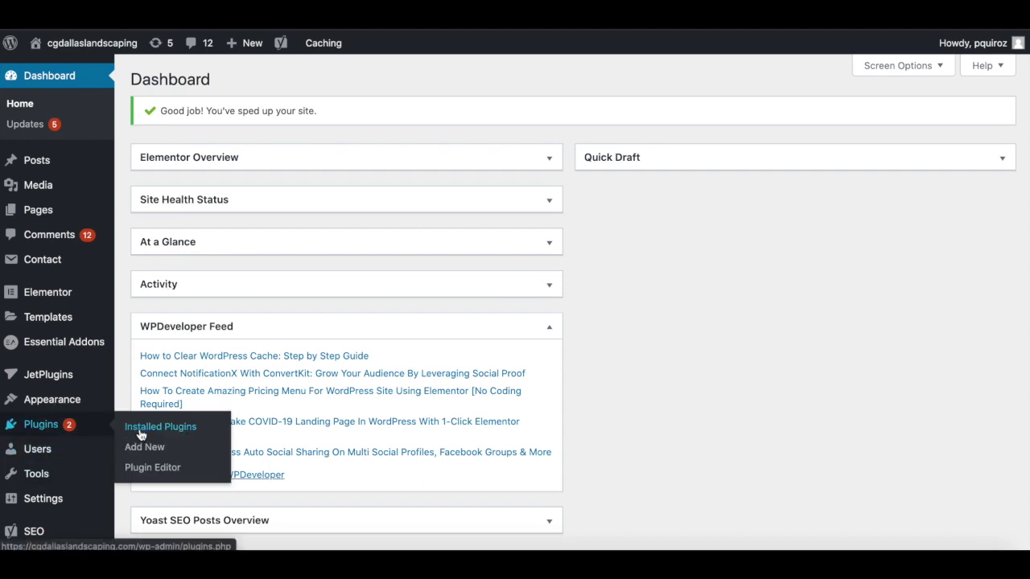
pyautogui.click(146, 448)
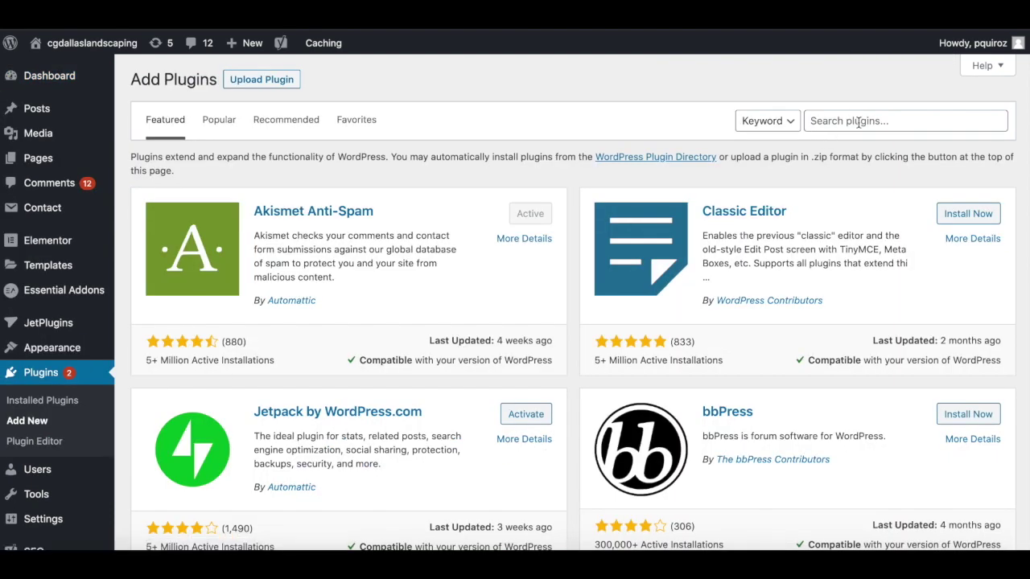
pyautogui.click(858, 121)
pyautogui.write('yo')
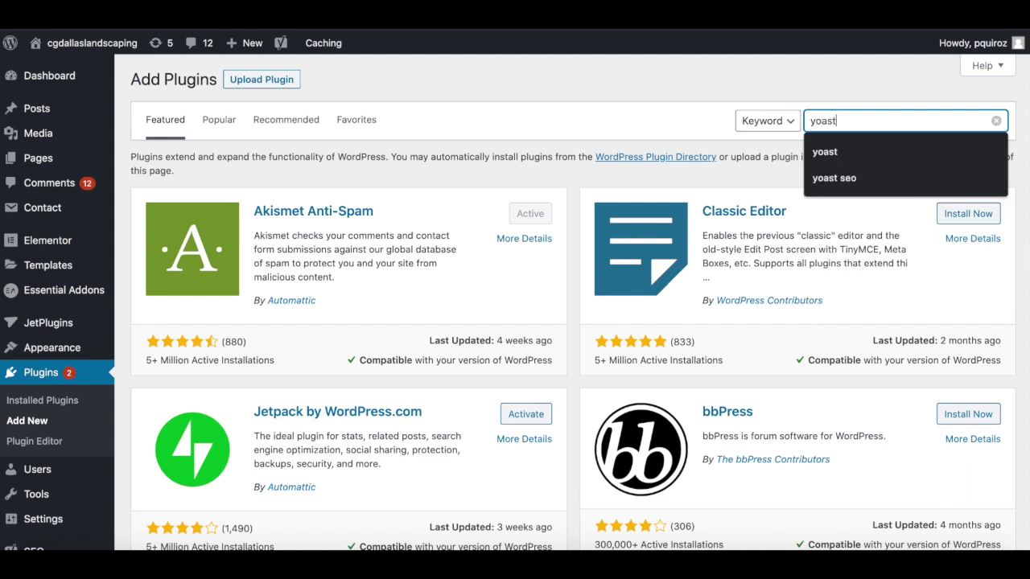
pyautogui.write('ast')
pyautogui.press('Return')
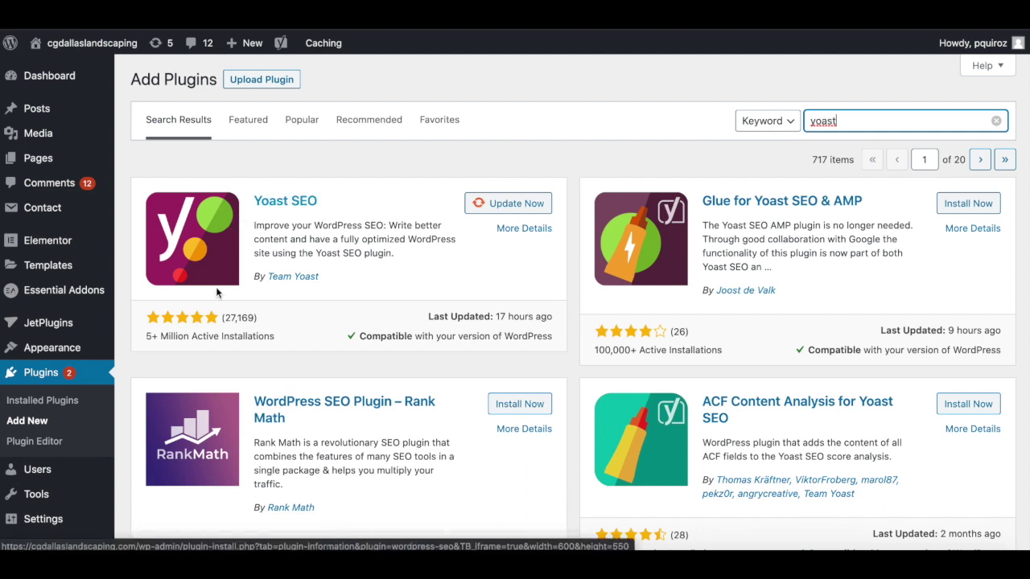
pyautogui.click(524, 211)
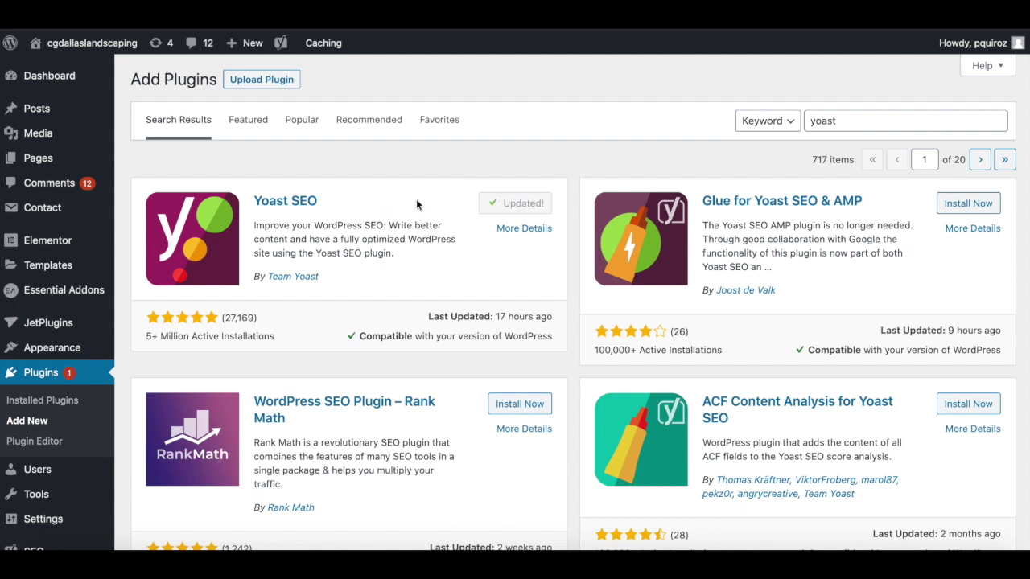
# - Open the draft post "Types of landscaping rocks for landscaping" for editing and assign it to the other listed author
pyautogui.moveTo(36, 112)
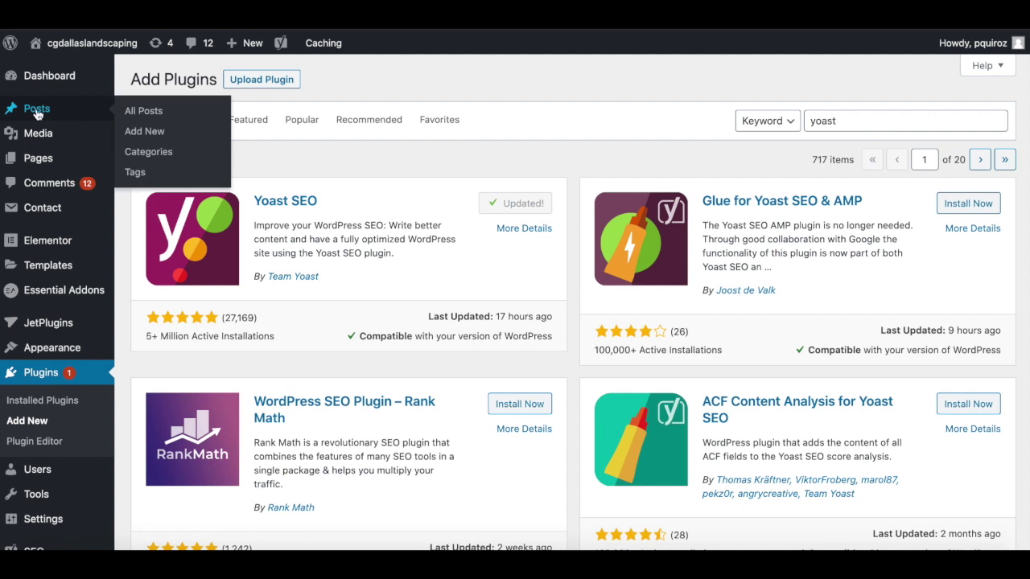
pyautogui.click(142, 112)
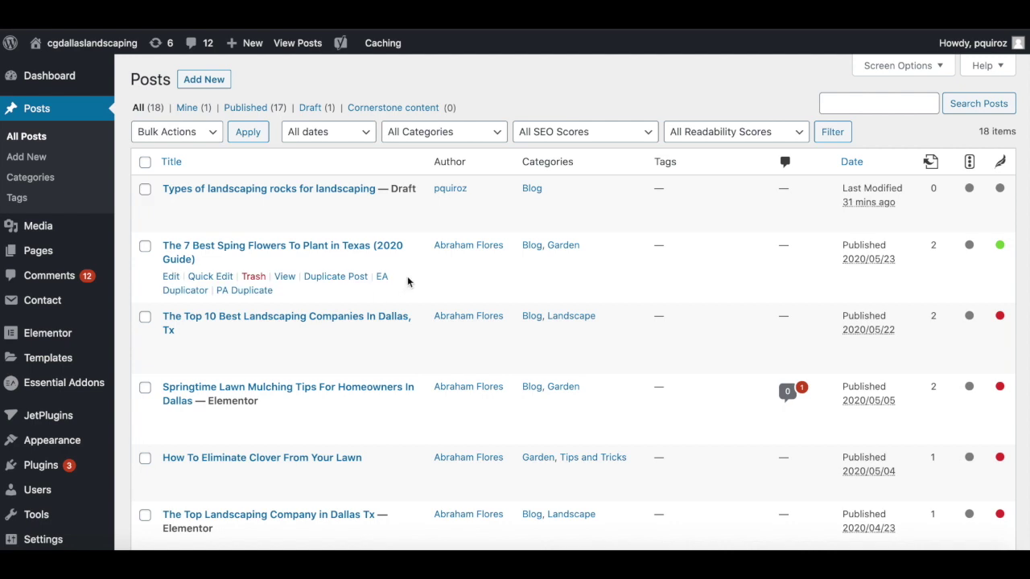
pyautogui.moveTo(201, 203)
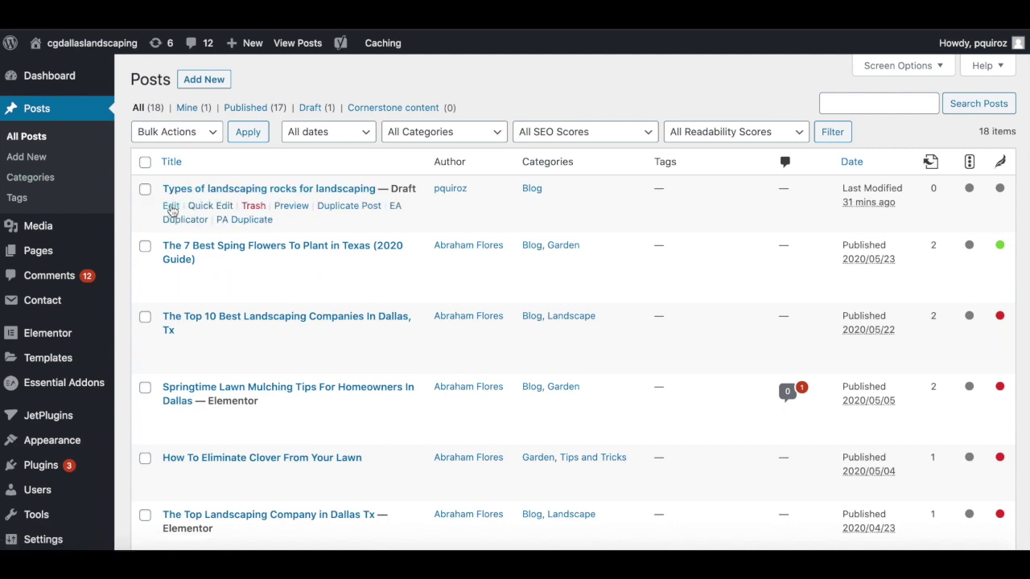
pyautogui.click(171, 207)
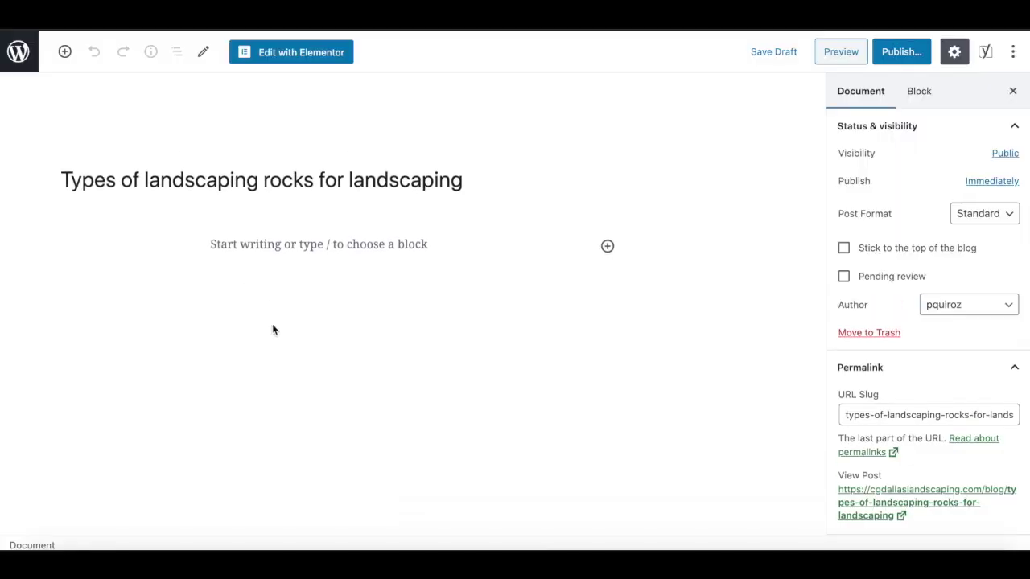
pyautogui.click(965, 306)
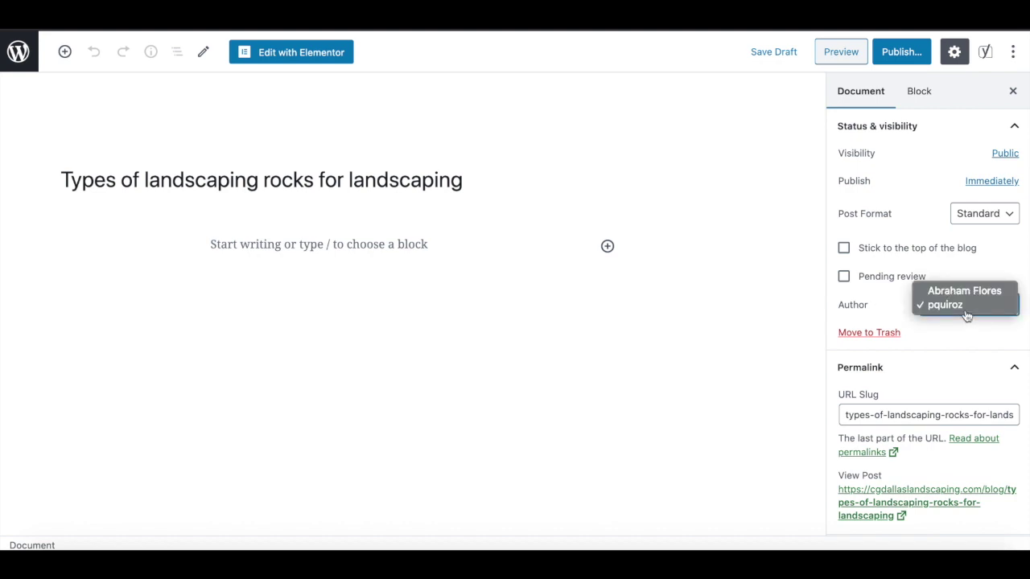
pyautogui.click(965, 291)
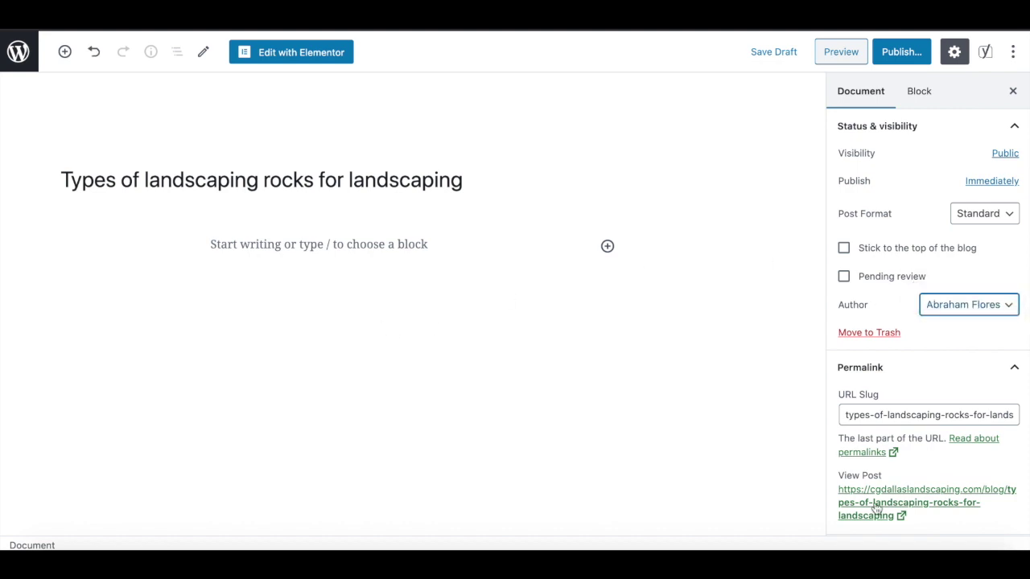
# - Paste the copied landscaping rocks article into the empty body of the post
pyautogui.hotkey('ctrl', 'v')
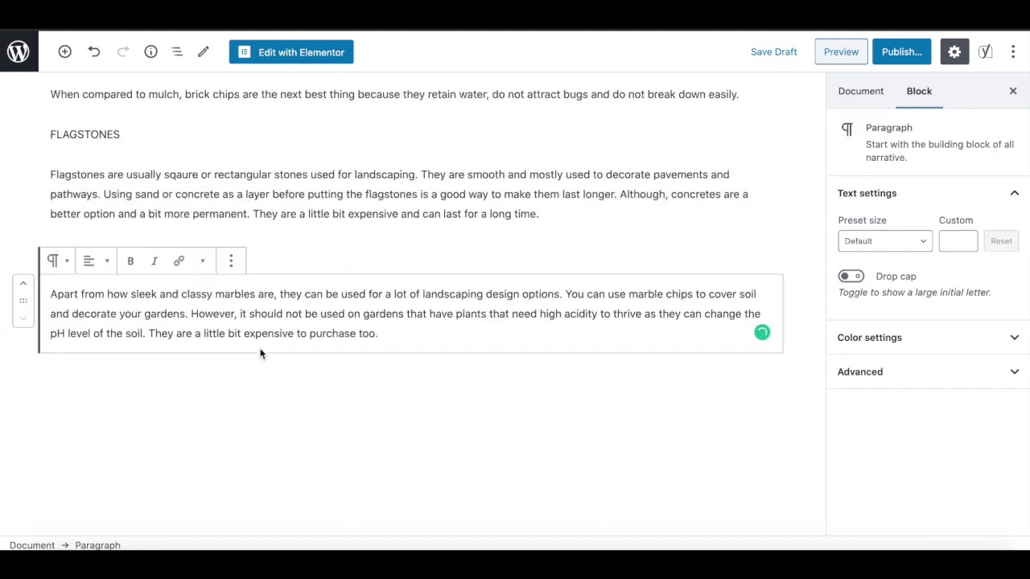
pyautogui.scroll(15, 260, 351)
pyautogui.scroll(-6, 260, 351)
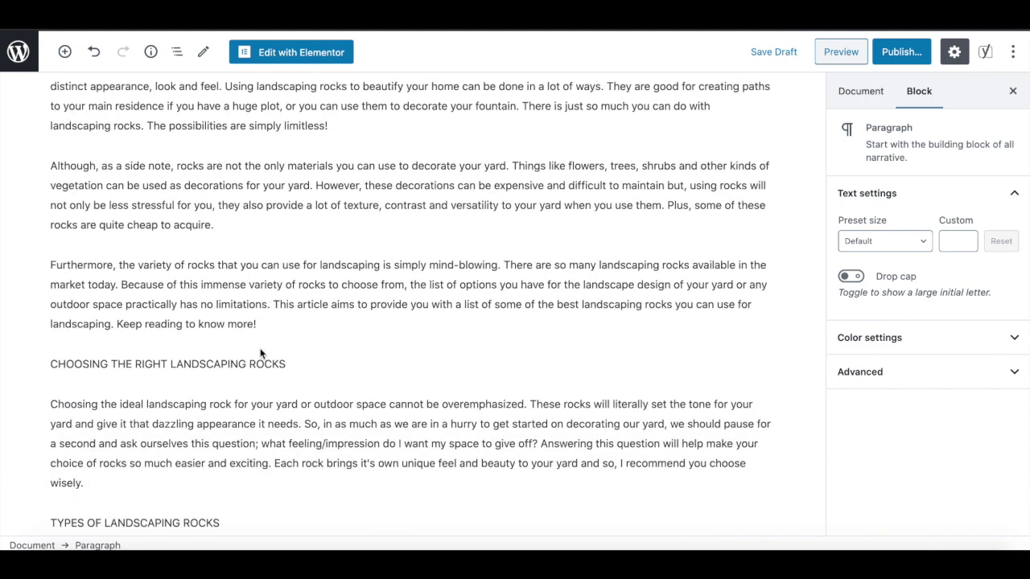
pyautogui.scroll(6, 260, 351)
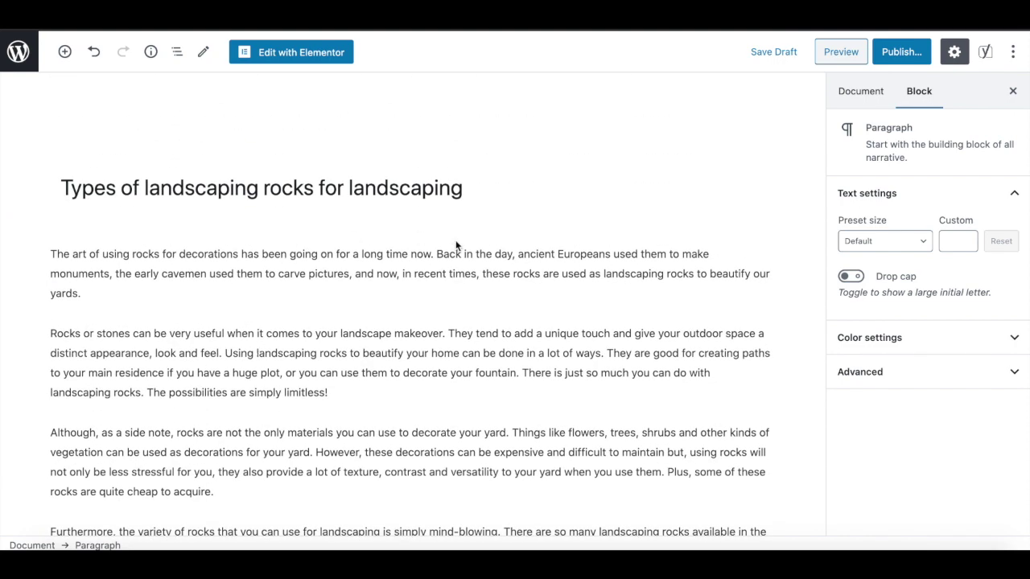
# - Copy the post title into a new paragraph above the article's opening paragraph
pyautogui.click(860, 91)
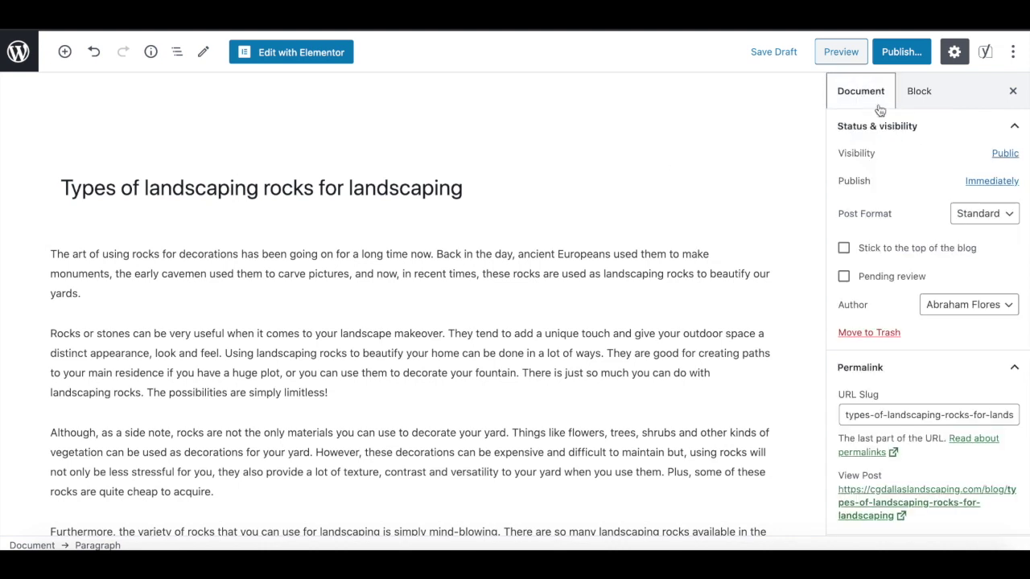
pyautogui.tripleClick(422, 186)
pyautogui.rightClick(424, 187)
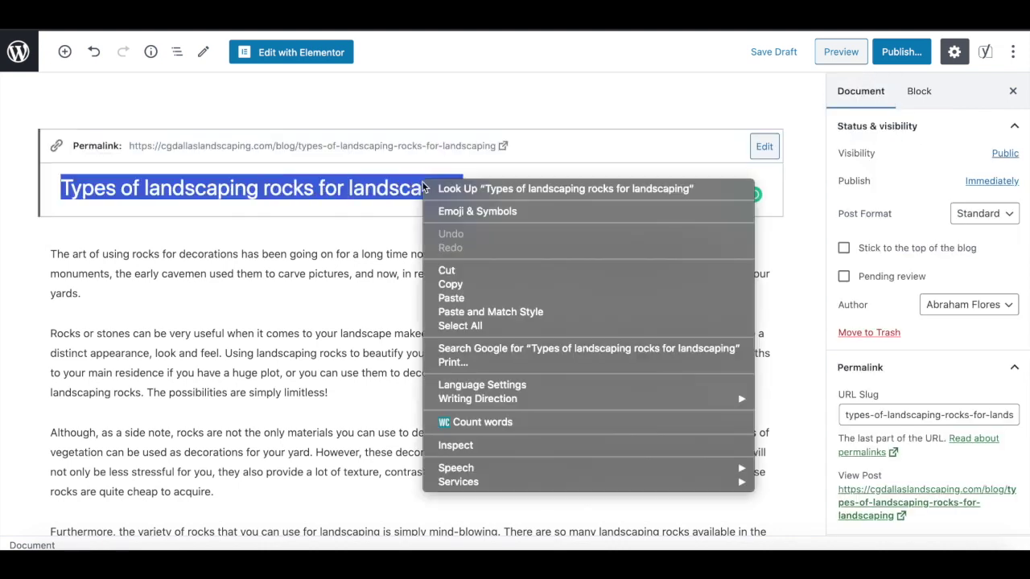
pyautogui.click(455, 285)
pyautogui.click(489, 194)
pyautogui.press('Return')
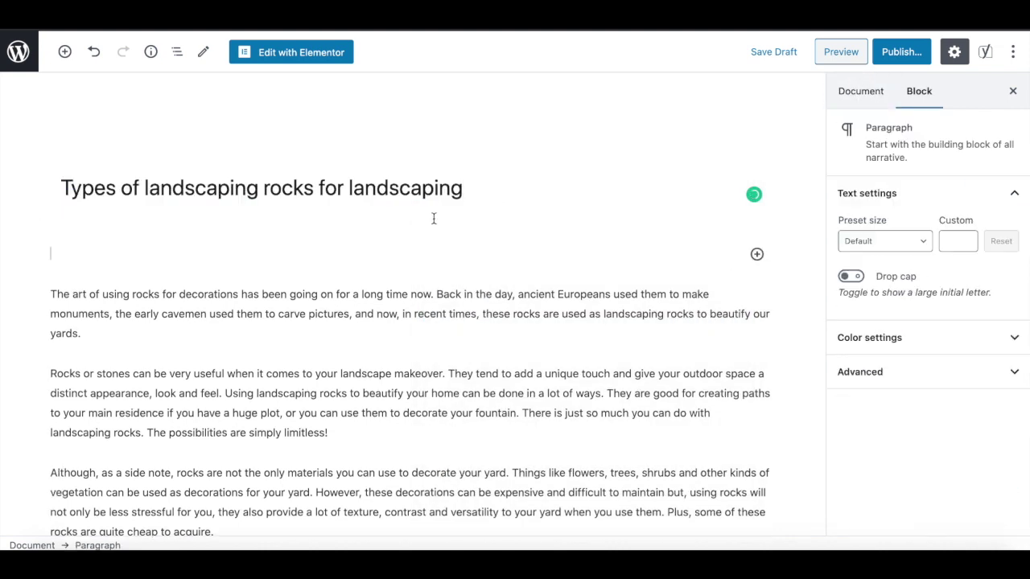
pyautogui.rightClick(133, 253)
pyautogui.click(161, 344)
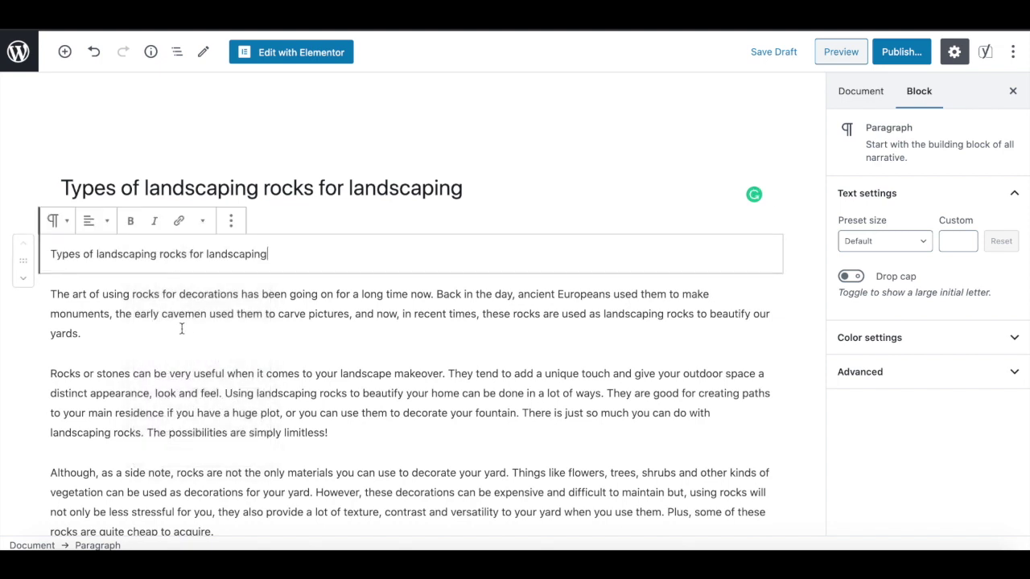
# - Examine the rock sections in the article body and the wording of the post title
pyautogui.click(867, 98)
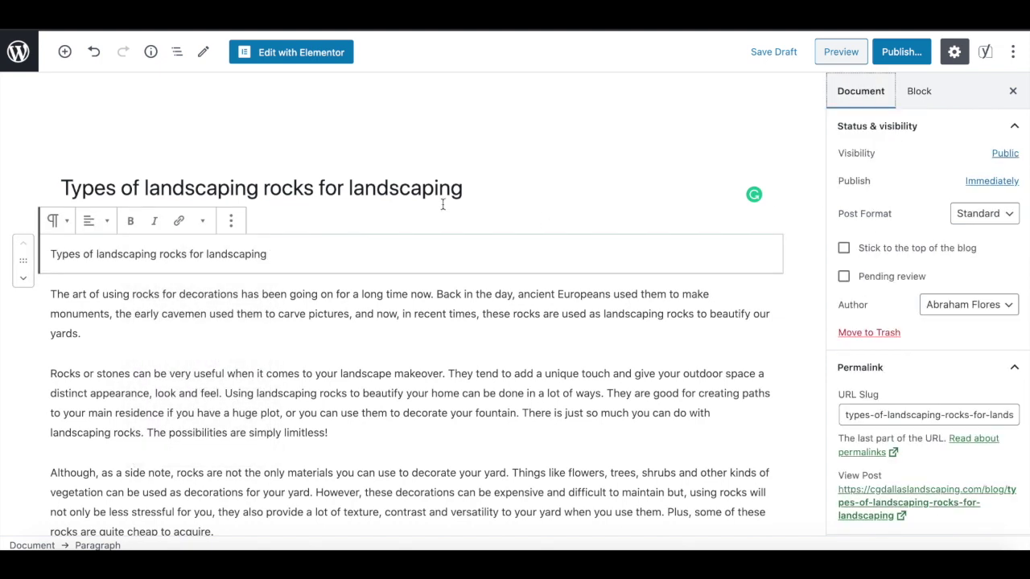
pyautogui.scroll(-20, 314, 441)
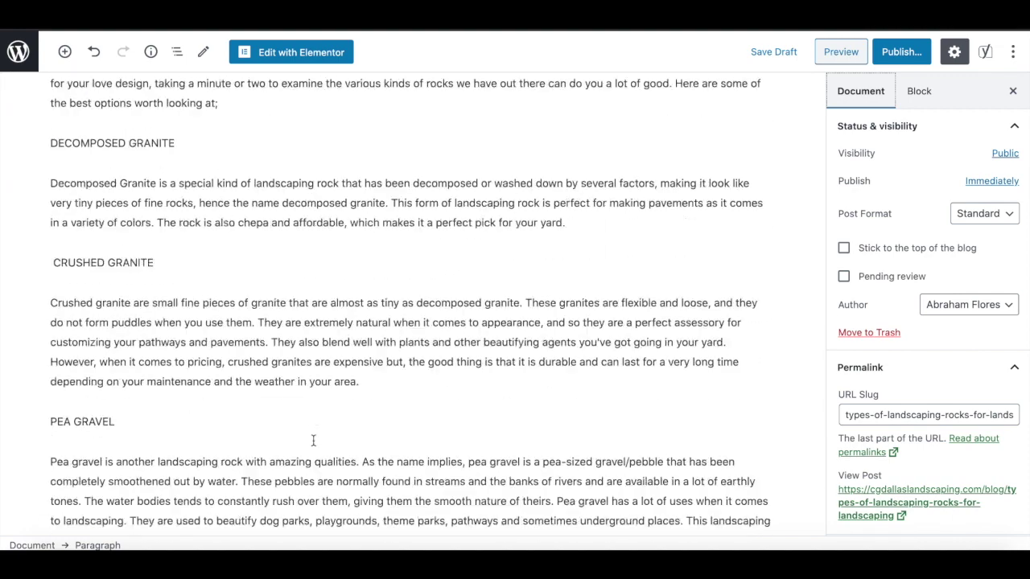
pyautogui.scroll(-4, 313, 440)
pyautogui.scroll(20, 312, 440)
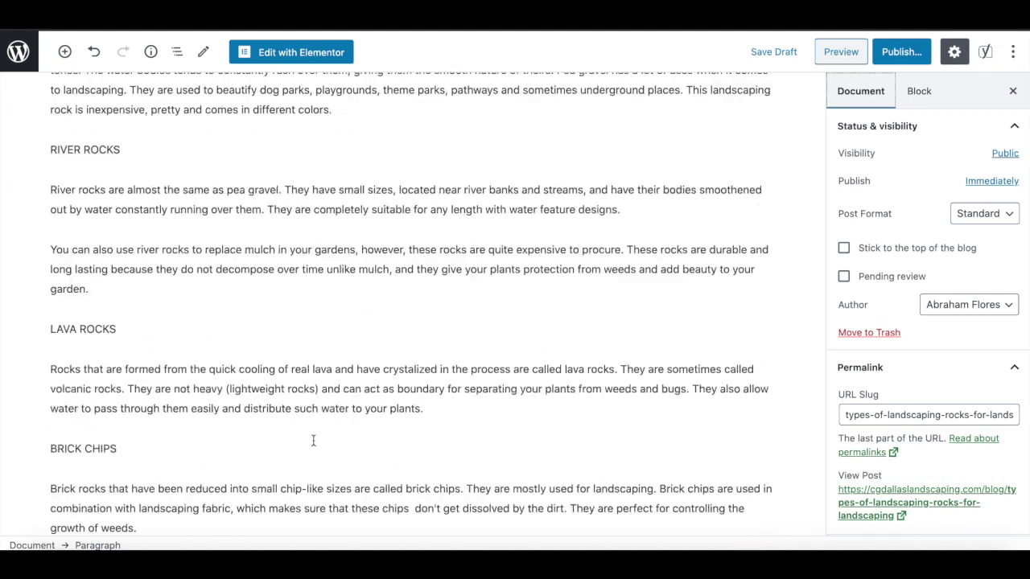
pyautogui.click(490, 195)
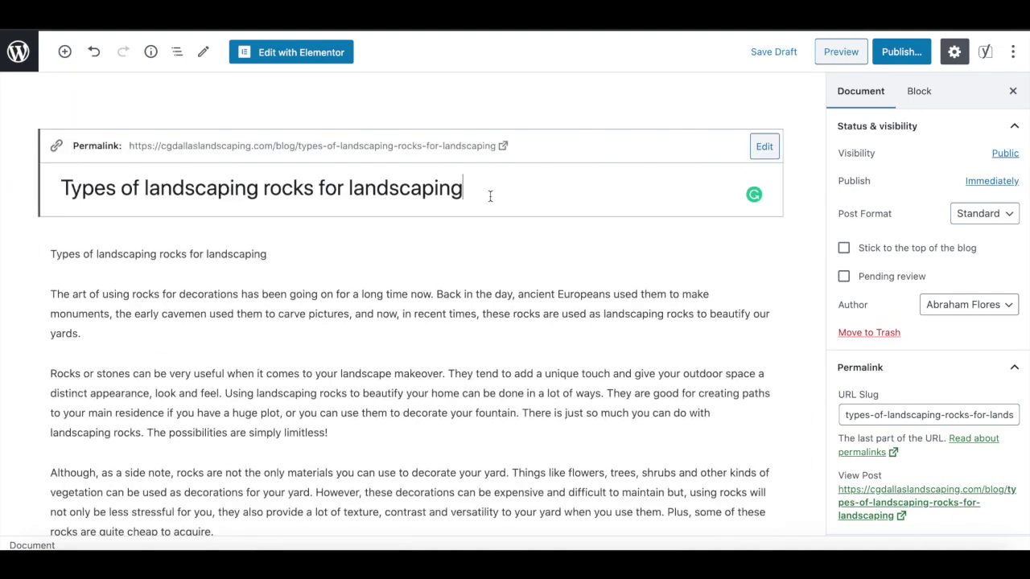
pyautogui.keyDown('shift'); pyautogui.click(95, 188); pyautogui.keyUp('shift')
pyautogui.keyDown('shift'); pyautogui.click(62, 188); pyautogui.keyUp('shift')
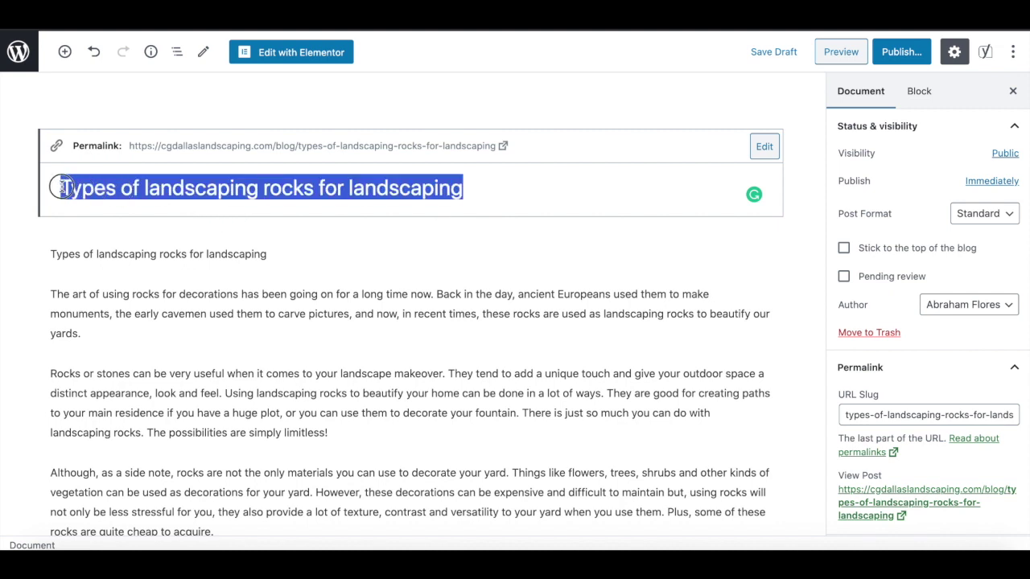
pyautogui.click(498, 191)
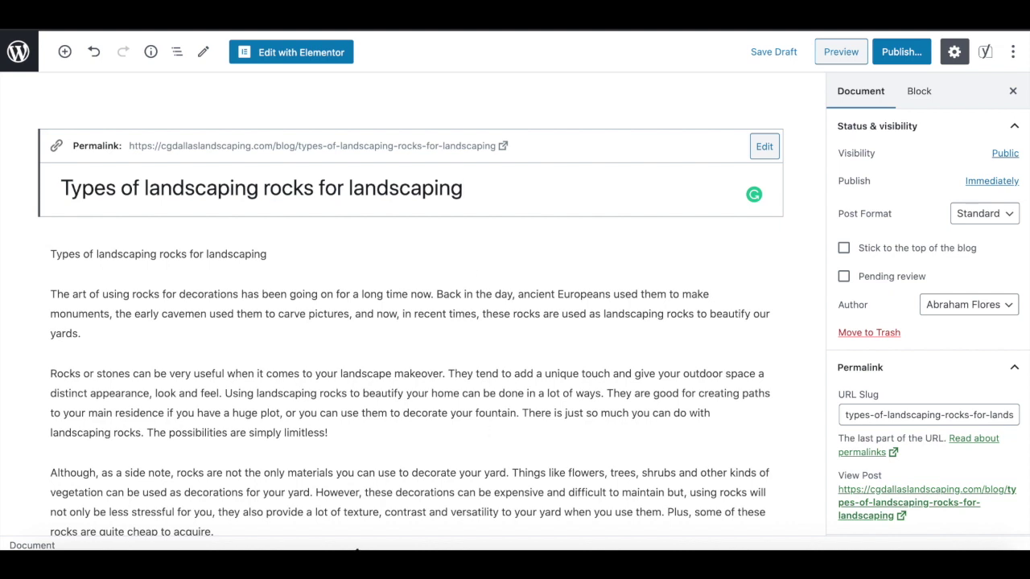
# - Replace the post title with "The 8 Best Types of Landscaping rocks In 2020"
pyautogui.hotkey('ctrl', 'a')
pyautogui.hotkey('ctrl', 'v')
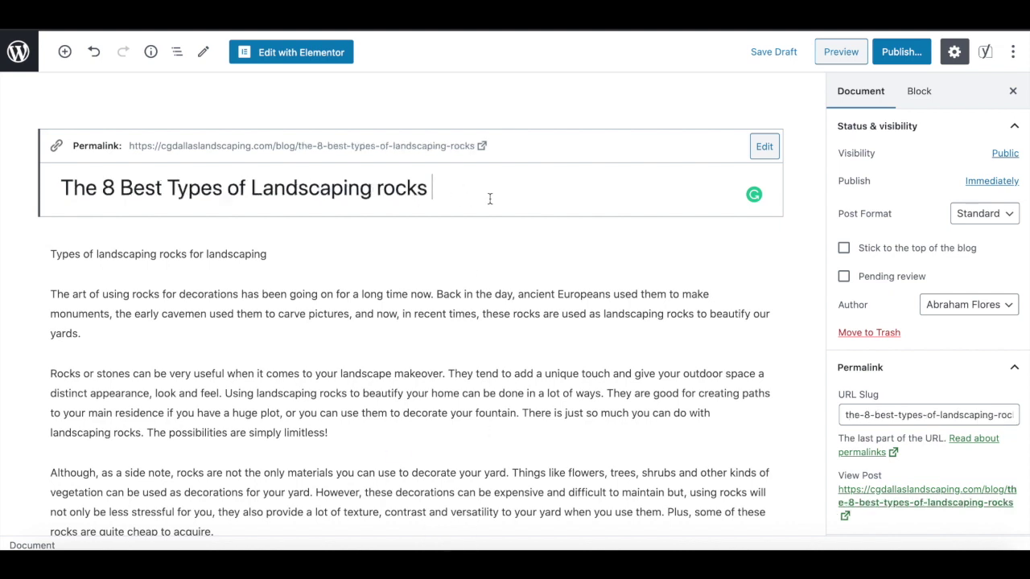
pyautogui.write('In 2020')
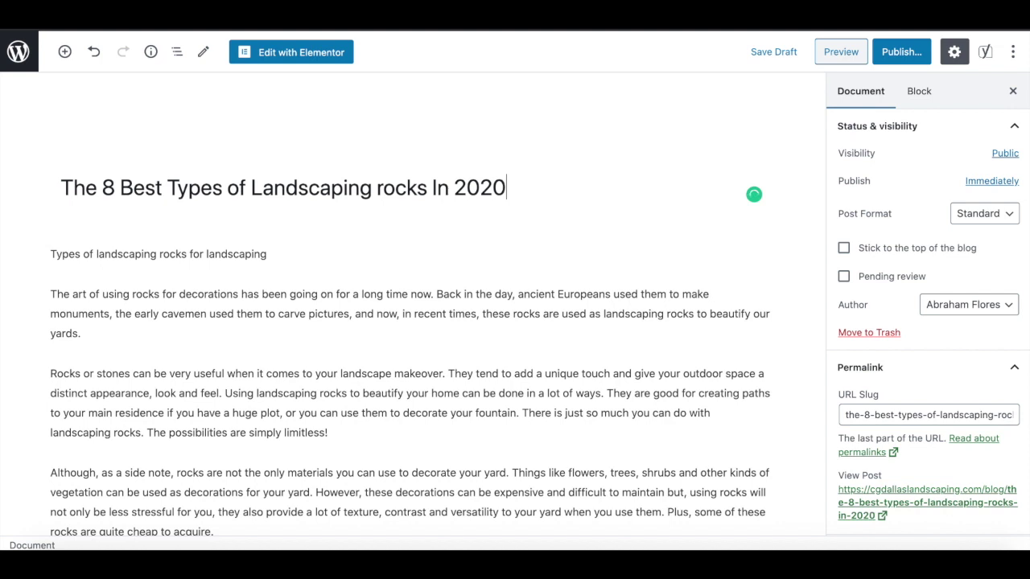
pyautogui.hotkey('ctrl', 'shift', 'Left')
pyautogui.moveTo(121, 188); pyautogui.dragTo(425, 199)
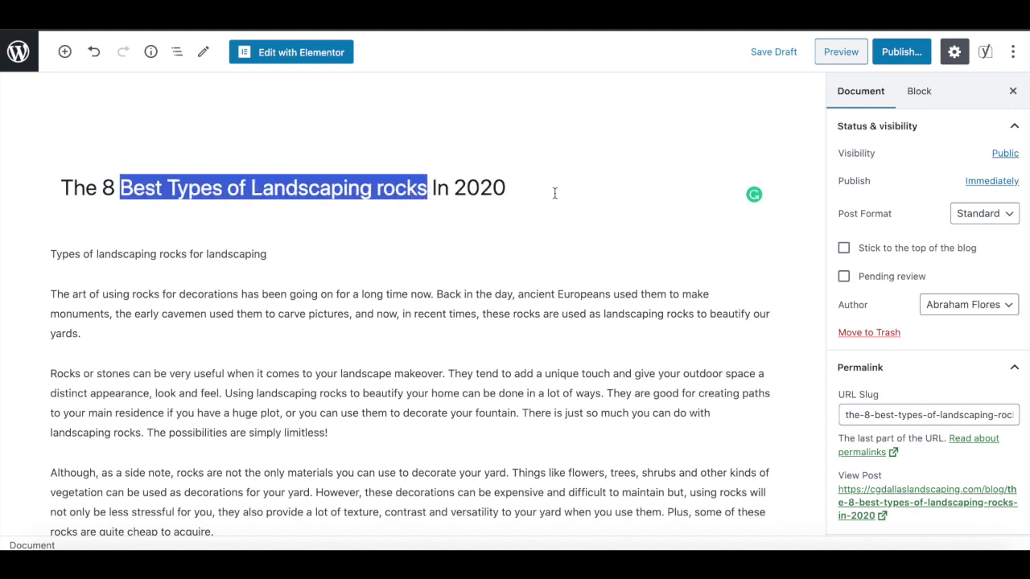
pyautogui.click(511, 211)
# - Convert the opening paragraph "Types of landscaping rocks for landscaping" into a heading and set its level to H1
pyautogui.scroll(-2, 269, 266)
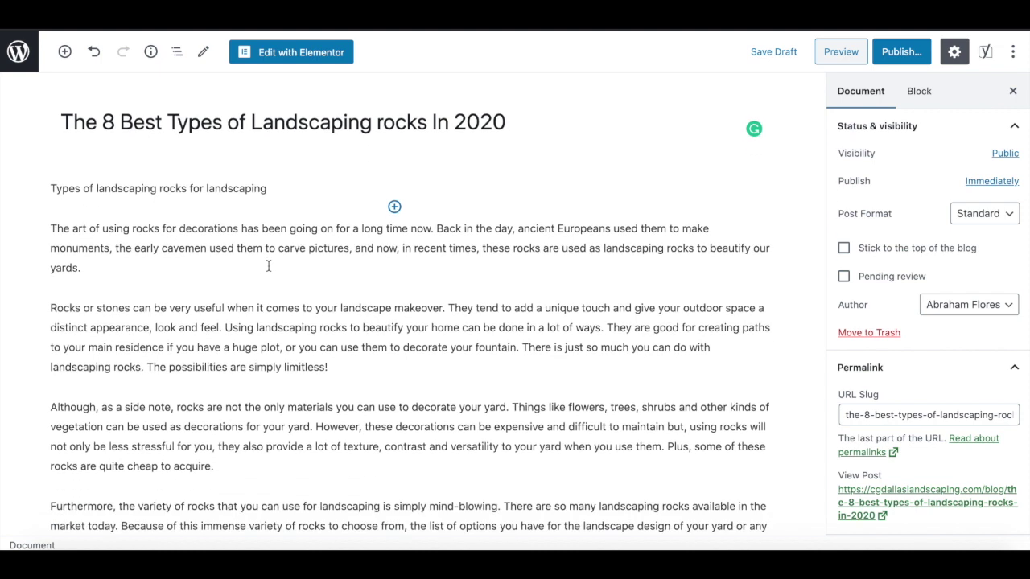
pyautogui.click(291, 194)
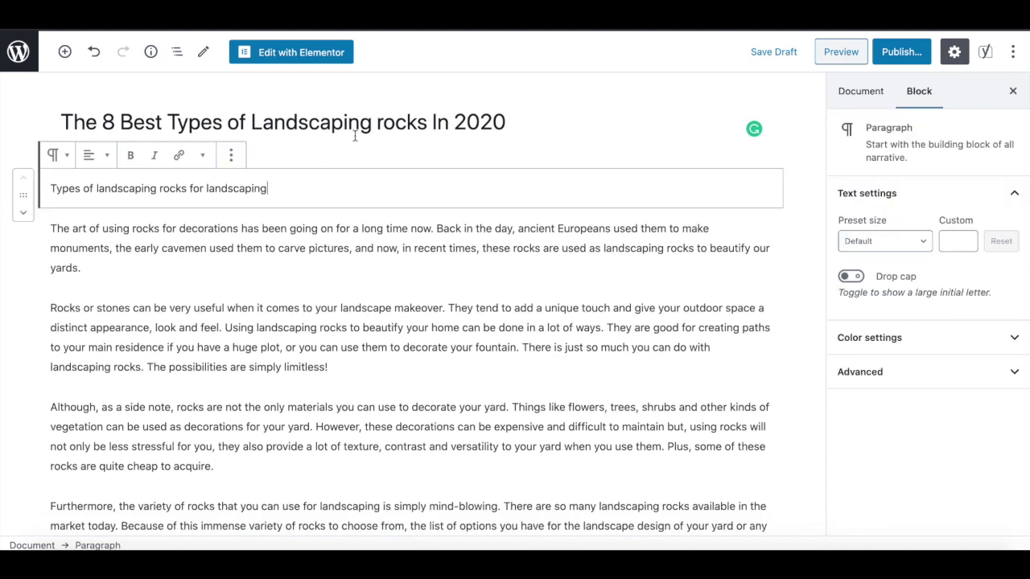
pyautogui.click(355, 129)
pyautogui.click(270, 189)
pyautogui.scroll(2, 179, 194)
pyautogui.scroll(-1, 181, 191)
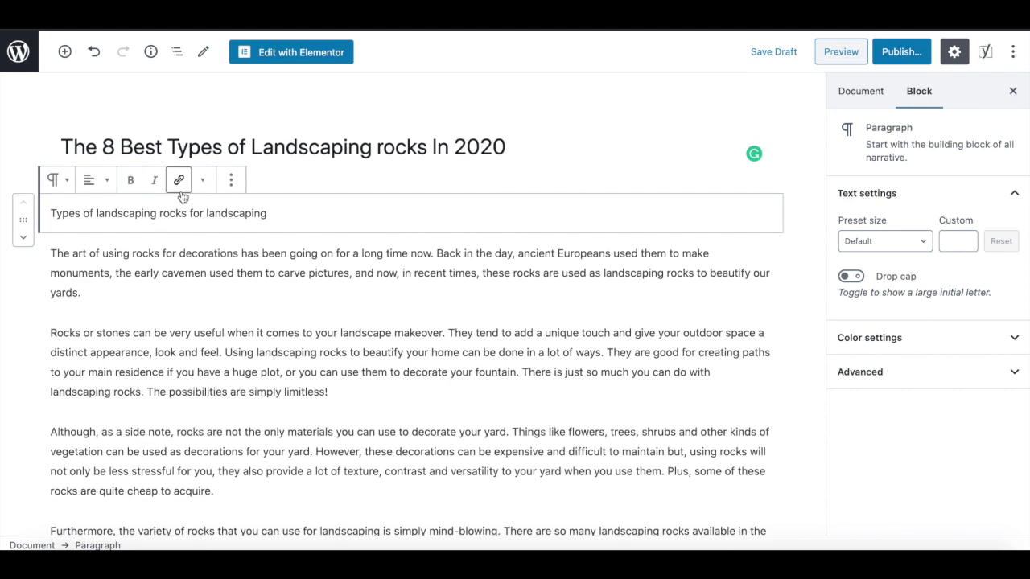
pyautogui.click(58, 181)
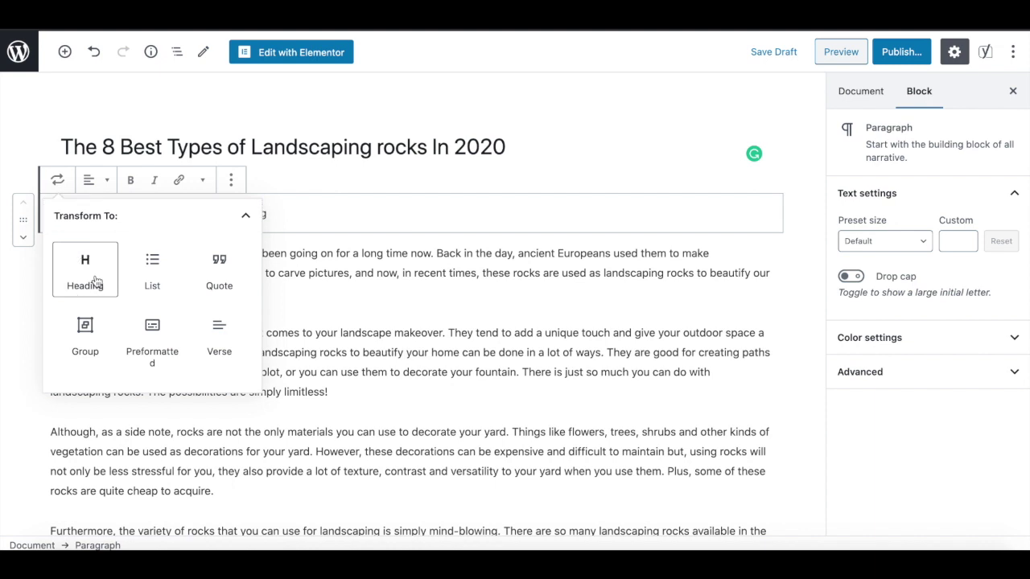
pyautogui.click(86, 262)
pyautogui.click(98, 180)
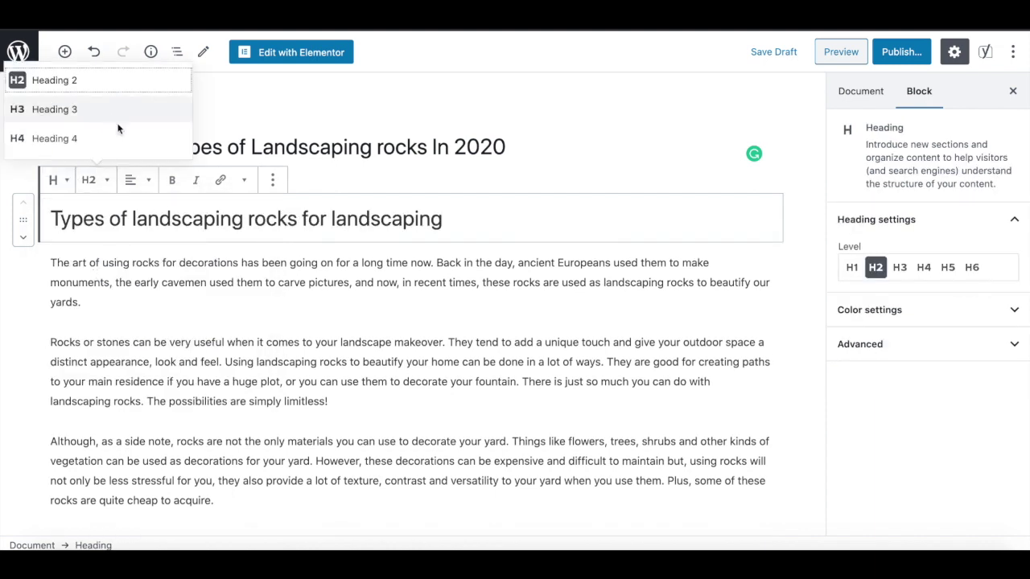
pyautogui.click(681, 223)
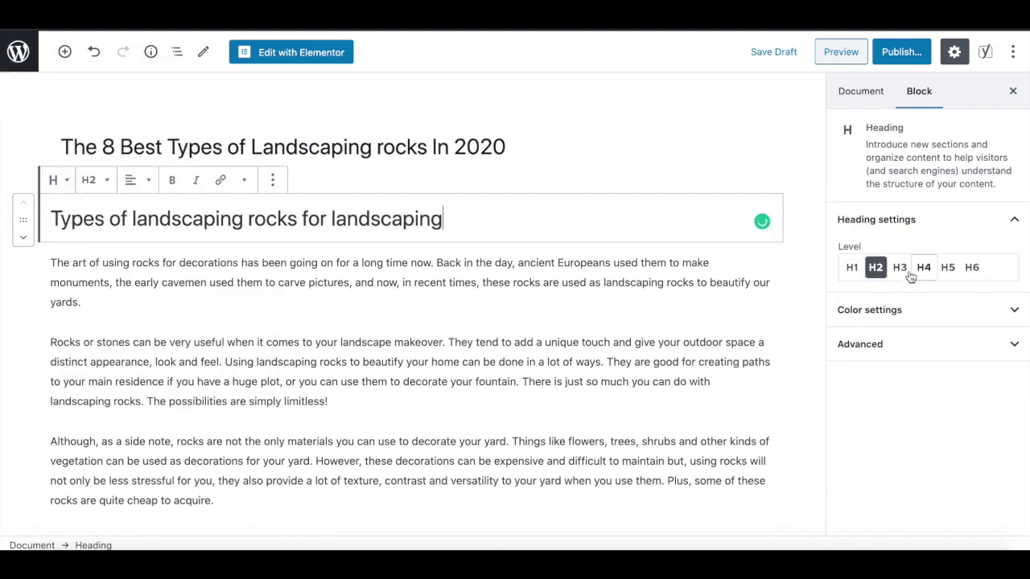
pyautogui.click(850, 269)
pyautogui.click(577, 226)
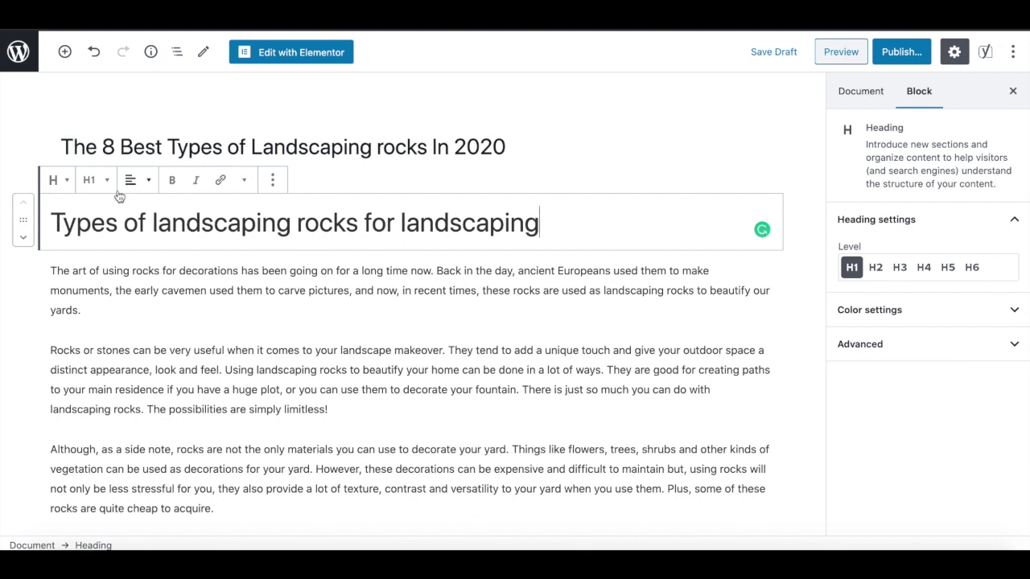
# - Replace the text of the H1 heading above the opening paragraph with "The 8 Best Types of Landscaping rocks In 2020"
pyautogui.click(53, 222)
pyautogui.write('The')
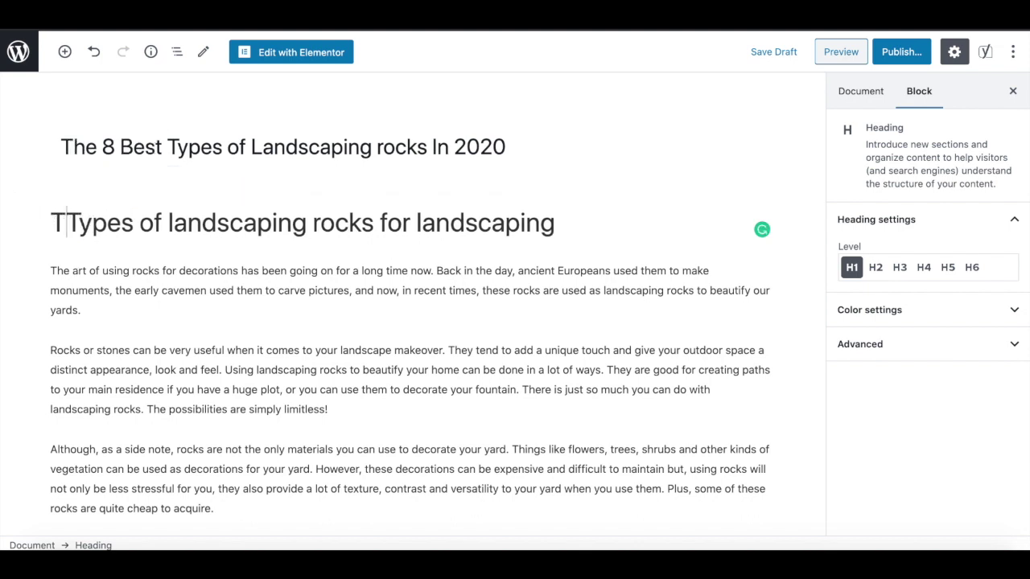
pyautogui.hotkey('ctrl', 'a')
pyautogui.write('The 8 Best Types of Landscaping rocks In 2020')
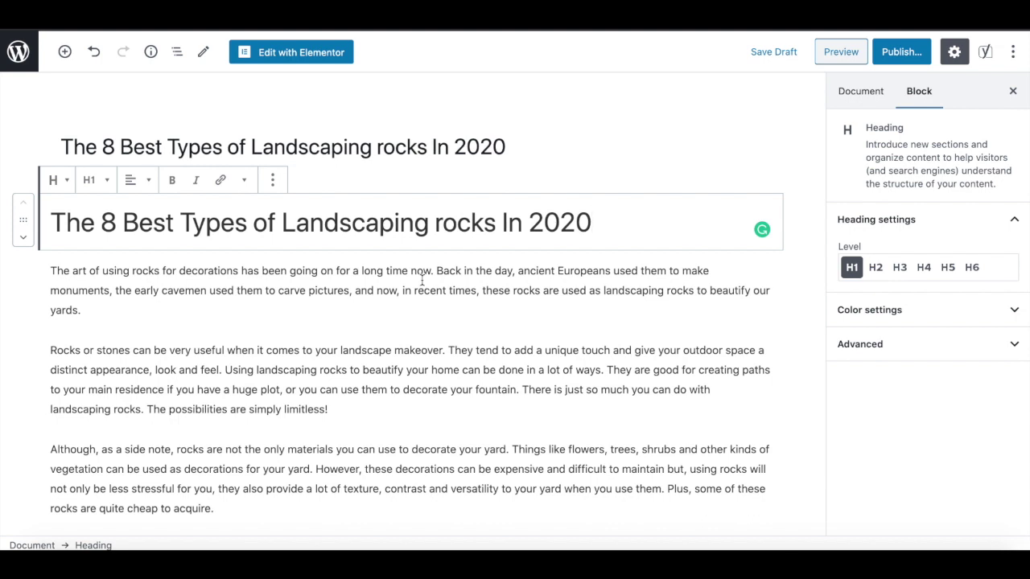
# - Convert the "CHOOSING THE RIGHT LANDSCAPING ROCKS" paragraph into an H2 heading
pyautogui.scroll(-3, 421, 279)
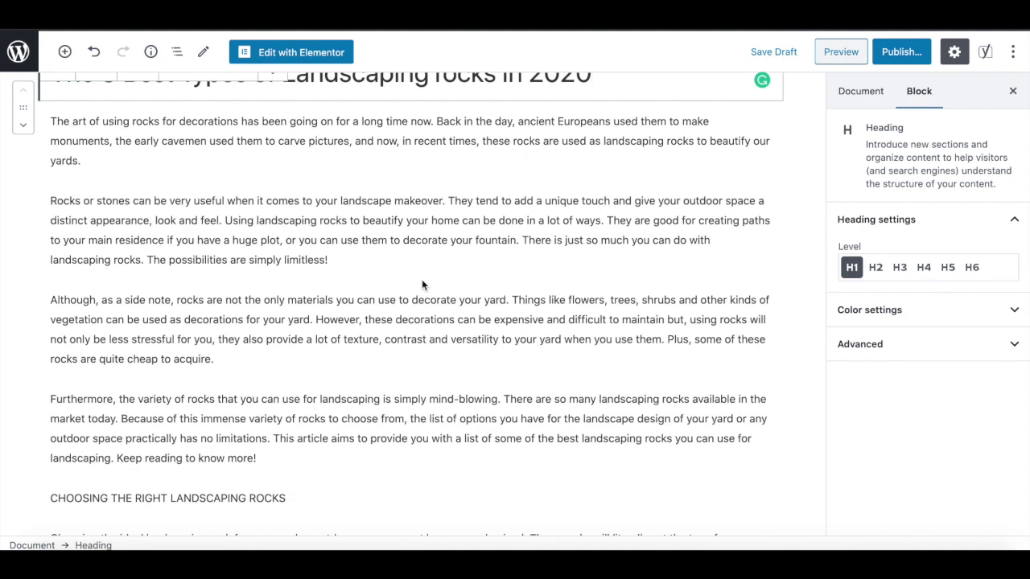
pyautogui.scroll(-5, 421, 284)
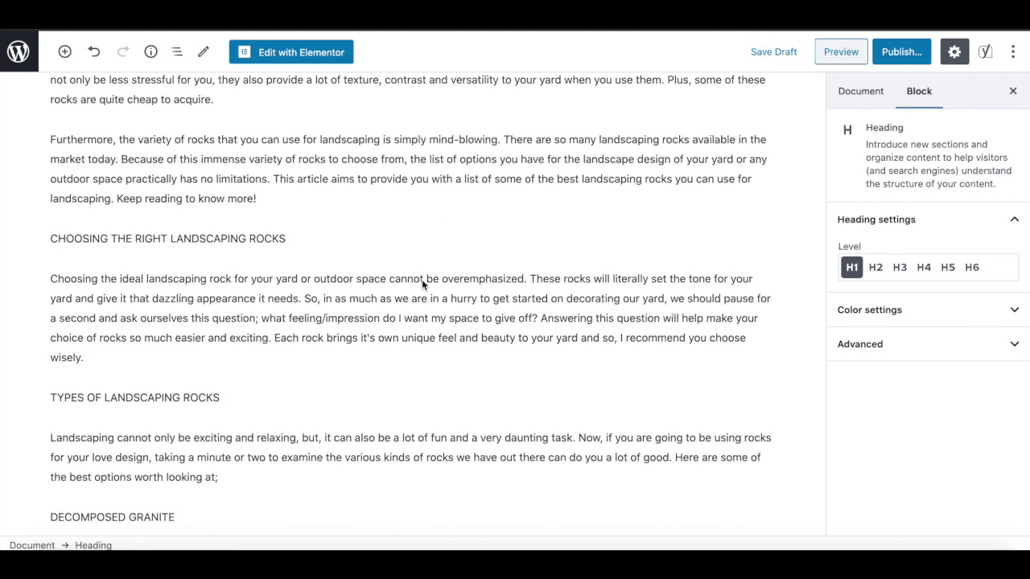
pyautogui.scroll(15, 421, 283)
pyautogui.scroll(-1, 345, 350)
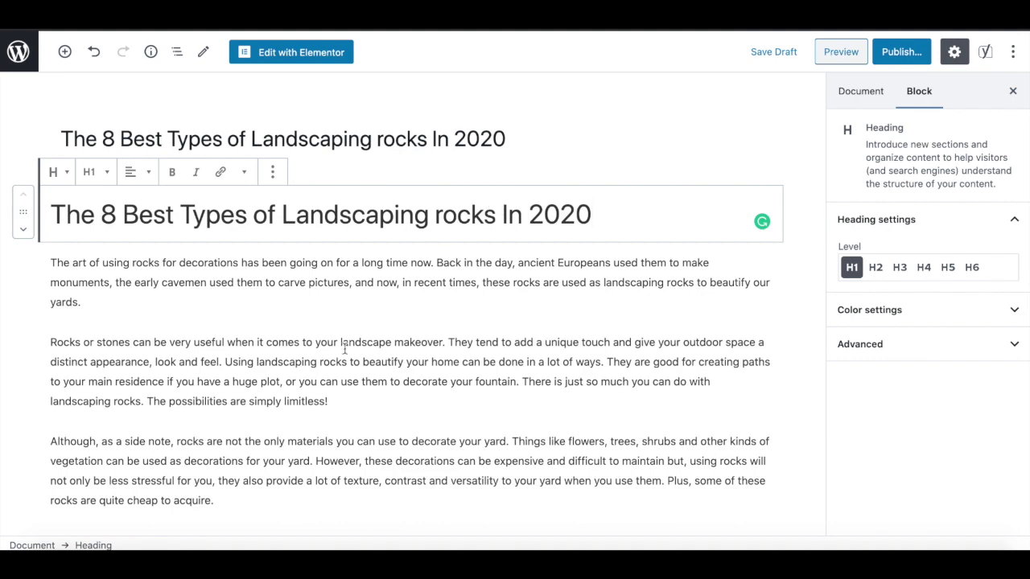
pyautogui.scroll(-12, 344, 350)
pyautogui.scroll(2, 344, 348)
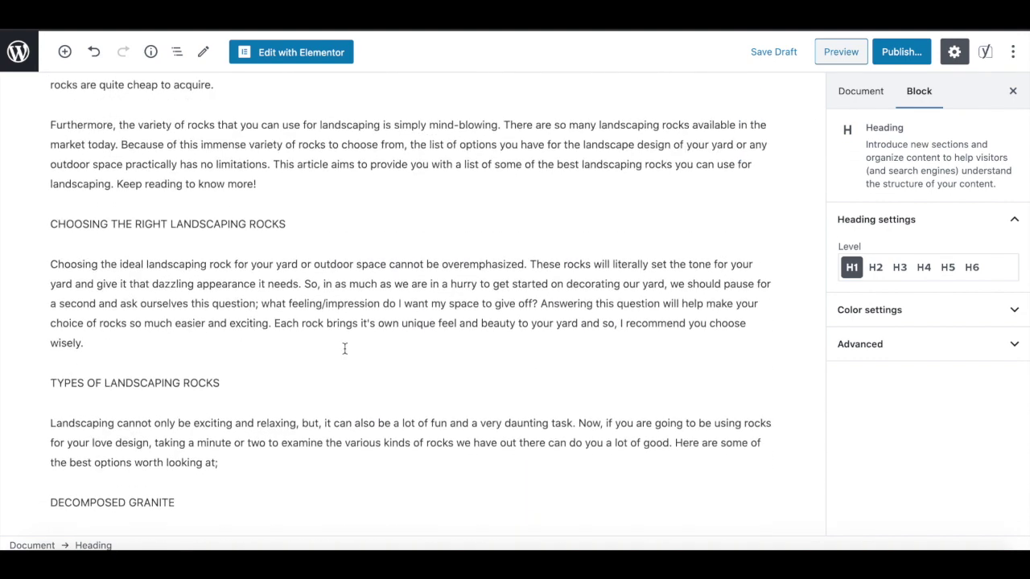
pyautogui.scroll(6, 345, 349)
pyautogui.scroll(-7, 345, 349)
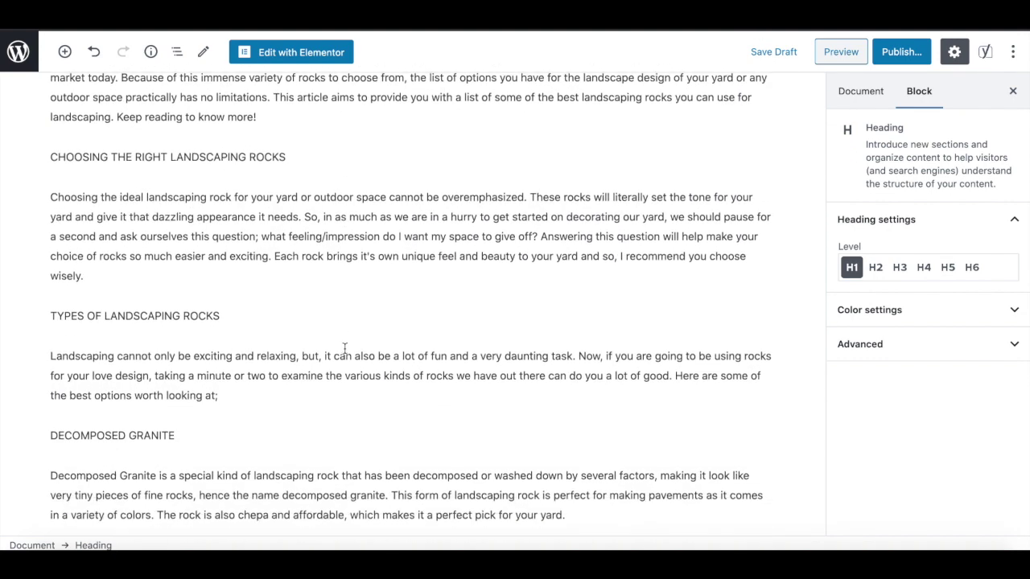
pyautogui.scroll(1, 344, 347)
pyautogui.click(293, 177)
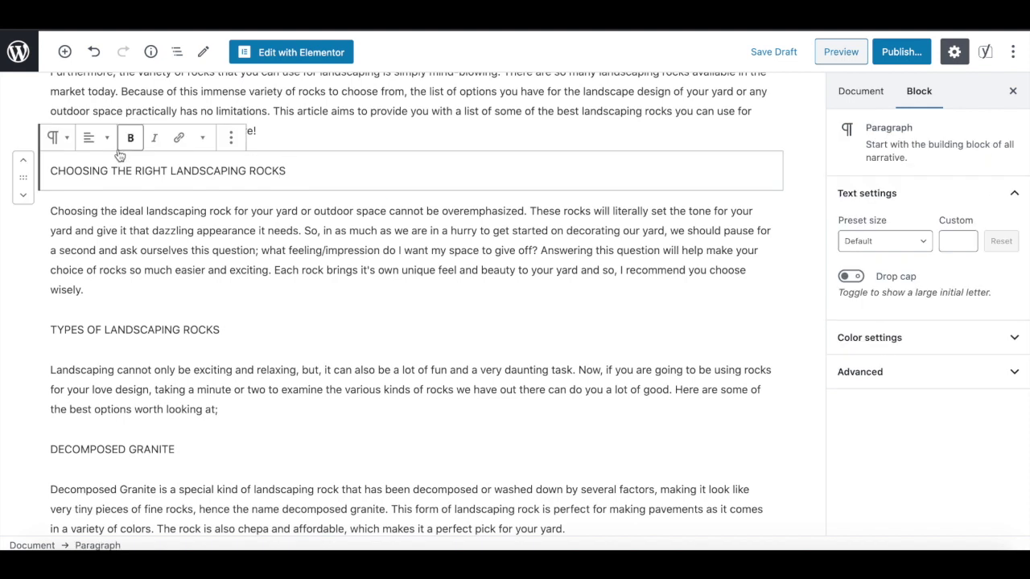
pyautogui.click(57, 137)
pyautogui.click(83, 224)
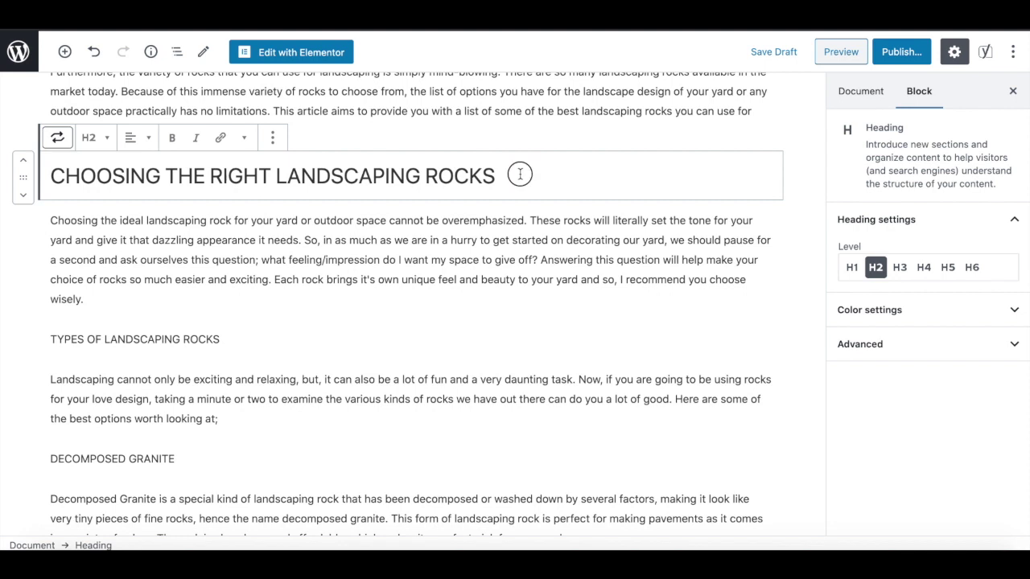
# - Convert the "TYPES OF LANDSCAPING ROCKS" paragraph into a heading and set its level to H3
pyautogui.scroll(-4, 395, 319)
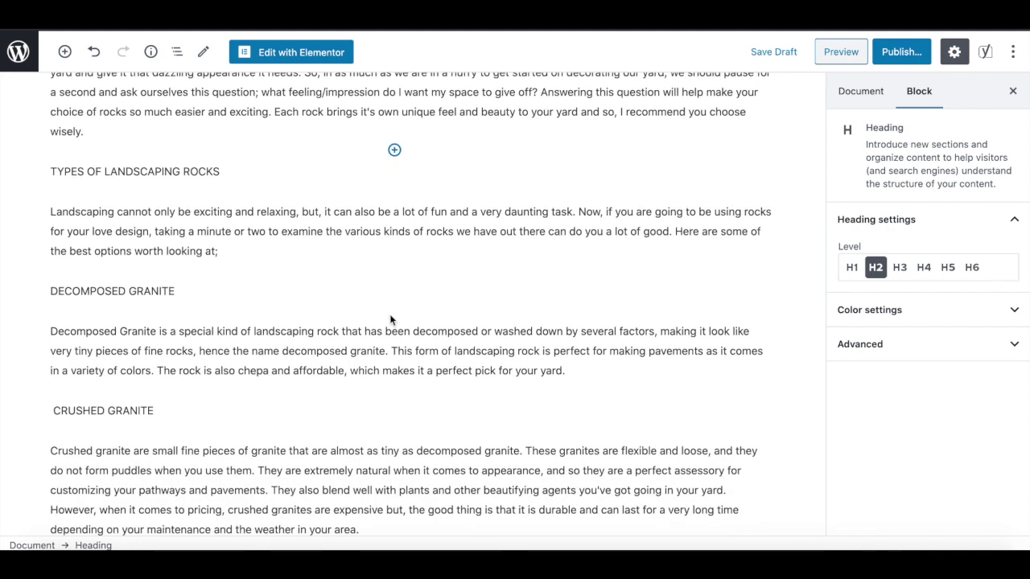
pyautogui.click(259, 172)
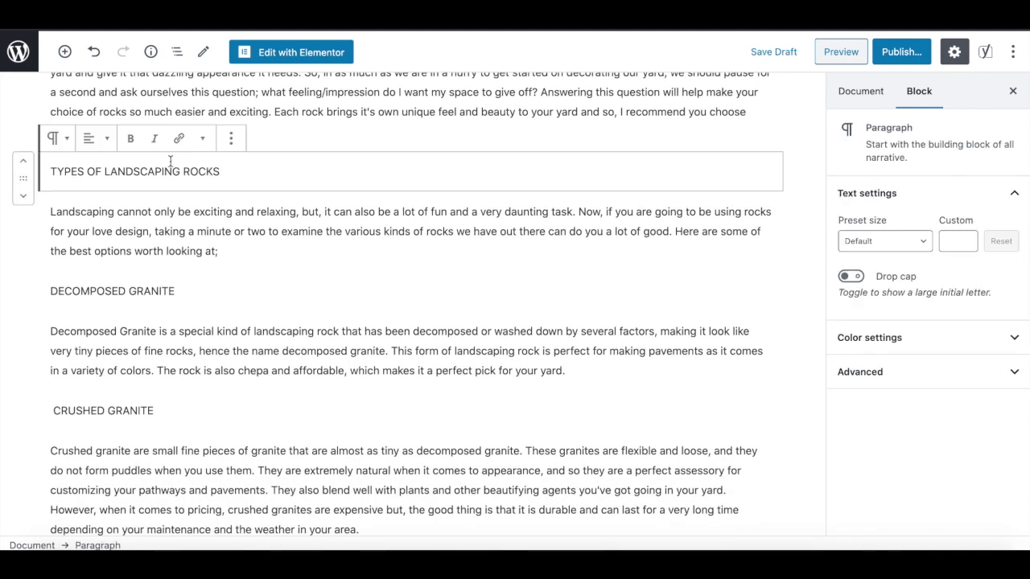
pyautogui.click(59, 140)
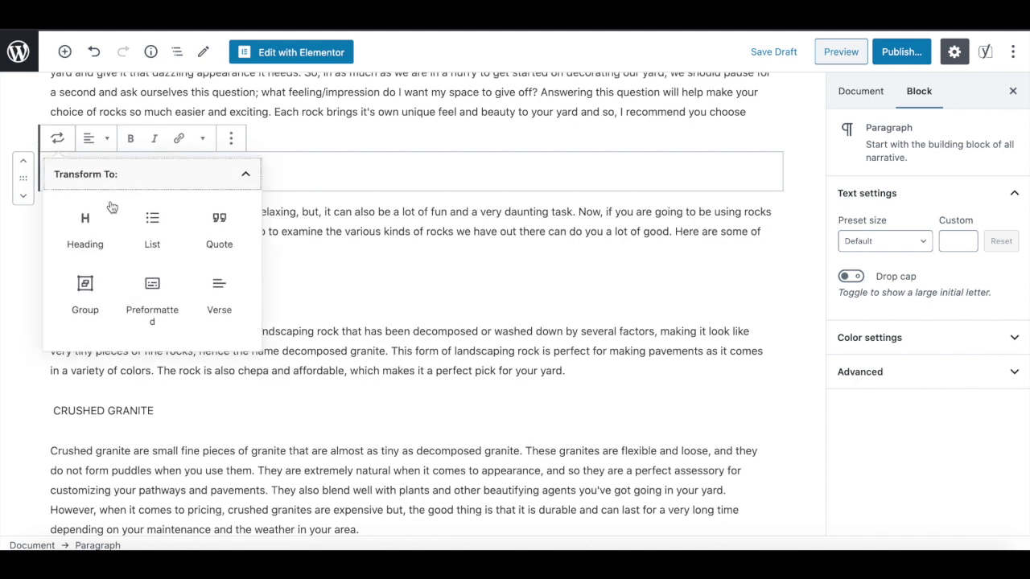
pyautogui.click(97, 211)
pyautogui.click(94, 138)
pyautogui.click(72, 206)
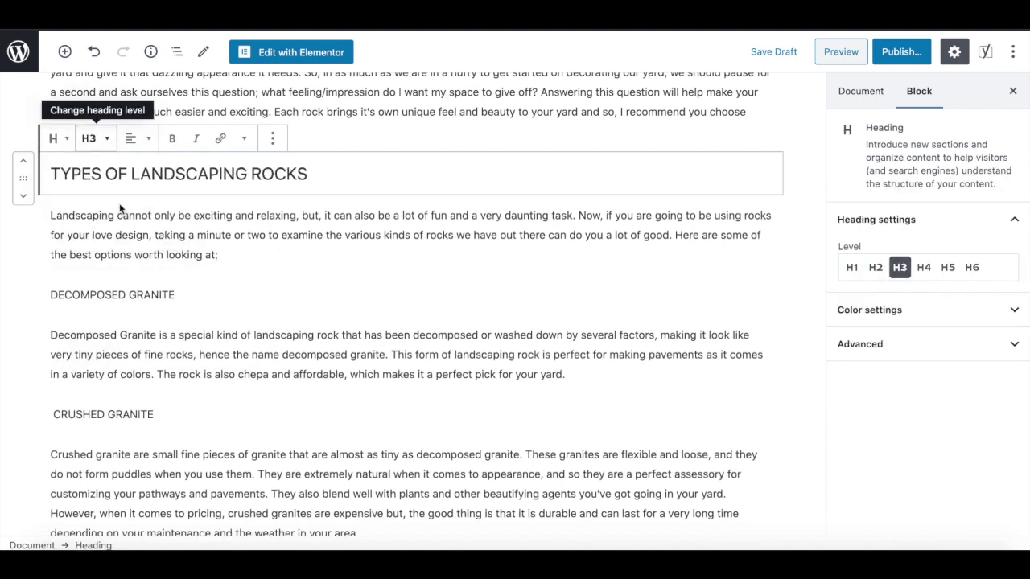
# - Examine the rock-type subheadings in the article body, from Decomposed Granite through Marble Chips
pyautogui.scroll(-3, 162, 233)
pyautogui.click(162, 187)
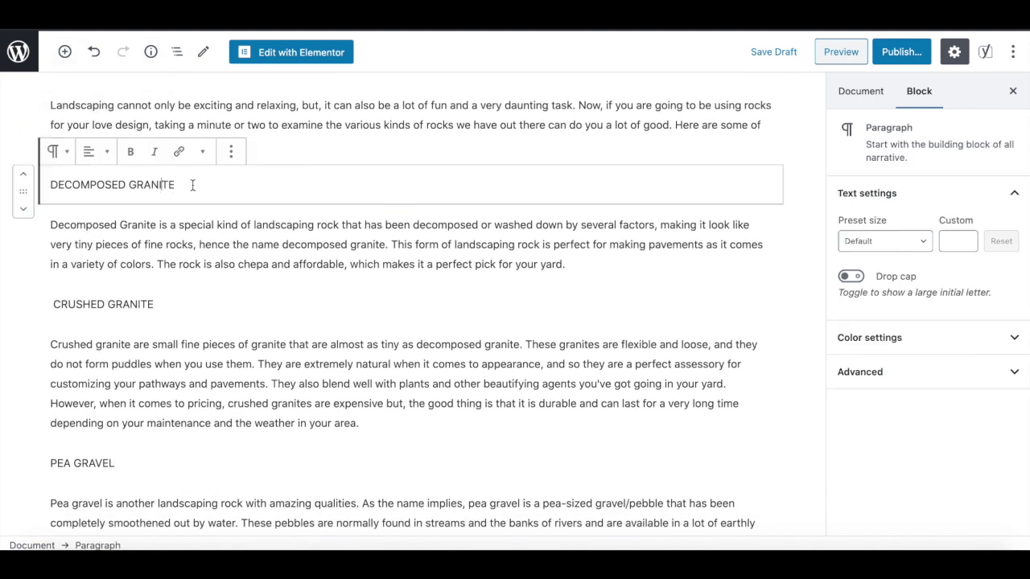
pyautogui.moveTo(193, 184); pyautogui.dragTo(60, 184)
pyautogui.click(175, 184)
pyautogui.scroll(-4, 169, 310)
pyautogui.scroll(-8, 169, 315)
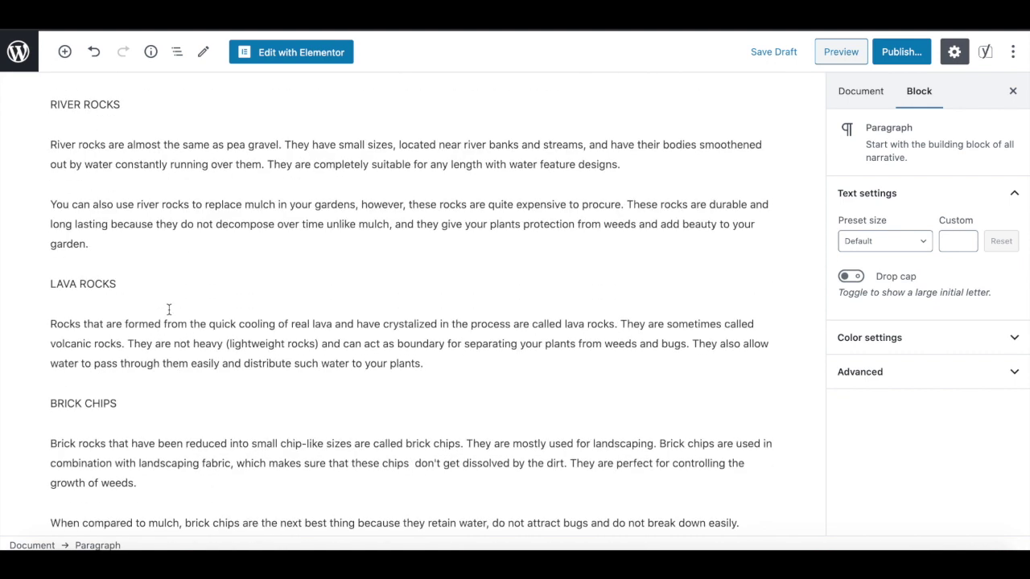
pyautogui.scroll(9, 169, 310)
pyautogui.scroll(3, 169, 315)
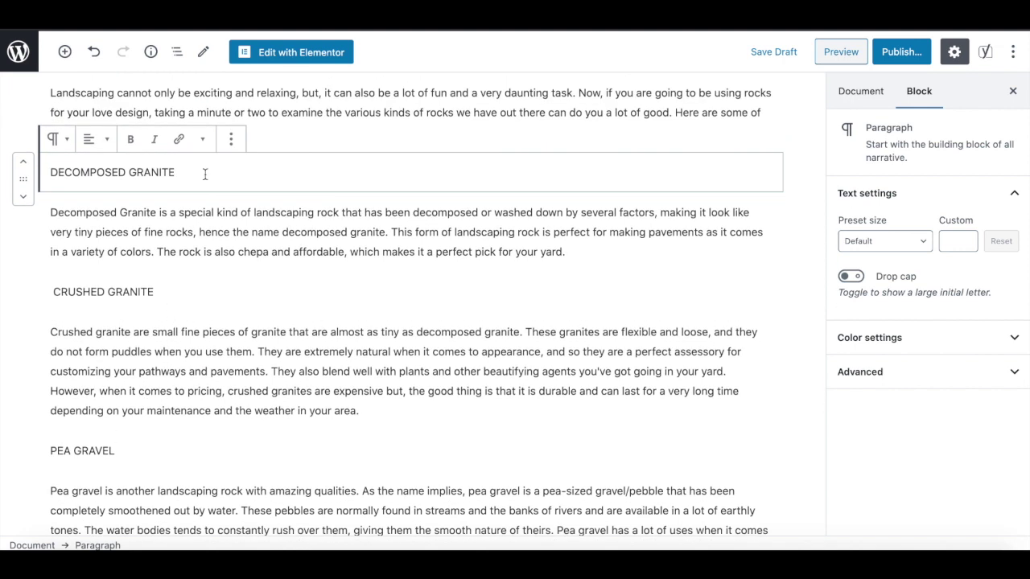
pyautogui.scroll(-15, 198, 372)
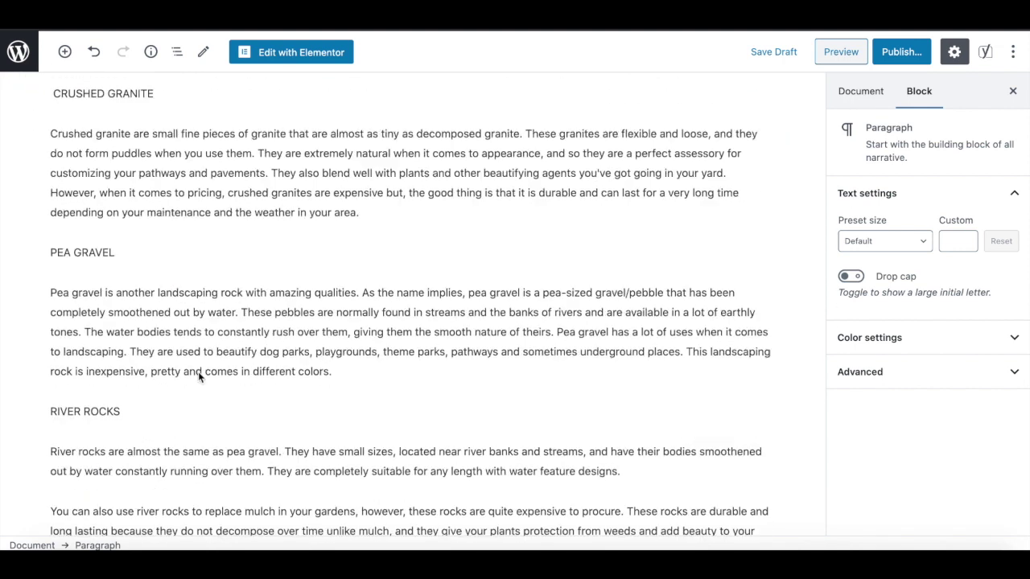
pyautogui.scroll(-5, 199, 374)
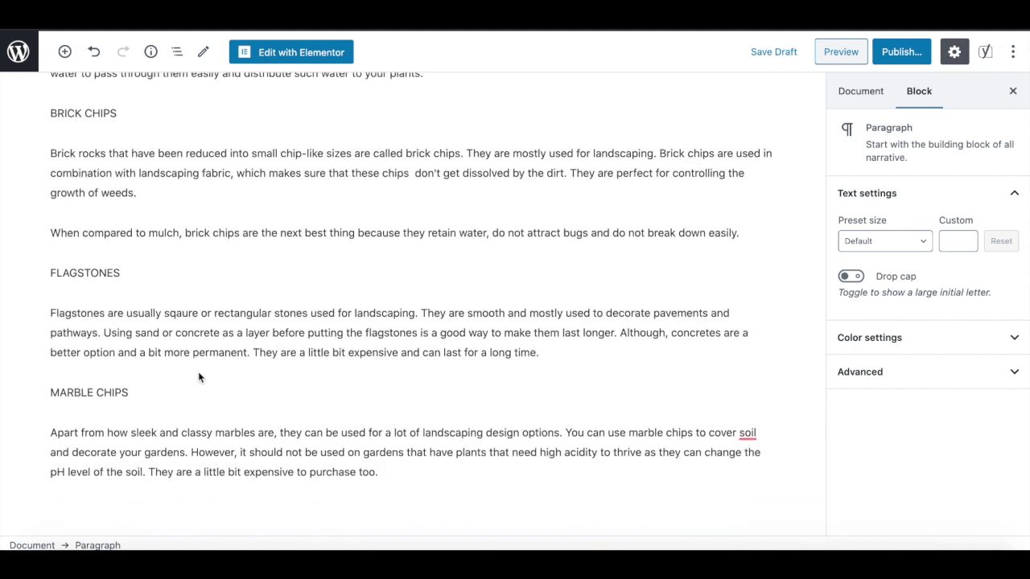
pyautogui.scroll(15, 198, 372)
pyautogui.scroll(10, 198, 372)
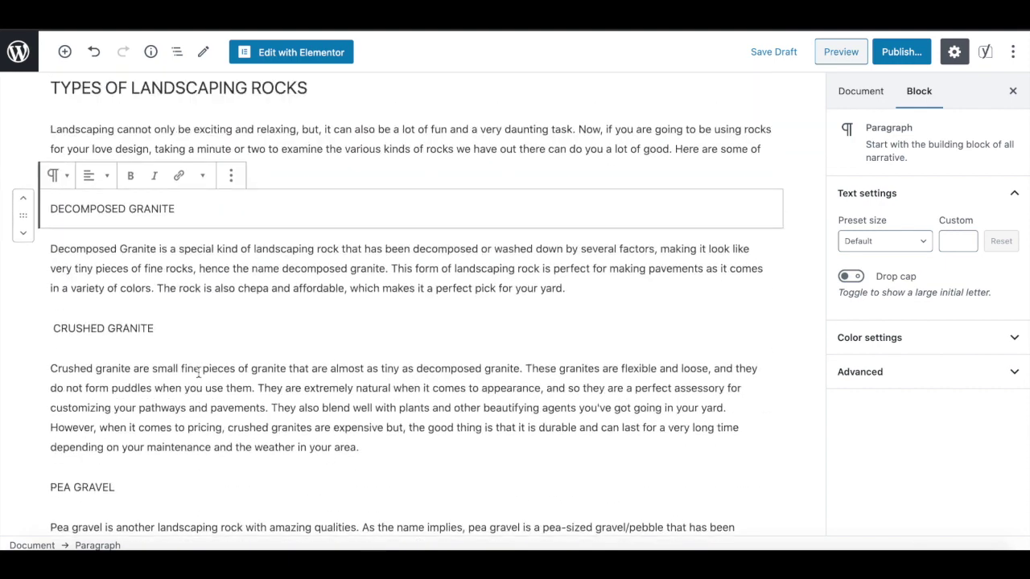
pyautogui.scroll(-2, 199, 377)
pyautogui.scroll(2, 198, 384)
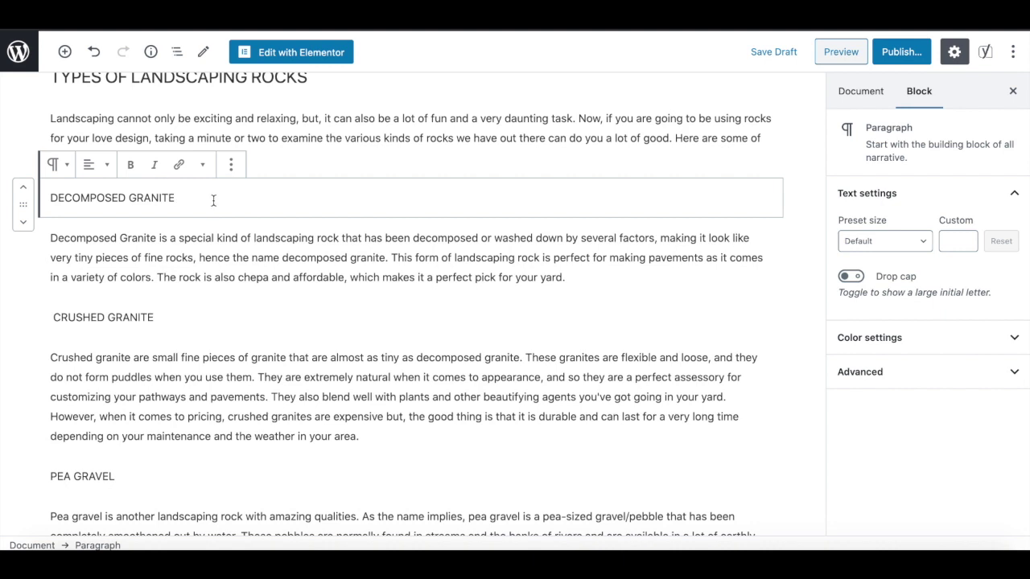
pyautogui.moveTo(213, 200); pyautogui.dragTo(50, 204)
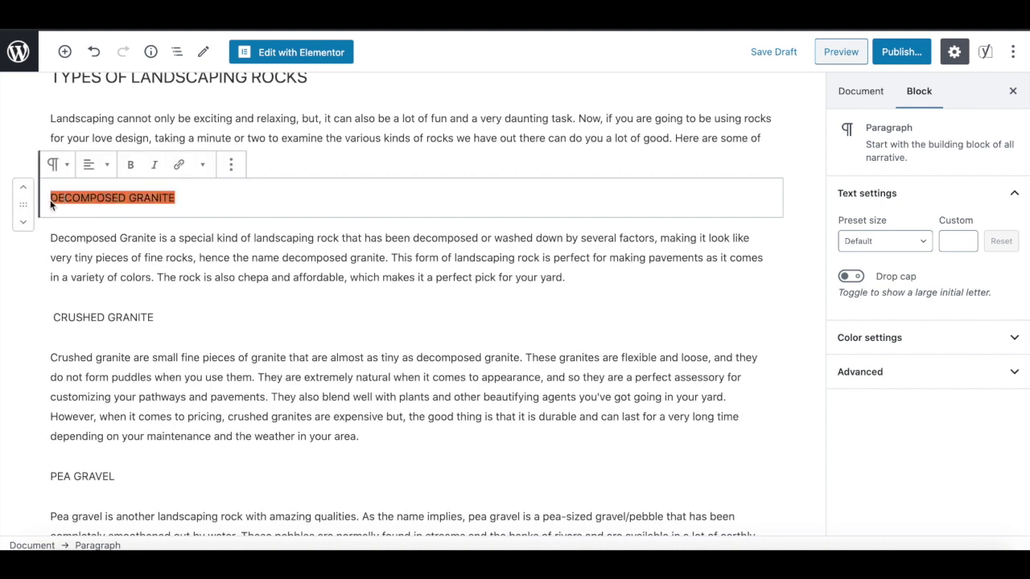
pyautogui.click(200, 197)
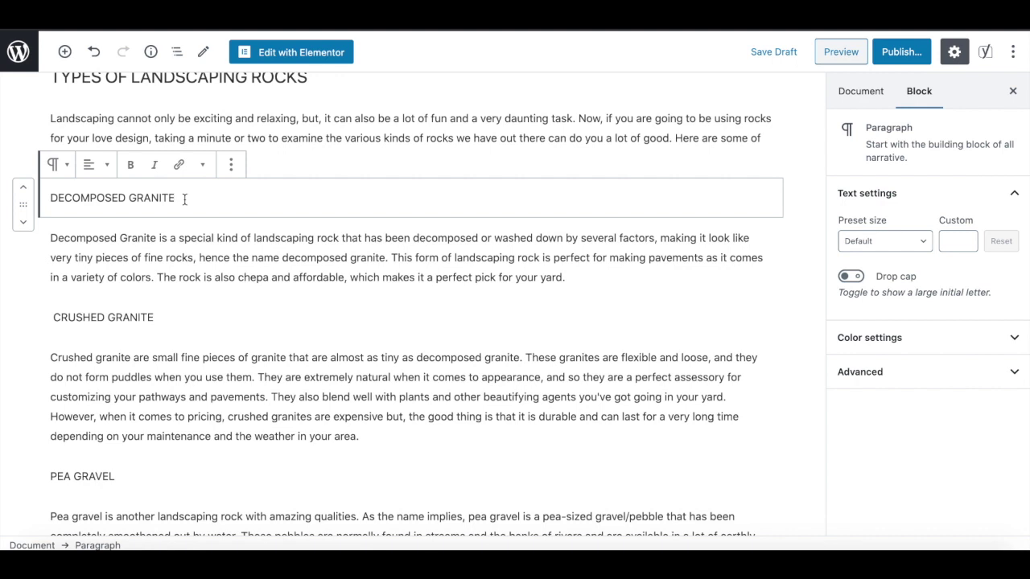
pyautogui.click(186, 199)
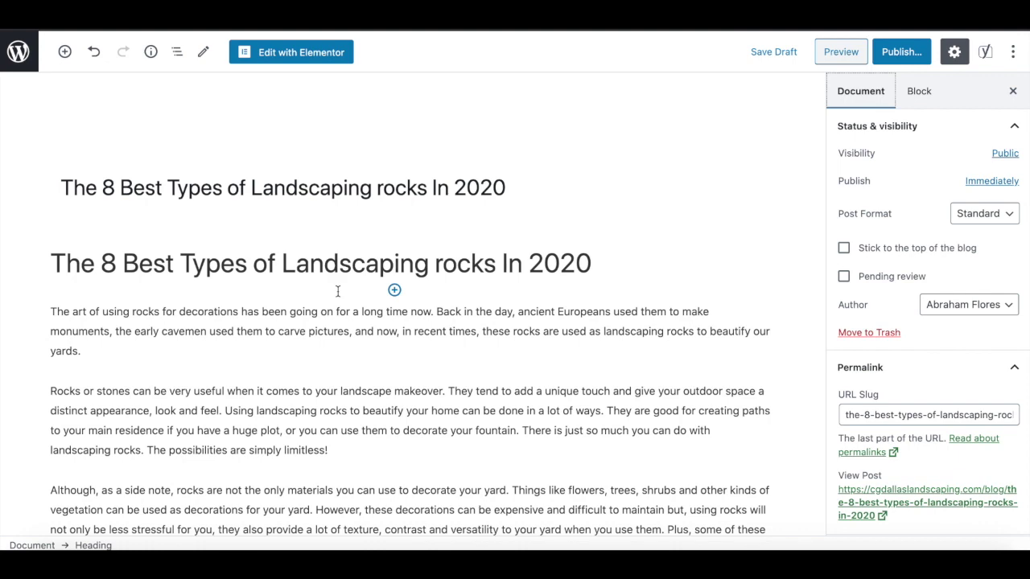
# - Expand the SEO analysis in the Yoast SEO section below the article
pyautogui.scroll(-20, 338, 291)
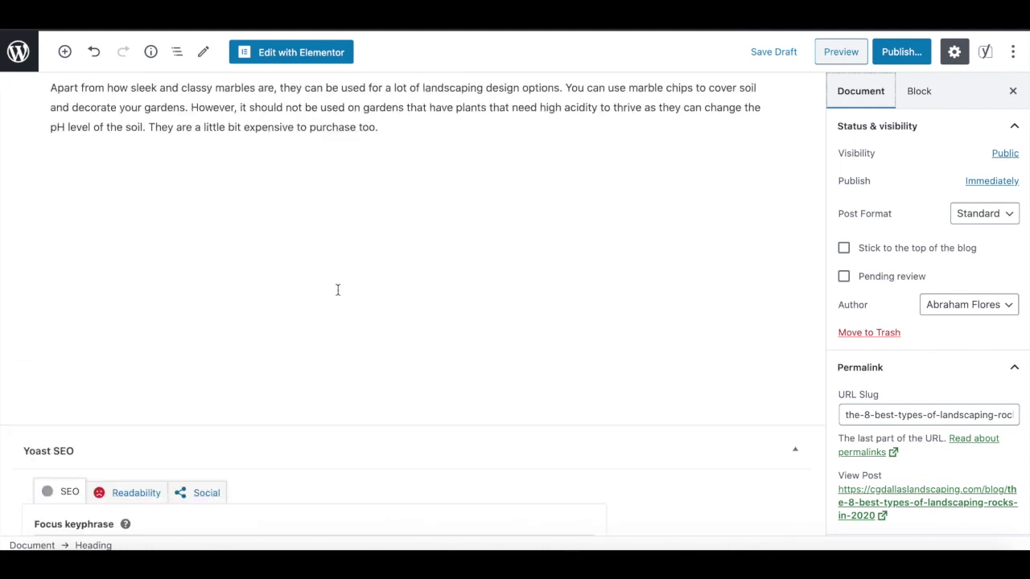
pyautogui.scroll(-10, 337, 290)
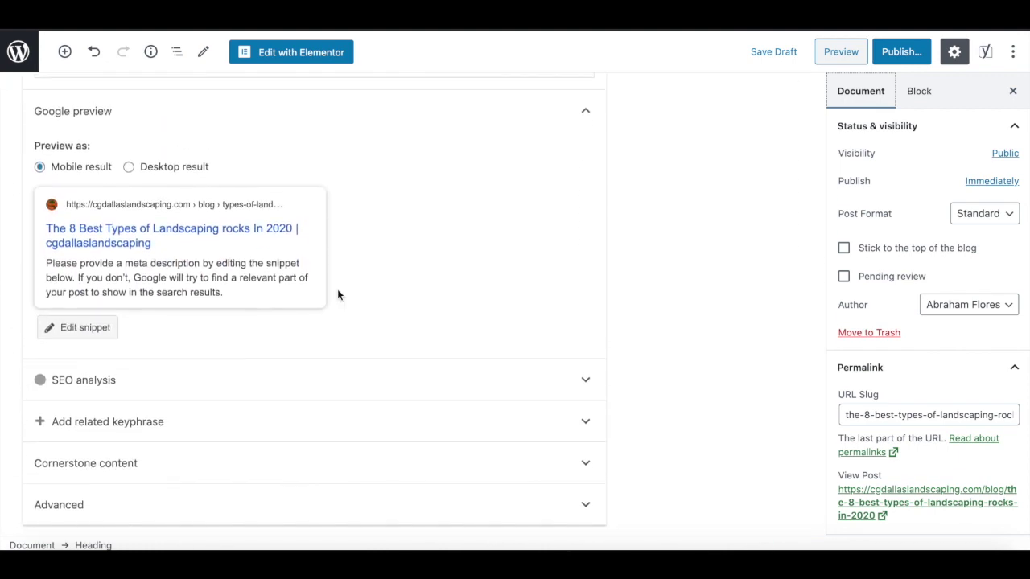
pyautogui.scroll(-1, 338, 295)
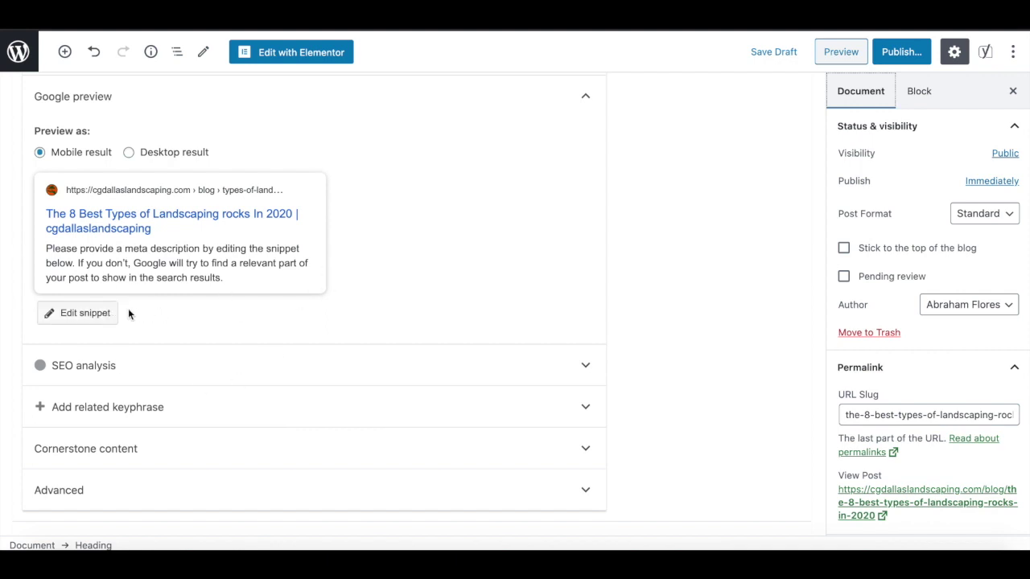
pyautogui.click(106, 365)
pyautogui.scroll(-5, 108, 349)
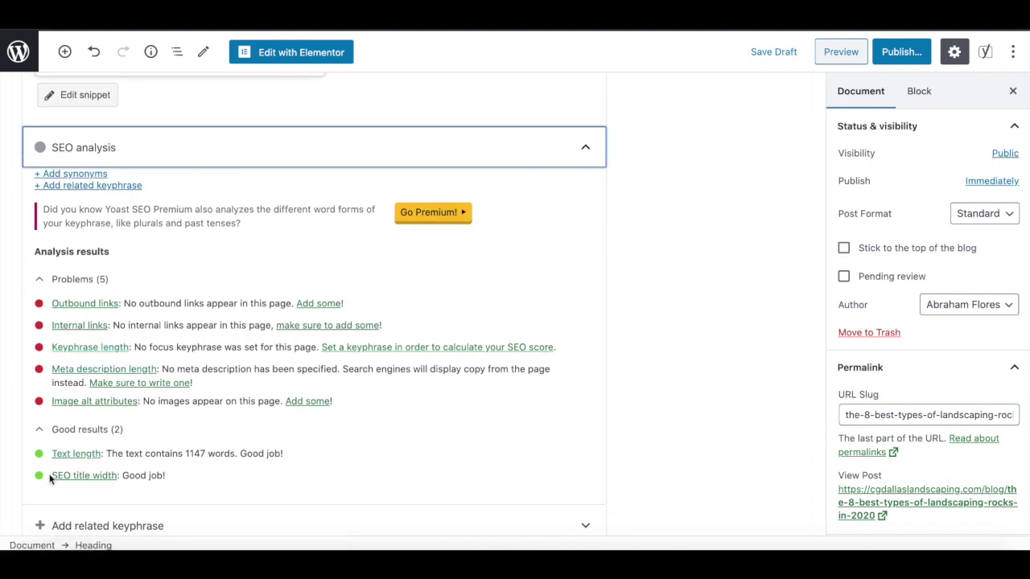
# - Review the problems and good results in the SEO analysis, along with the focus keyphrase and Google preview
pyautogui.scroll(-2, 55, 474)
pyautogui.scroll(2, 56, 473)
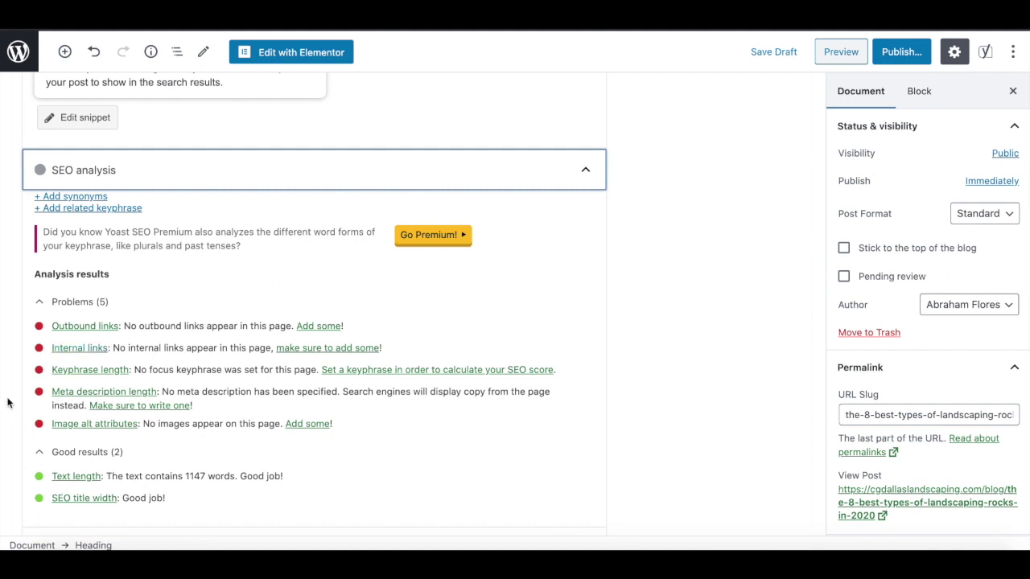
pyautogui.scroll(-2, 13, 394)
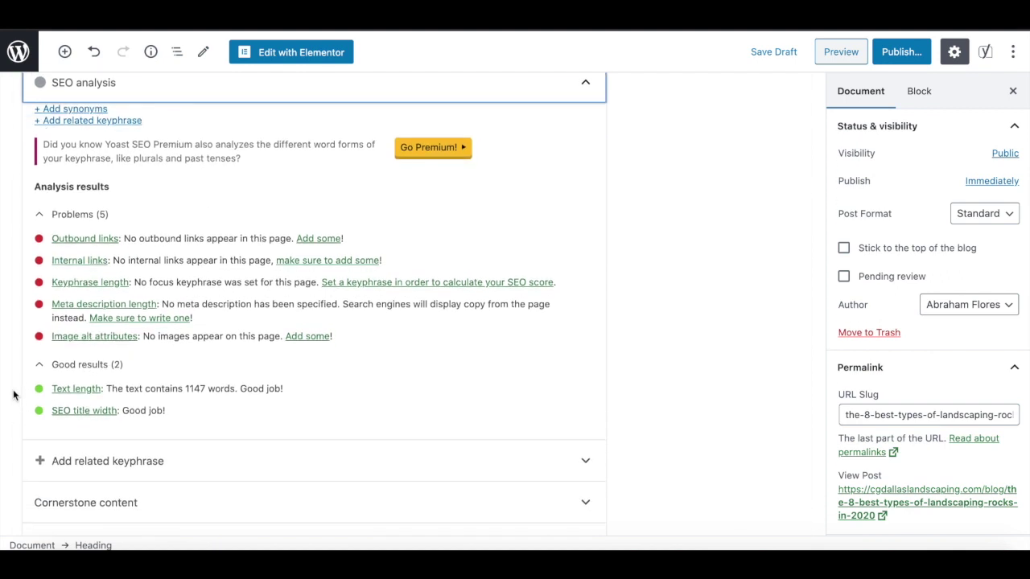
pyautogui.scroll(2, 12, 394)
pyautogui.scroll(-3, 13, 394)
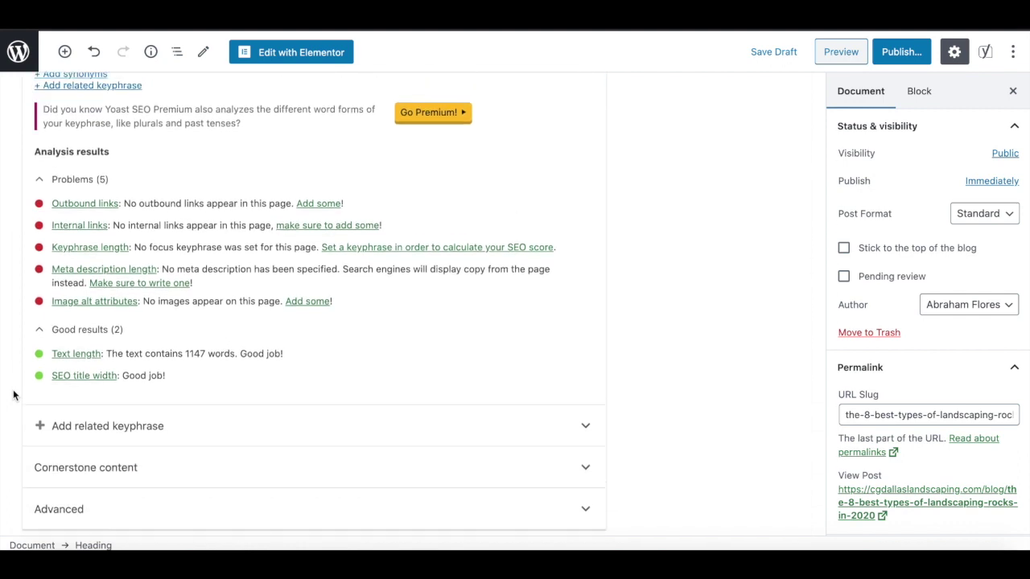
pyautogui.scroll(1, 12, 395)
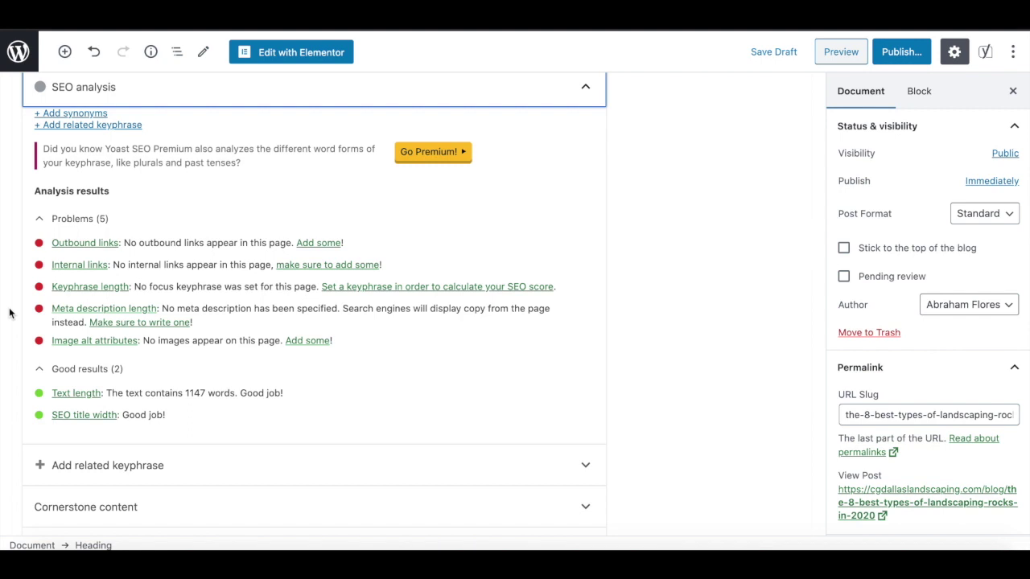
pyautogui.scroll(-2, 10, 313)
pyautogui.scroll(7, 10, 313)
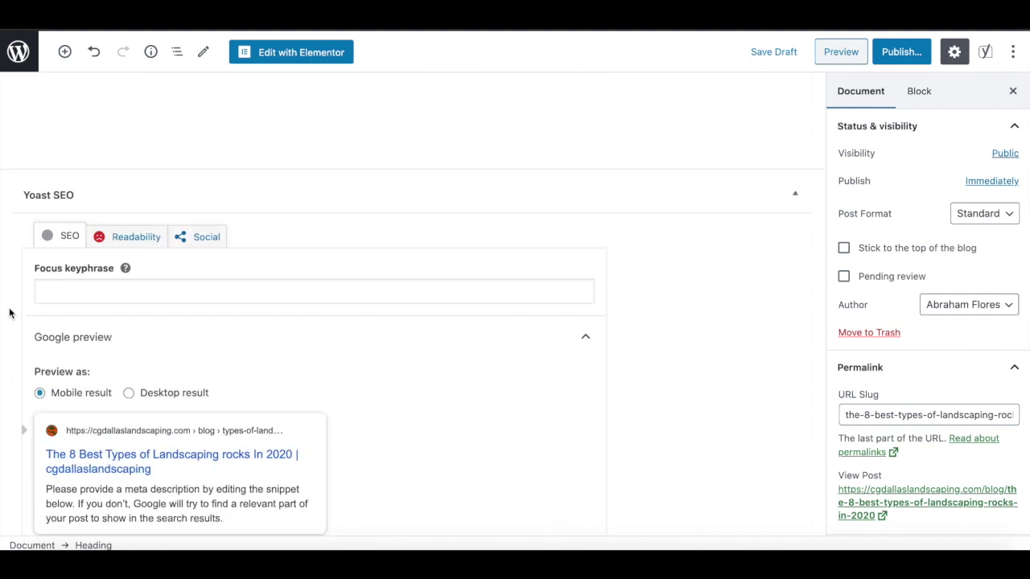
pyautogui.scroll(-1, 10, 313)
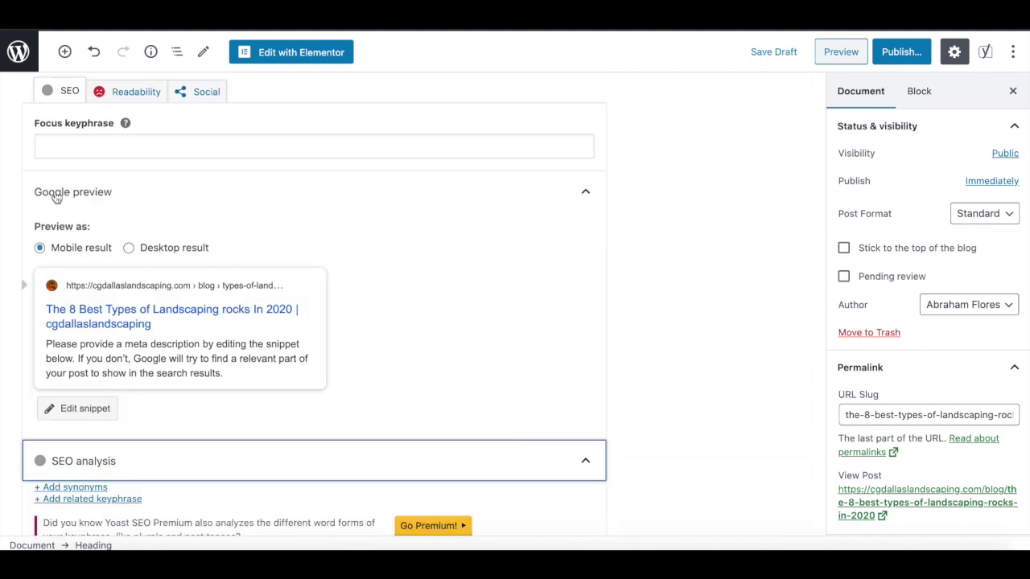
# - Open the snippet editor for the post's Google preview
pyautogui.click(107, 147)
pyautogui.scroll(-3, 14, 306)
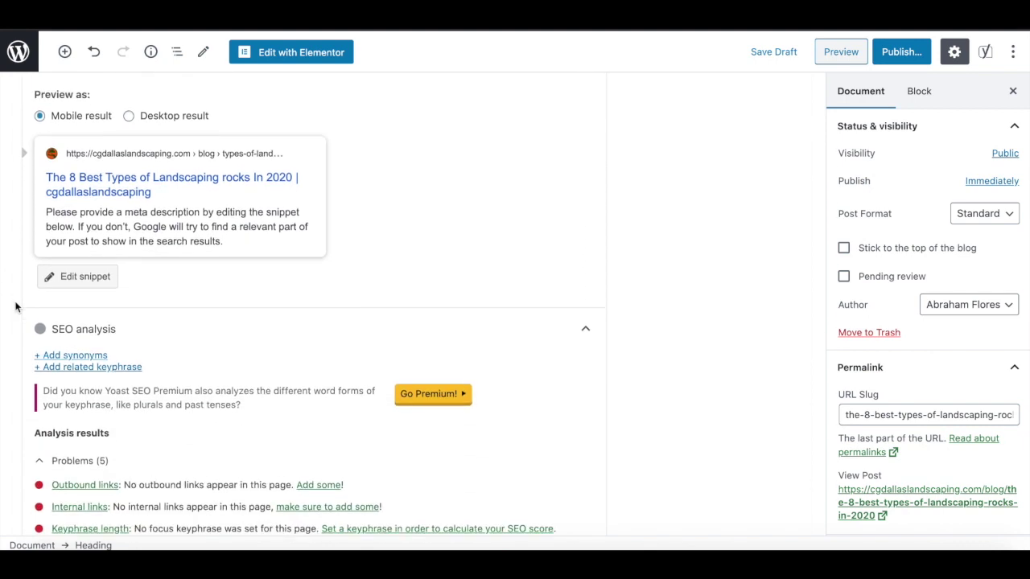
pyautogui.click(83, 274)
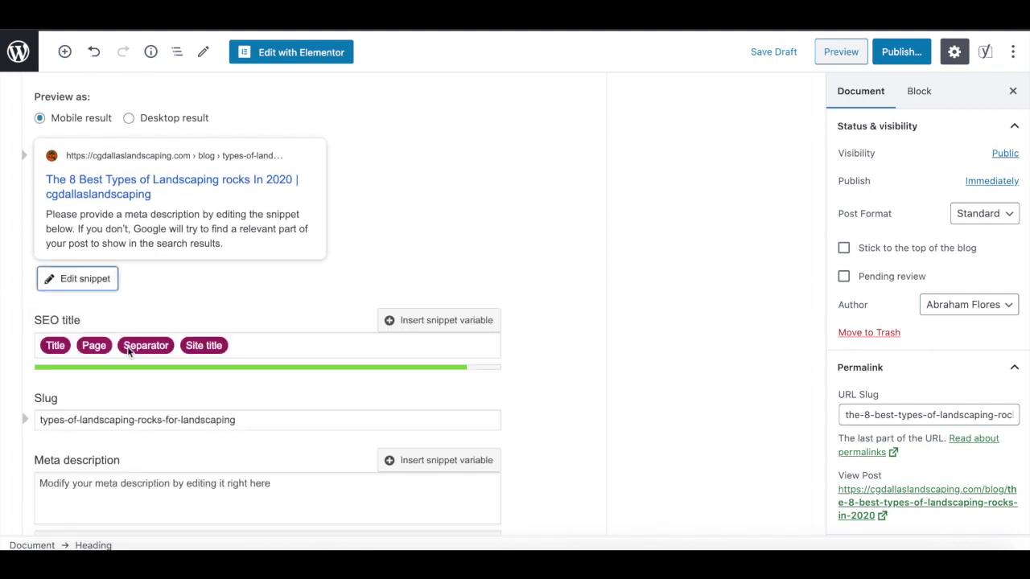
pyautogui.scroll(-1, 239, 363)
pyautogui.scroll(1, 177, 200)
pyautogui.click(76, 279)
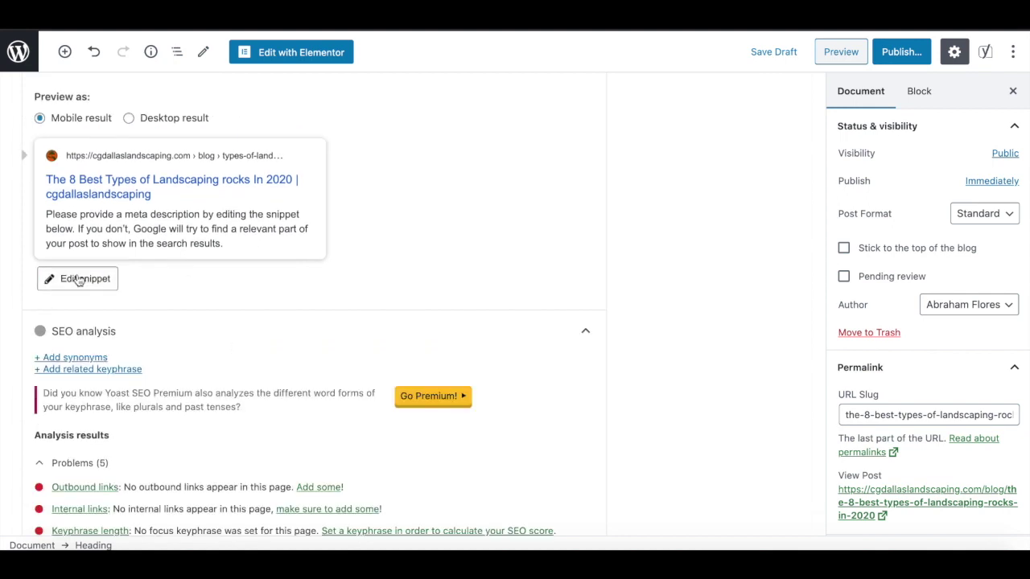
pyautogui.click(83, 278)
pyautogui.scroll(-1, 241, 360)
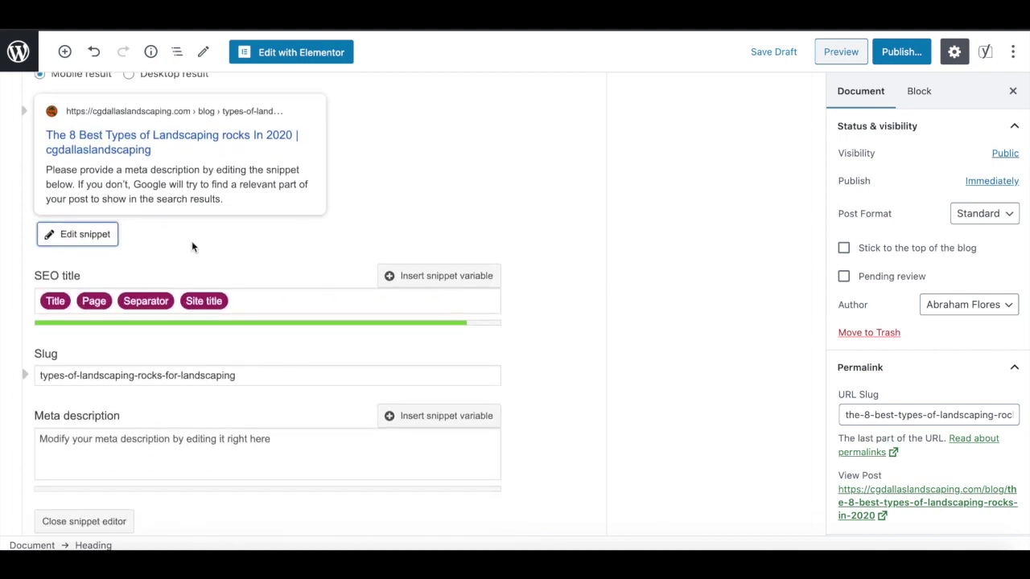
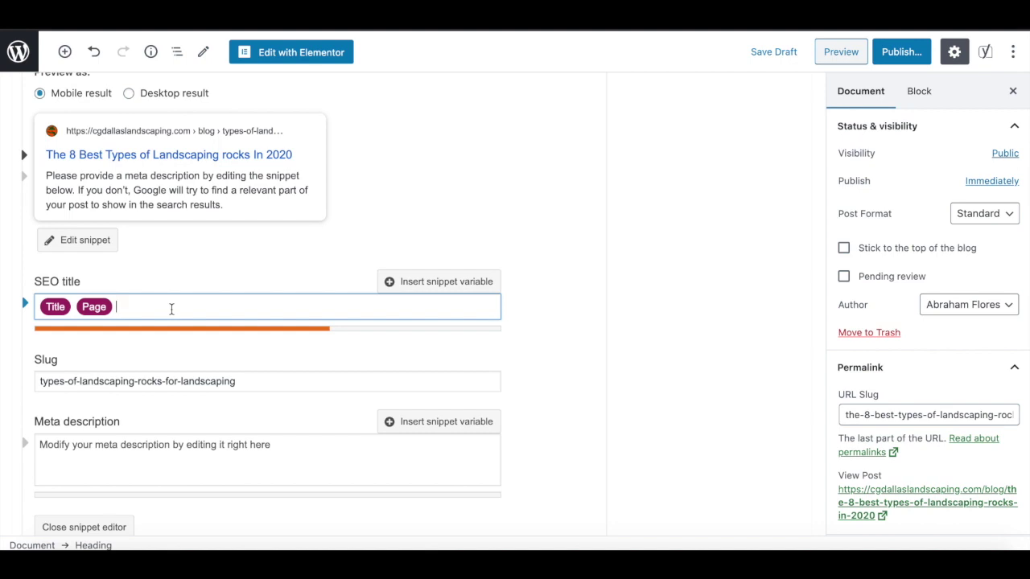
# - Add "(With Images)" to the SEO title after the Title and Page variables
pyautogui.scroll(-1, 234, 283)
pyautogui.write('(With ImAGE')
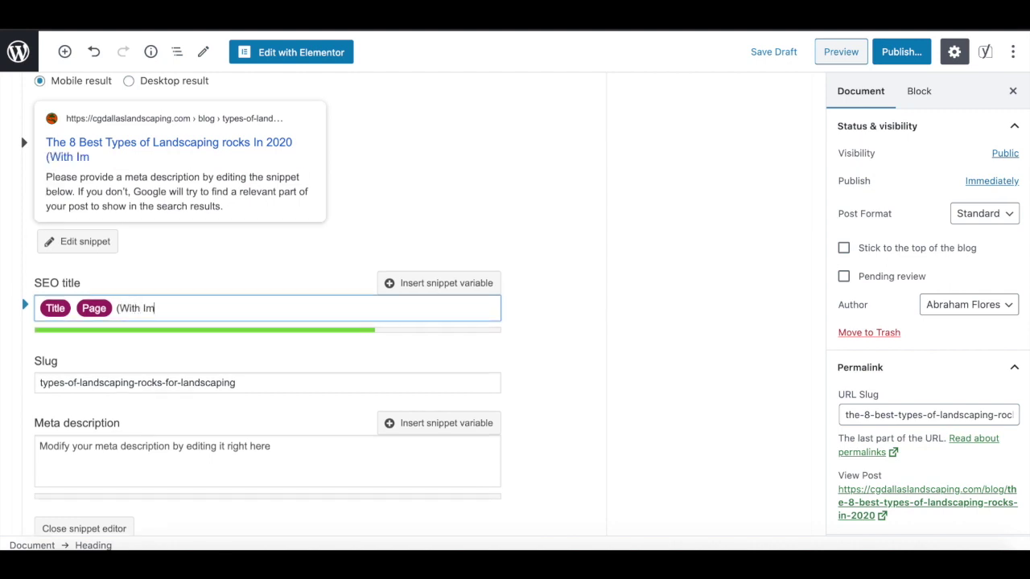
pyautogui.press('BackSpace')
pyautogui.press('BackSpace')
pyautogui.press('BackSpace')
pyautogui.write('ages)')
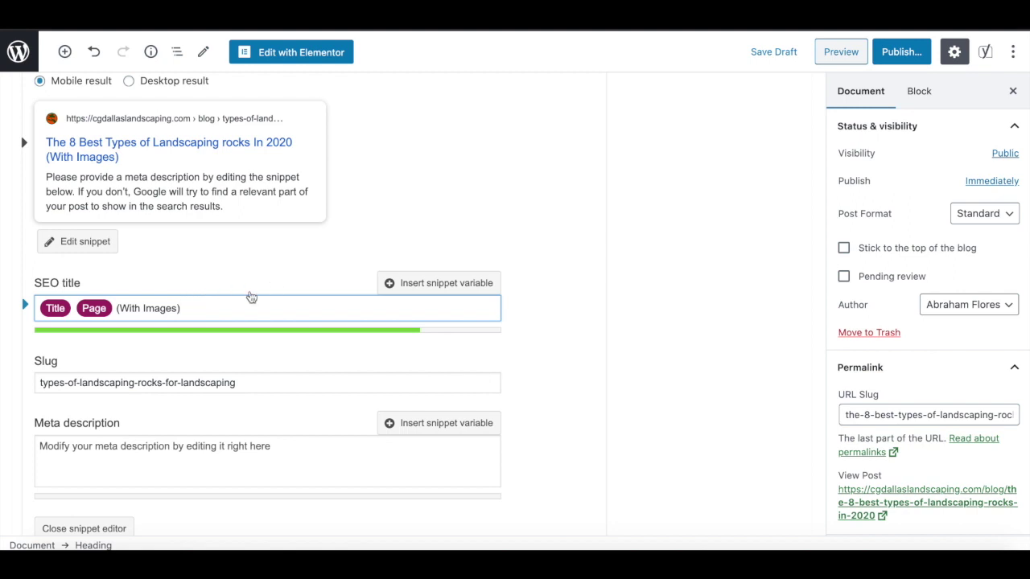
pyautogui.click(203, 307)
pyautogui.moveTo(203, 307); pyautogui.dragTo(49, 300)
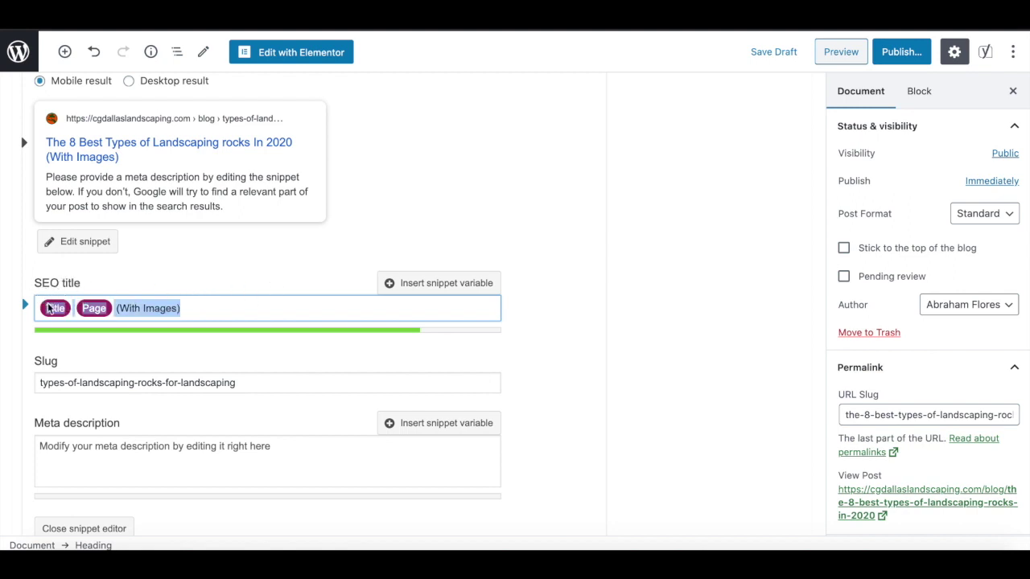
pyautogui.click(211, 313)
pyautogui.click(201, 309)
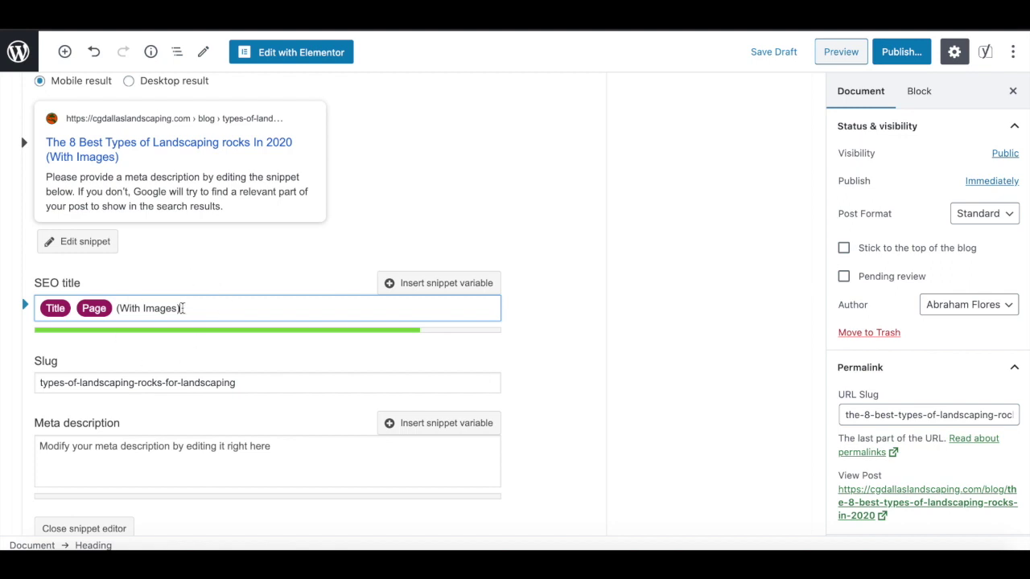
# - Replace the post's slug with "8-best-rocks-for-landscaping"
pyautogui.scroll(-1, 185, 308)
pyautogui.scroll(1, 184, 313)
pyautogui.scroll(-2, 185, 312)
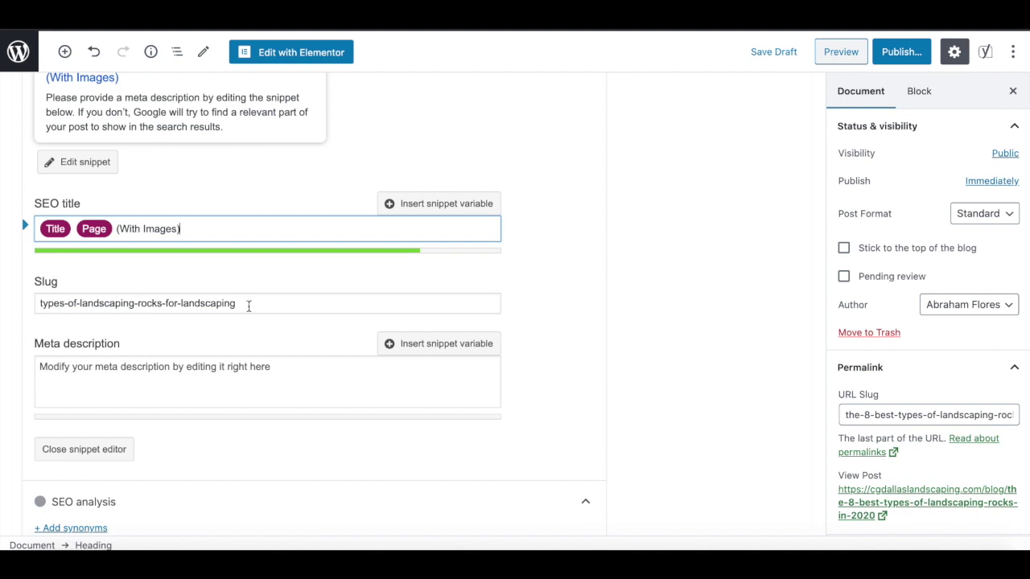
pyautogui.moveTo(247, 304); pyautogui.dragTo(35, 304)
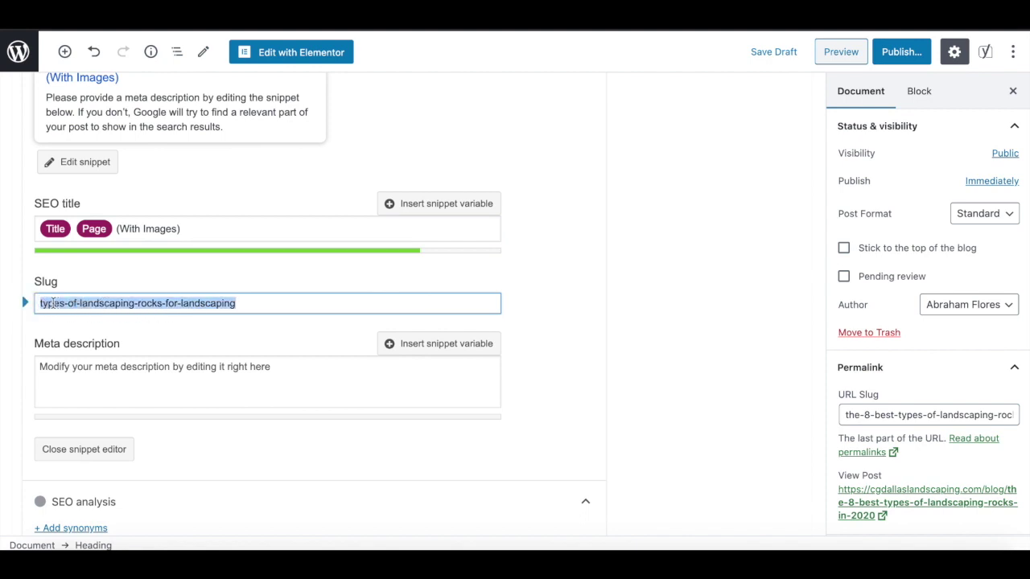
pyautogui.click(410, 306)
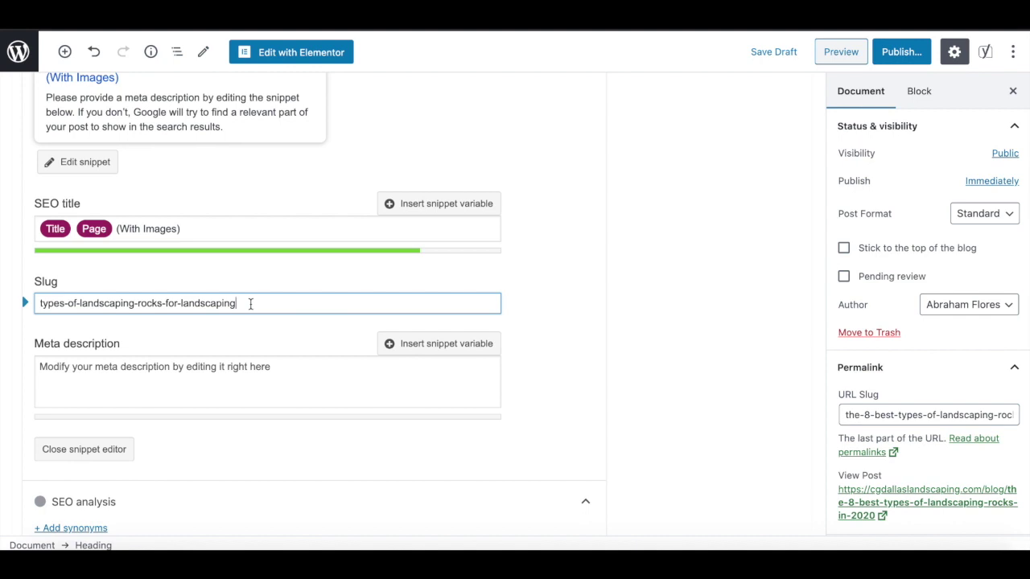
pyautogui.moveTo(251, 304); pyautogui.dragTo(53, 303)
pyautogui.press('BackSpace')
pyautogui.press('BackSpace')
pyautogui.press('BackSpace')
pyautogui.press('BackSpace')
pyautogui.write('8')
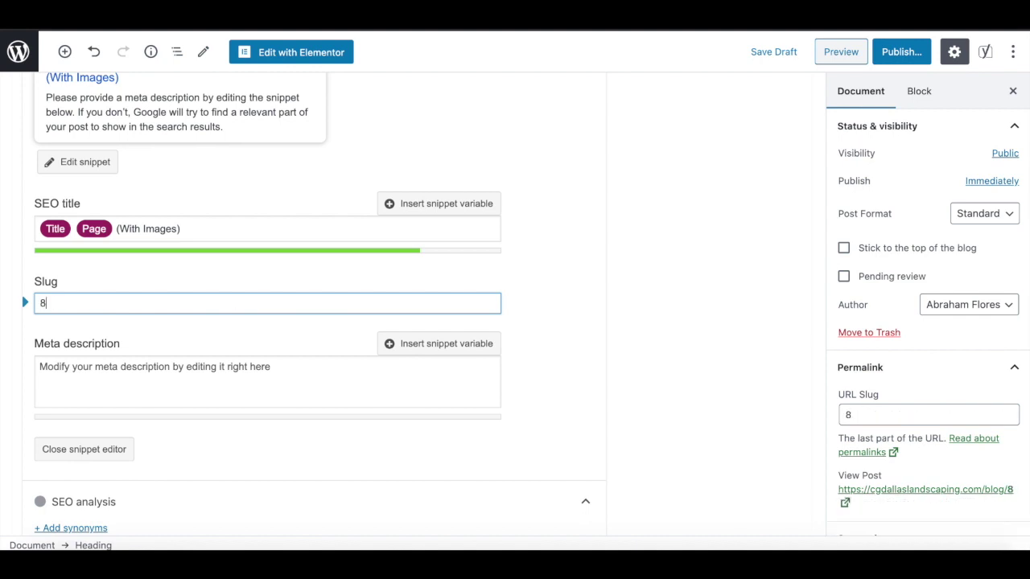
pyautogui.write('-best-rocks')
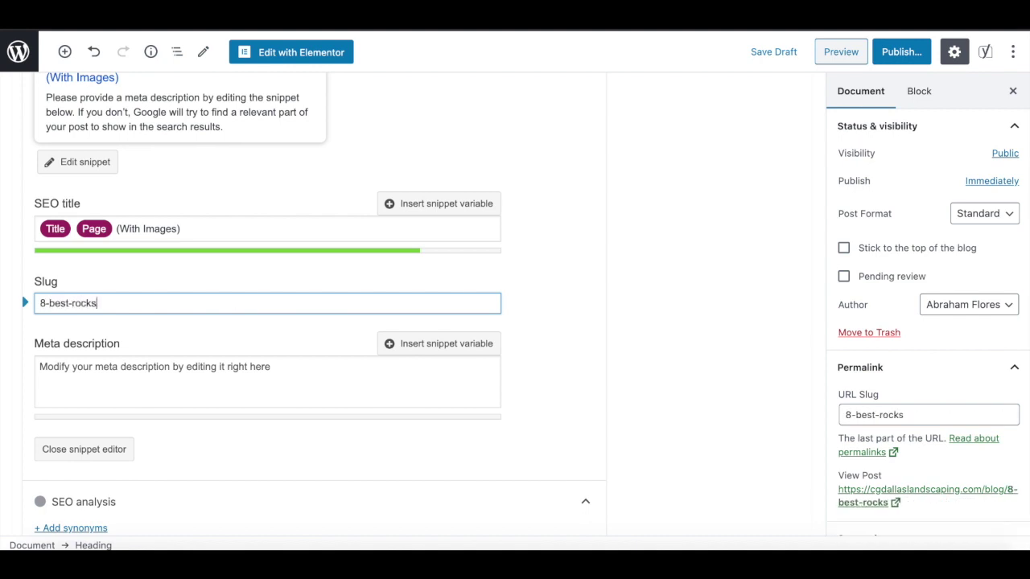
pyautogui.write('-for-landscaping')
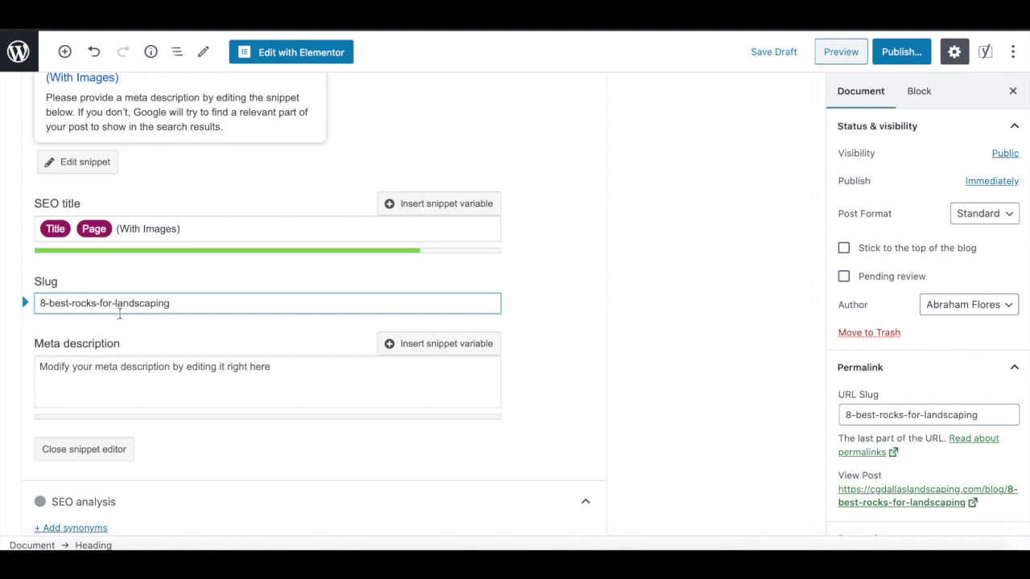
# - Write a meta description asking about the best rocks for the next landscaping project, offering the top 8 rocks and ending with "Read more here!"
pyautogui.scroll(2, 117, 333)
pyautogui.scroll(-2, 120, 334)
pyautogui.scroll(1, 118, 337)
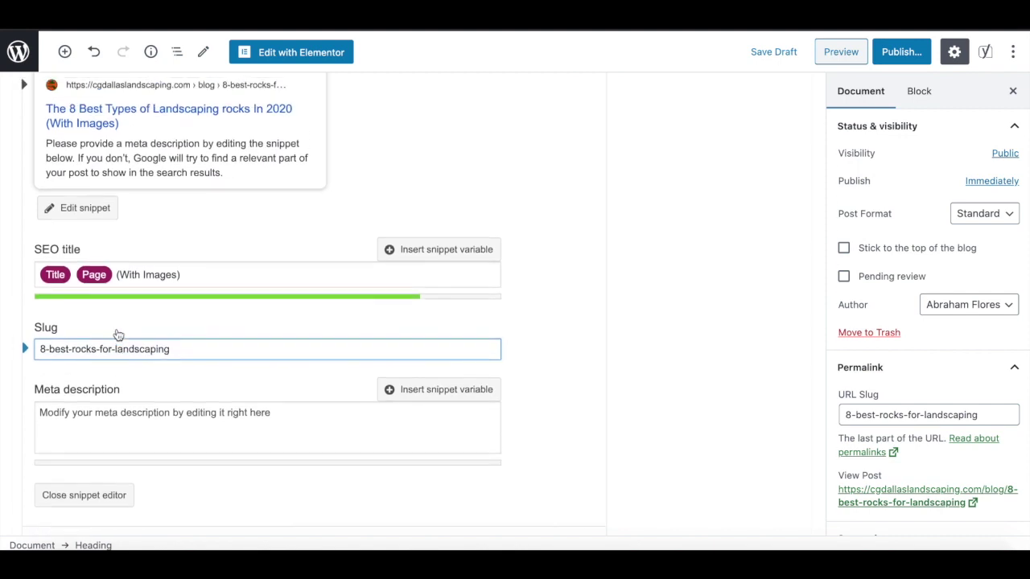
pyautogui.click(89, 396)
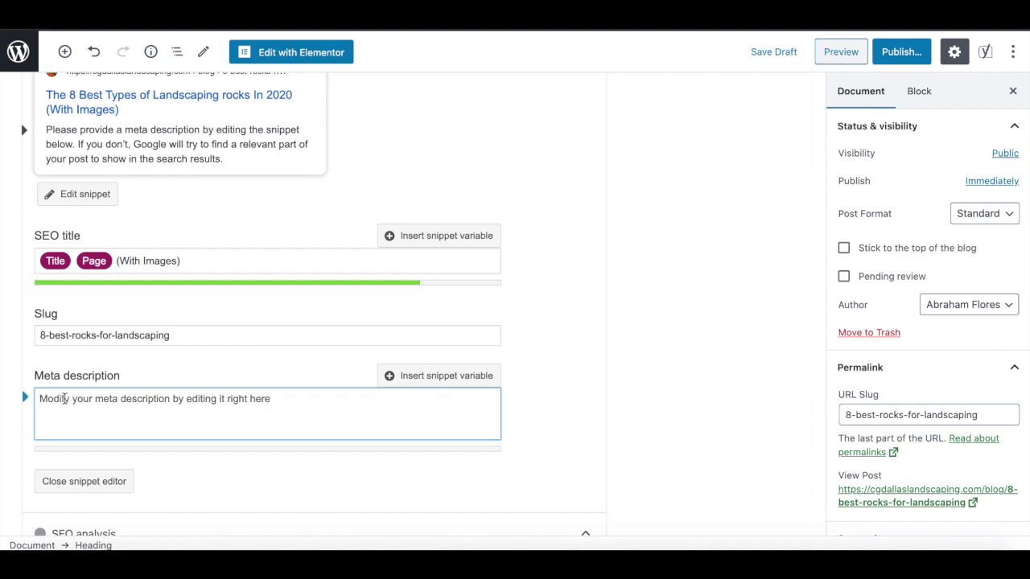
pyautogui.write('Are you looking for the best rocks to create your next landscaping project with? Here you can find the top 8 rocks for your next project. Read more here!')
pyautogui.scroll(1, 338, 390)
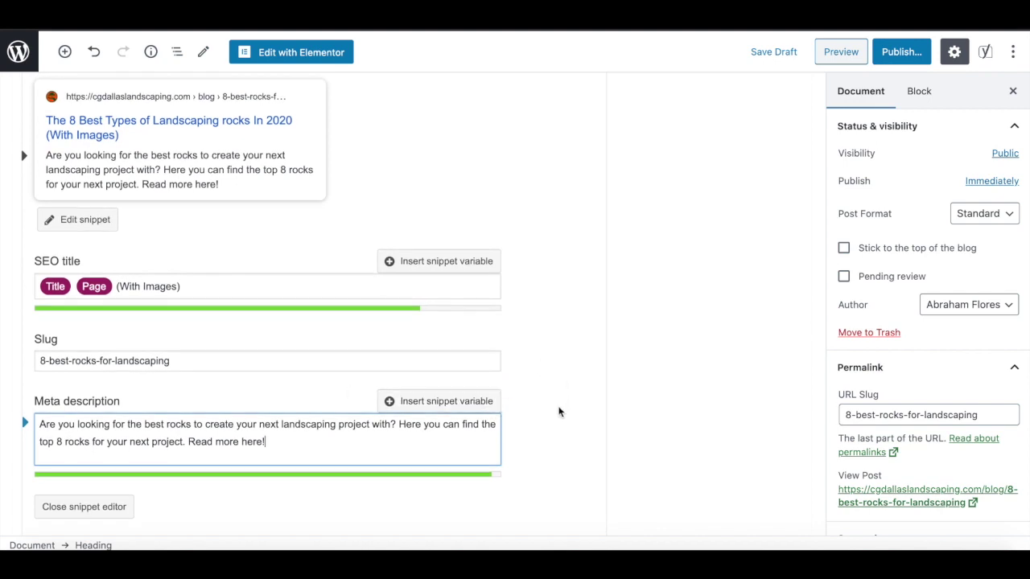
pyautogui.scroll(-1, 301, 429)
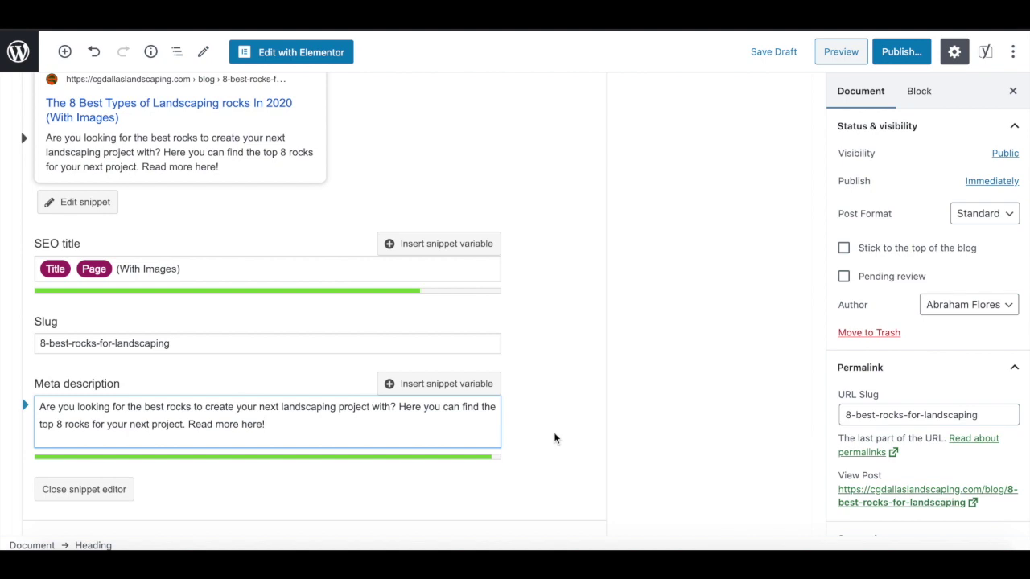
# - Examine the meta description's opening question and closing call to action, along with the Google preview
pyautogui.scroll(1, 553, 438)
pyautogui.scroll(-2, 554, 439)
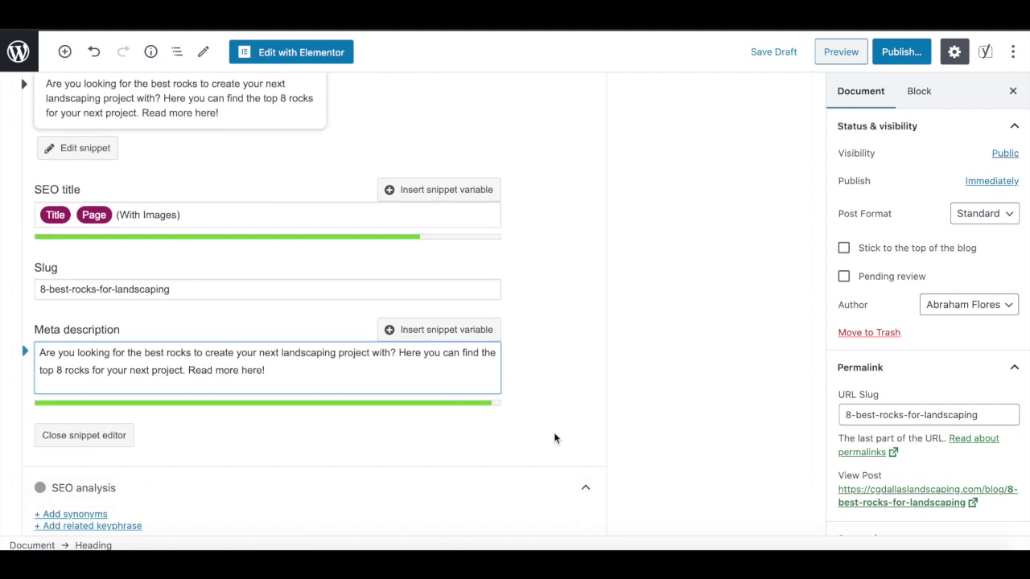
pyautogui.moveTo(39, 349); pyautogui.dragTo(396, 347)
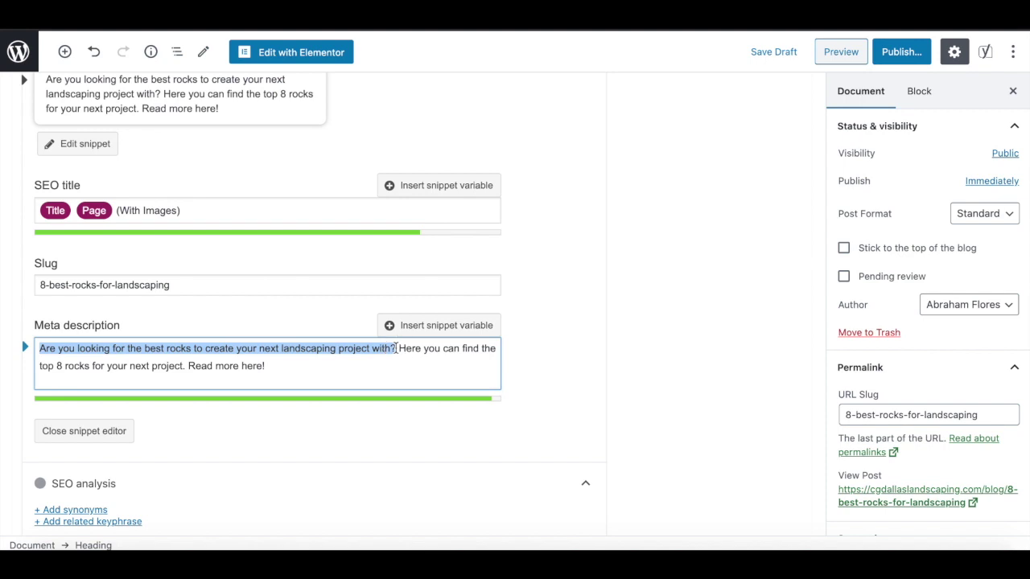
pyautogui.click(391, 365)
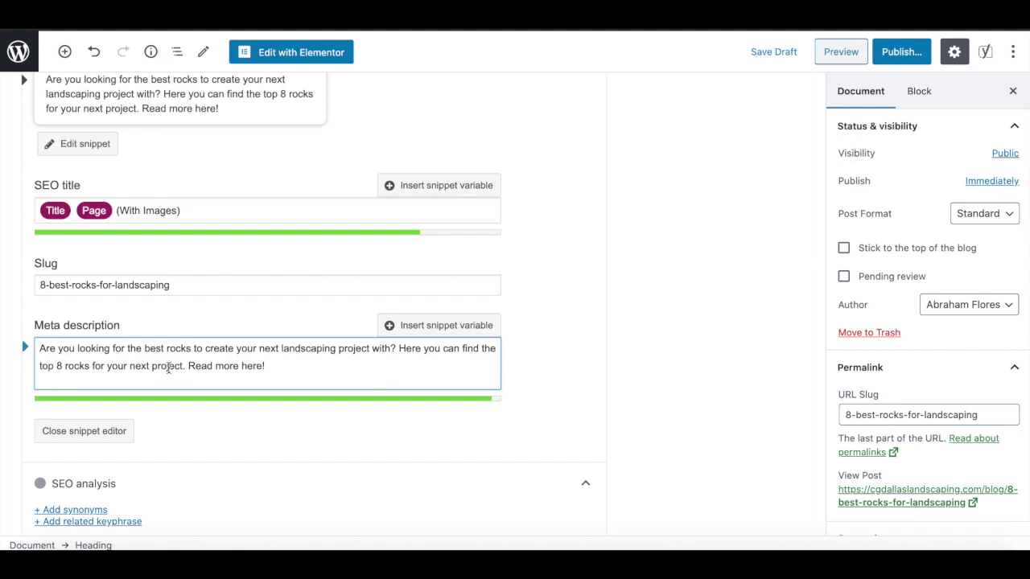
pyautogui.moveTo(189, 367); pyautogui.dragTo(268, 366)
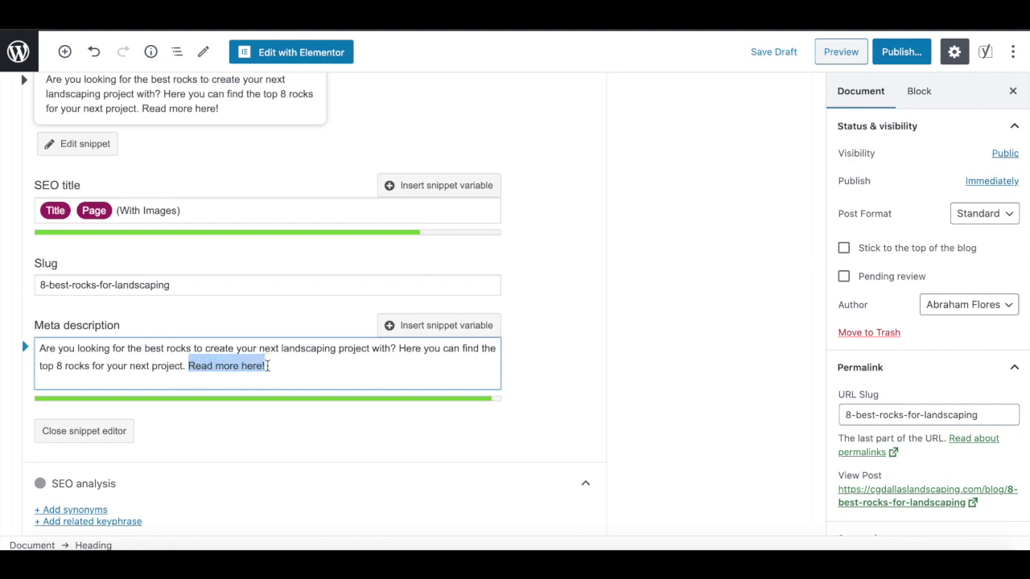
pyautogui.click(324, 366)
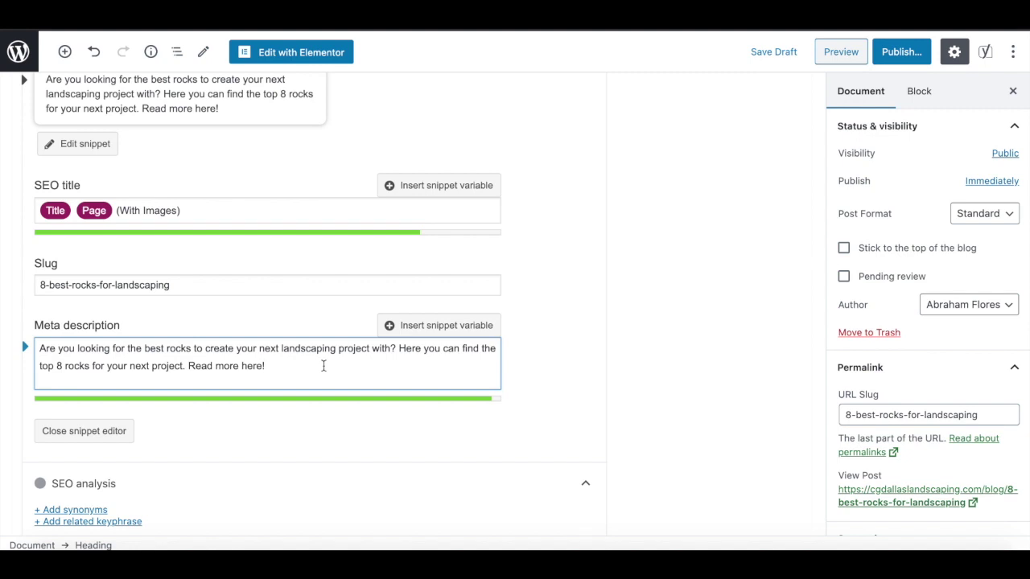
pyautogui.scroll(2, 324, 366)
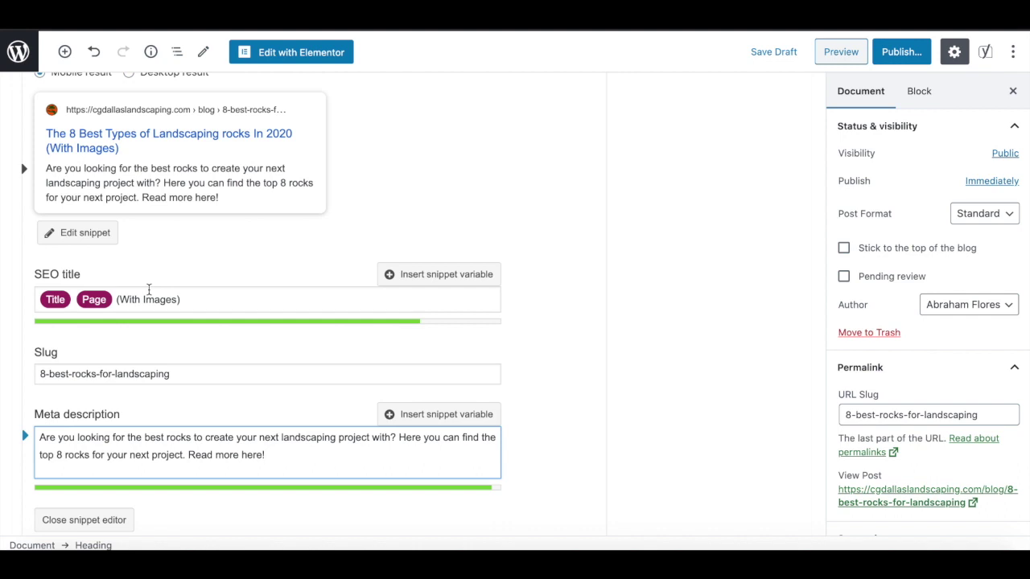
# - Enlarge the white-gravel garden image below the Flagstones paragraph and place the cursor at the end of the Marble Chips paragraph
pyautogui.scroll(1, 584, 255)
pyautogui.scroll(15, 584, 255)
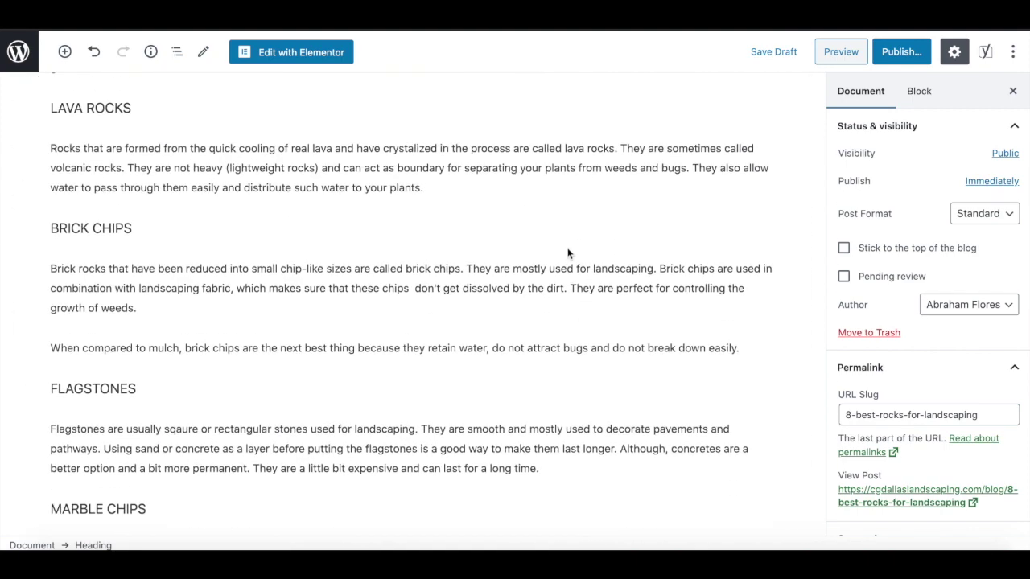
pyautogui.scroll(5, 133, 380)
pyautogui.scroll(20, 133, 381)
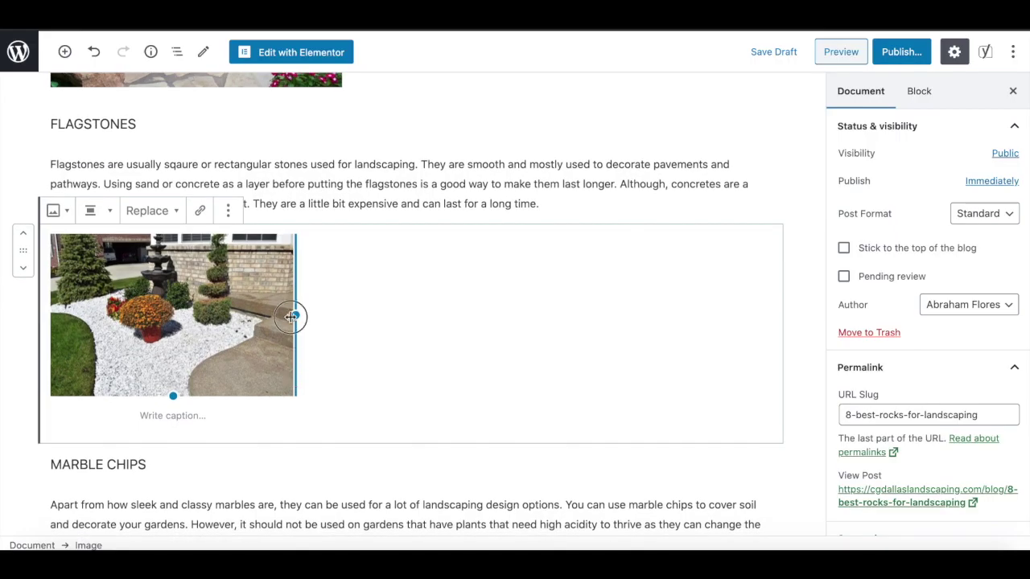
pyautogui.moveTo(295, 315); pyautogui.dragTo(328, 322)
pyautogui.scroll(-3, 327, 323)
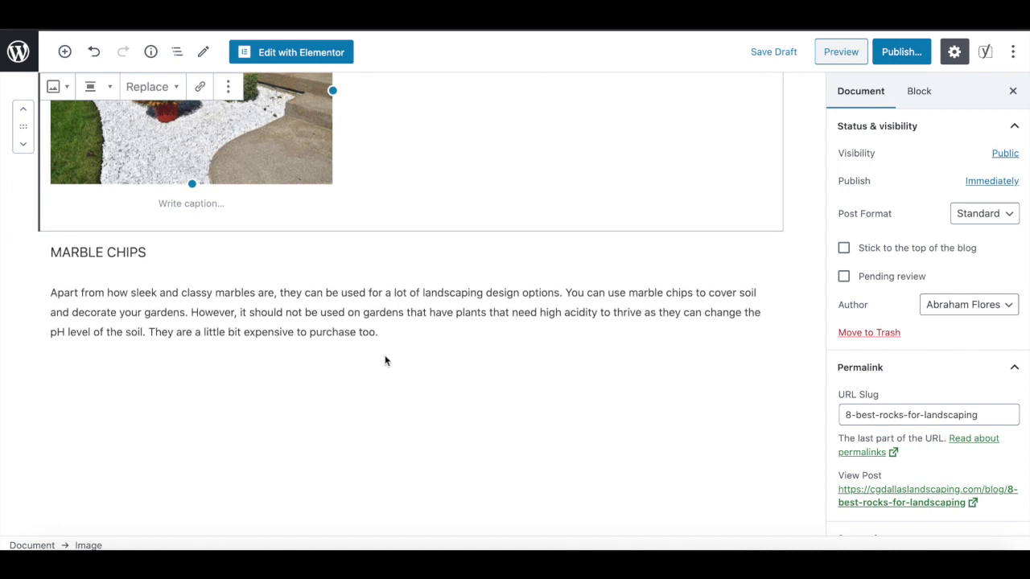
pyautogui.click(394, 334)
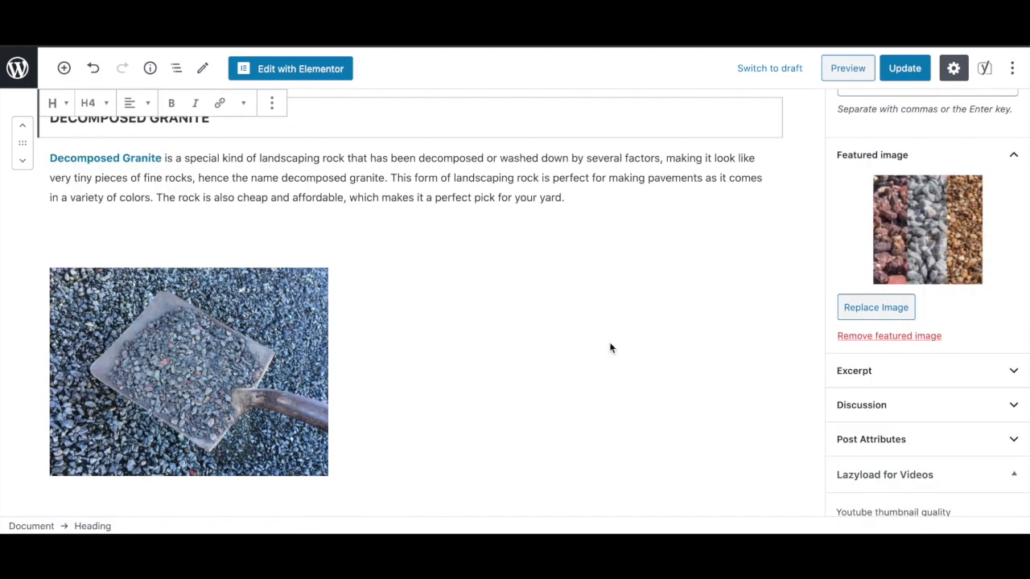
# - Review the article from its title to the rock-type sections, checking the headings, images and the Decomposed Granite link
pyautogui.scroll(-6, 609, 347)
pyautogui.scroll(-8, 609, 347)
pyautogui.scroll(-1, 609, 347)
pyautogui.scroll(3, 609, 347)
pyautogui.scroll(-10, 609, 347)
pyautogui.scroll(3, 609, 347)
pyautogui.scroll(15, 609, 346)
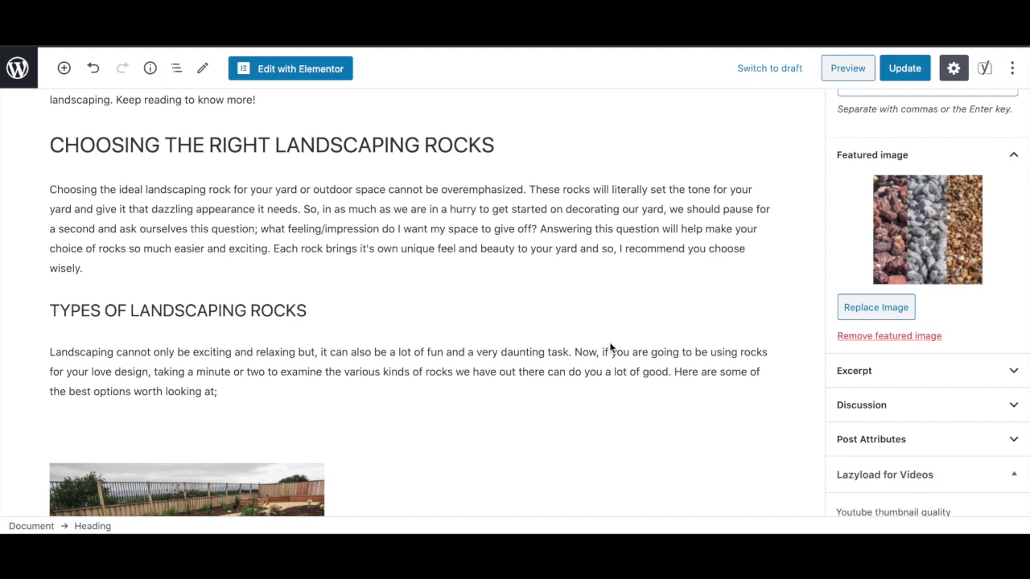
pyautogui.scroll(3, 609, 346)
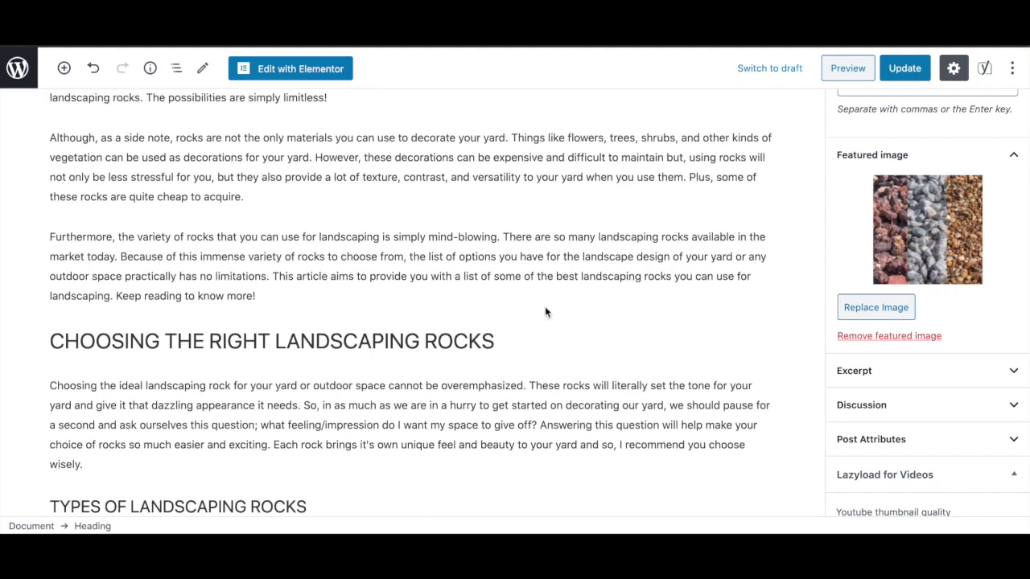
pyautogui.scroll(6, 359, 415)
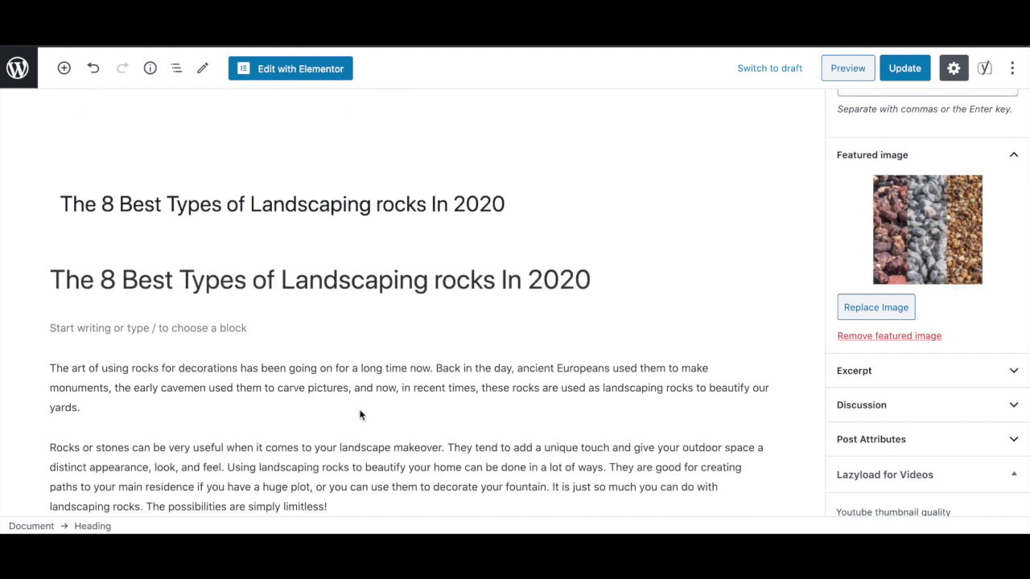
pyautogui.scroll(-6, 359, 414)
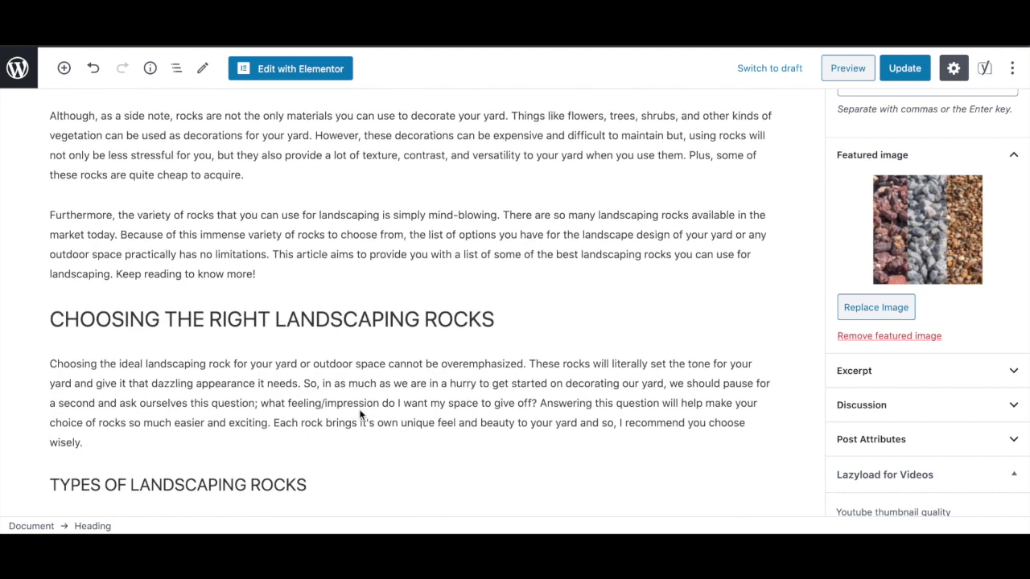
pyautogui.scroll(-2, 360, 414)
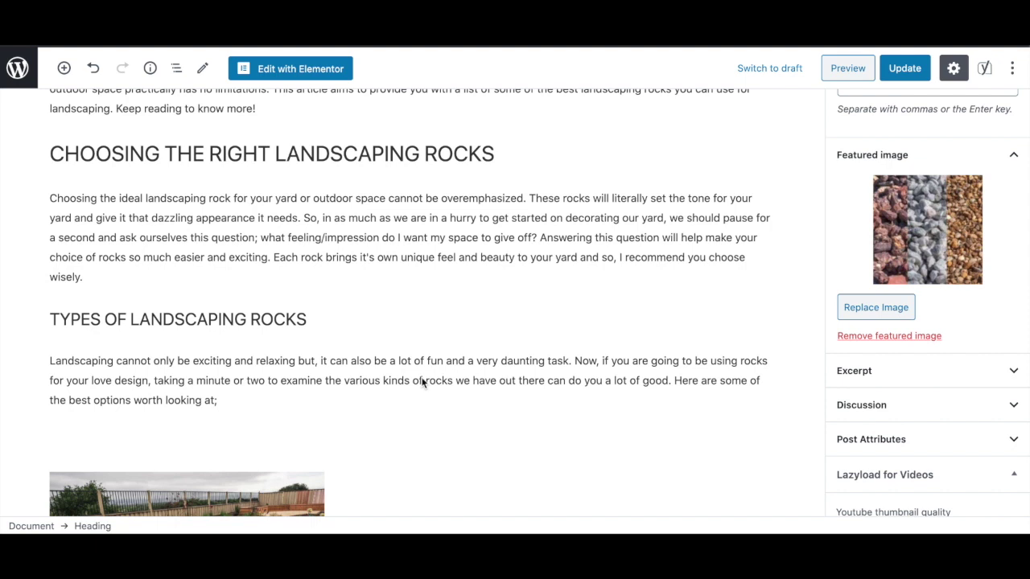
pyautogui.scroll(-5, 392, 454)
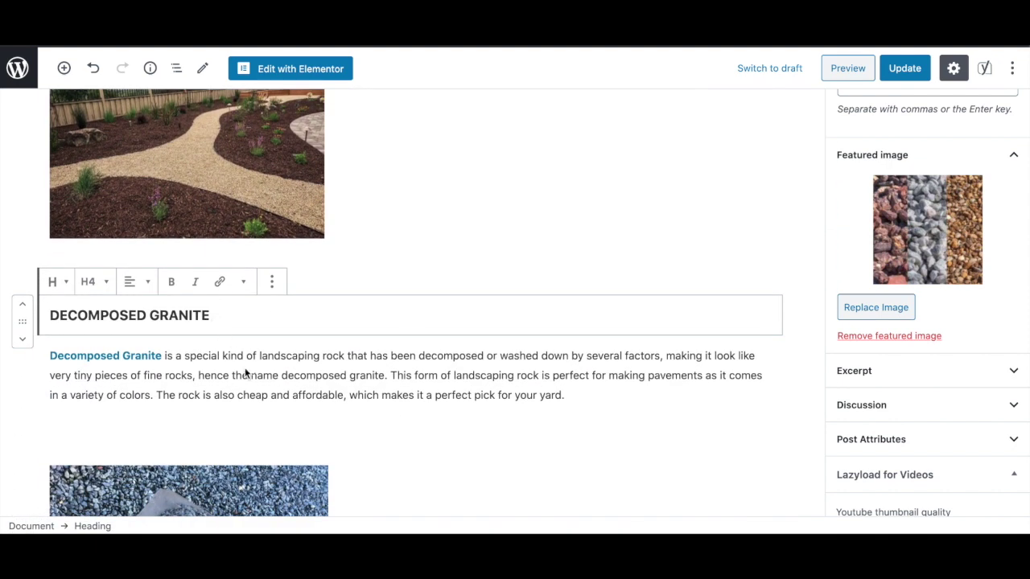
# - Select the linked words "Decomposed Granite" at the start of their paragraph and open the Gardenista page they link to
pyautogui.scroll(-1, 246, 372)
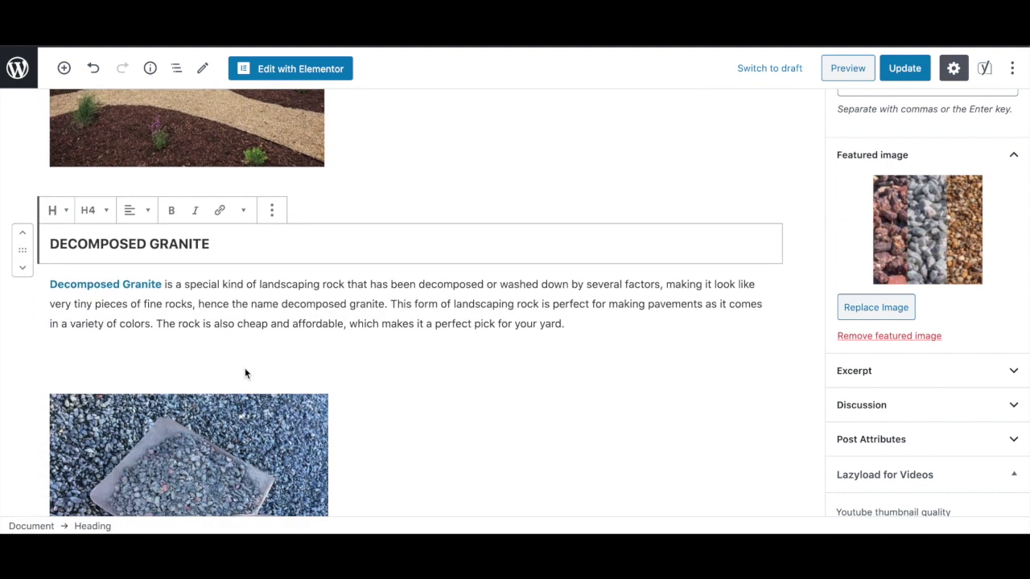
pyautogui.click(196, 287)
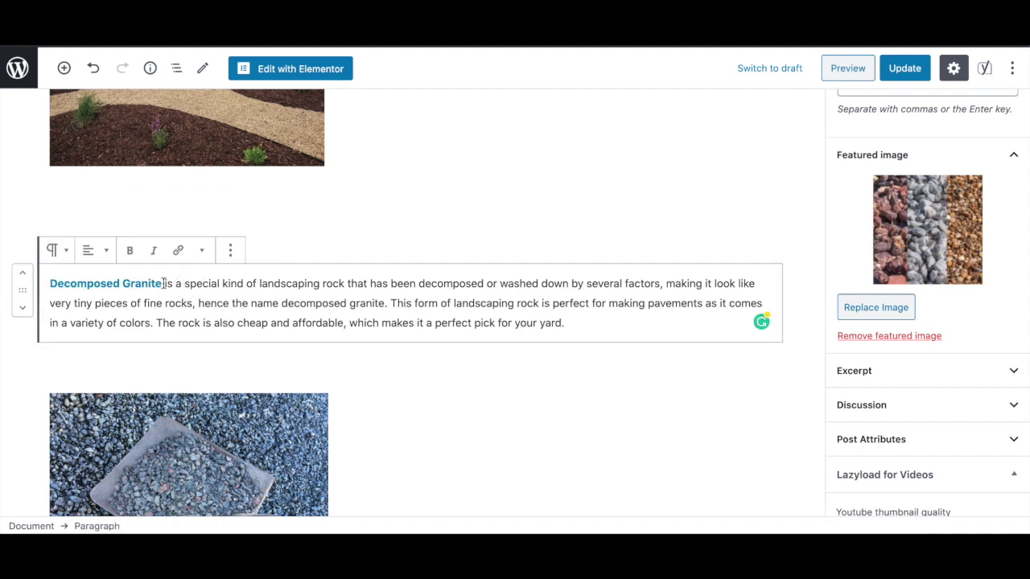
pyautogui.moveTo(162, 286); pyautogui.dragTo(50, 284)
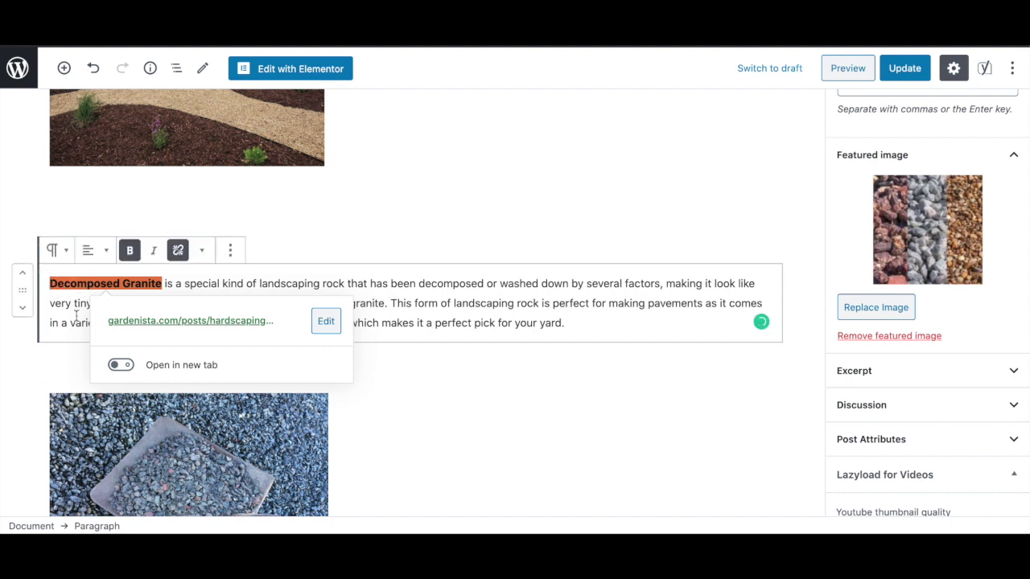
pyautogui.click(168, 322)
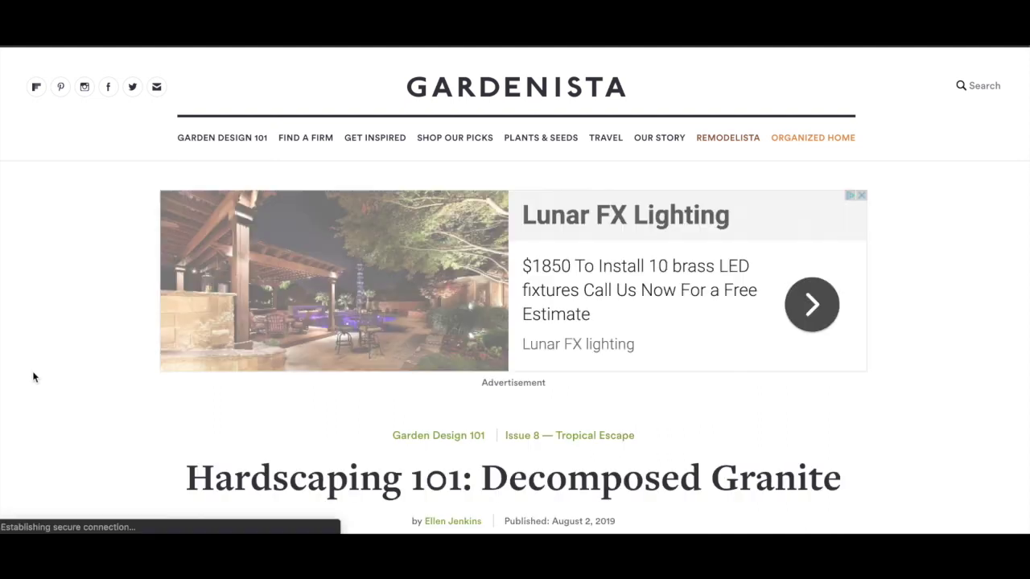
# - Examine the article "Hardscaping 101: Decomposed Granite", noting the keyword in its title and its sections on types and best uses
pyautogui.scroll(-4, 30, 427)
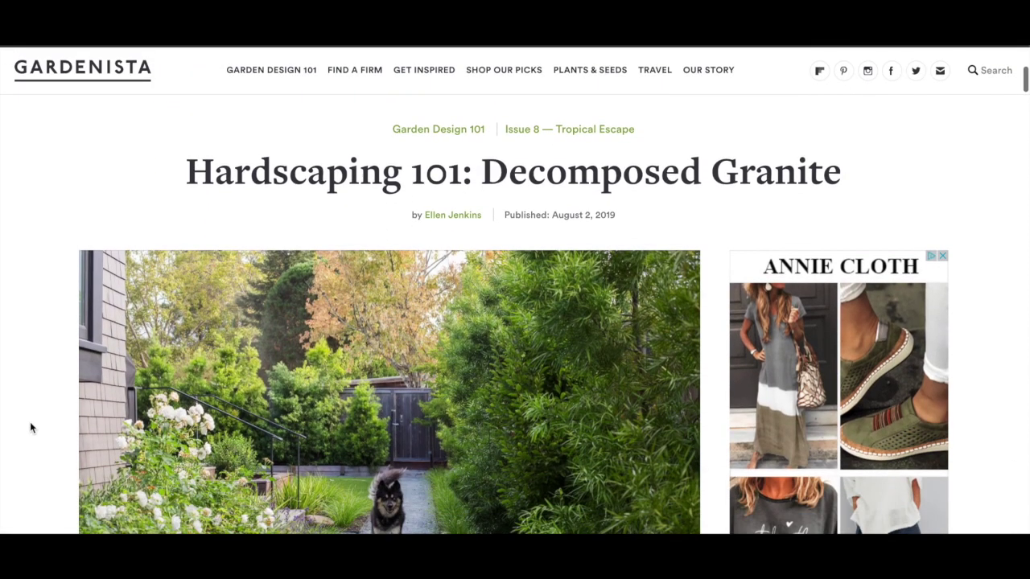
pyautogui.moveTo(483, 169); pyautogui.dragTo(841, 156)
pyautogui.click(714, 232)
pyautogui.scroll(-6, 715, 232)
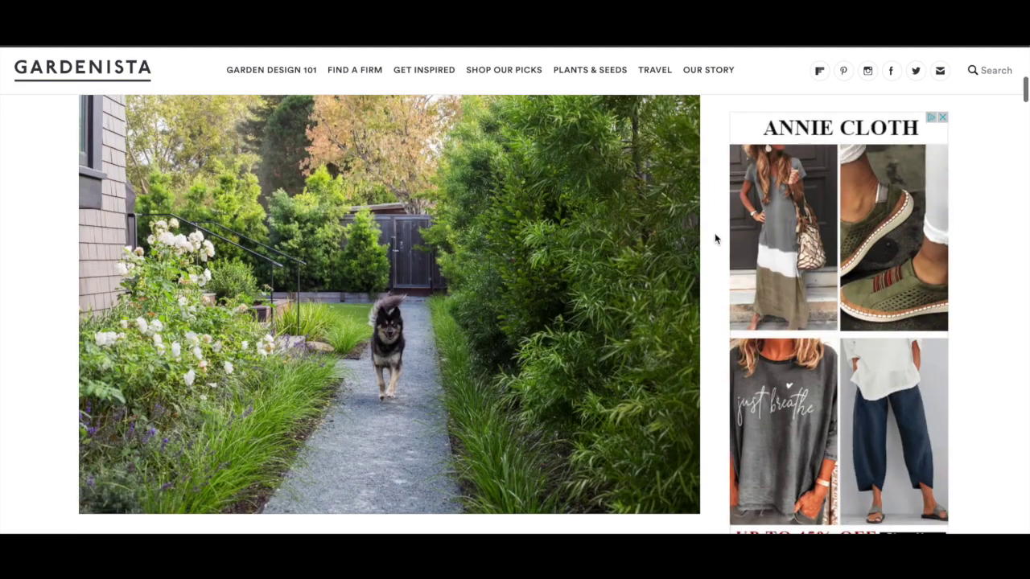
pyautogui.scroll(-7, 715, 239)
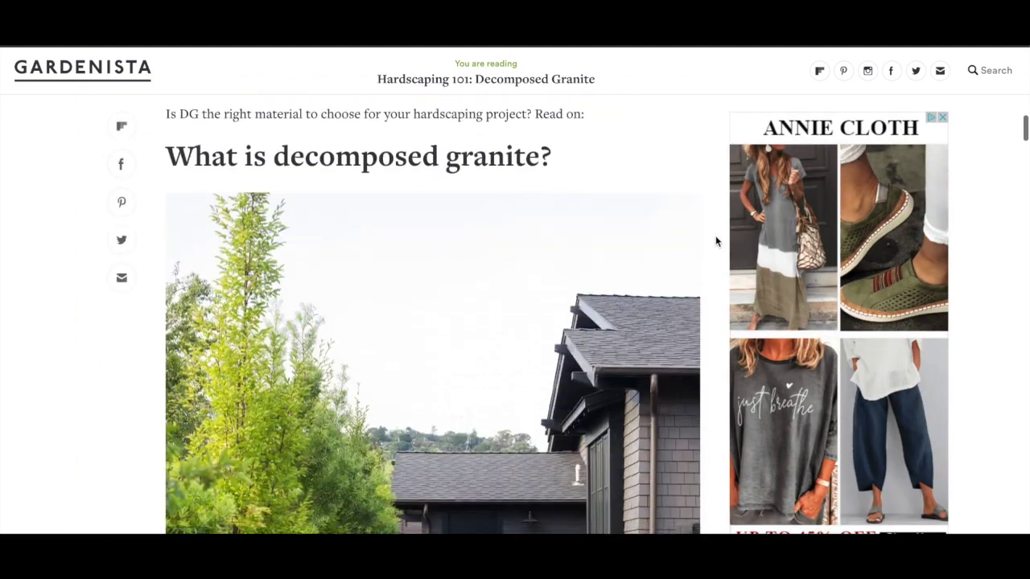
pyautogui.scroll(-8, 716, 239)
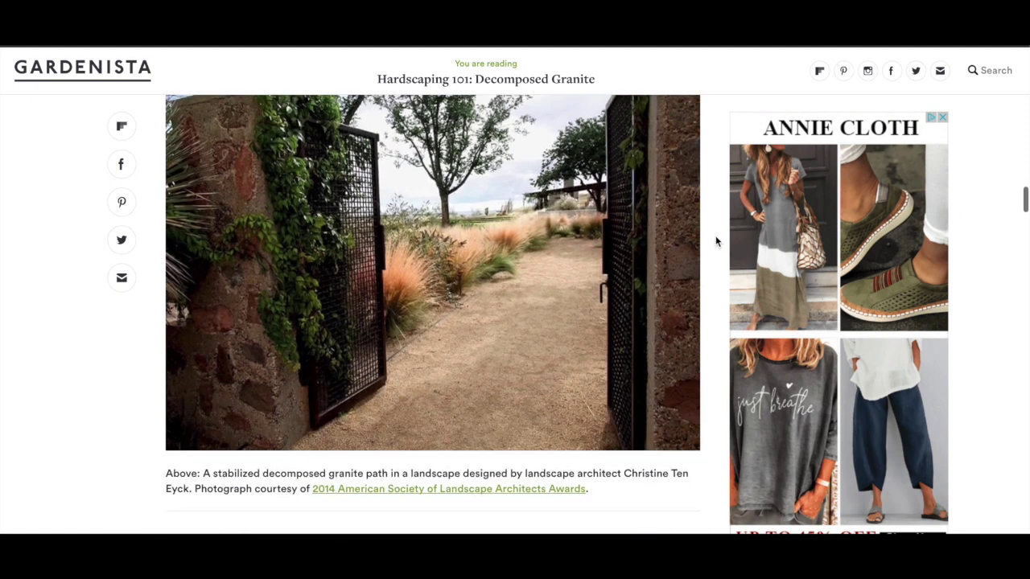
pyautogui.scroll(-8, 512, 392)
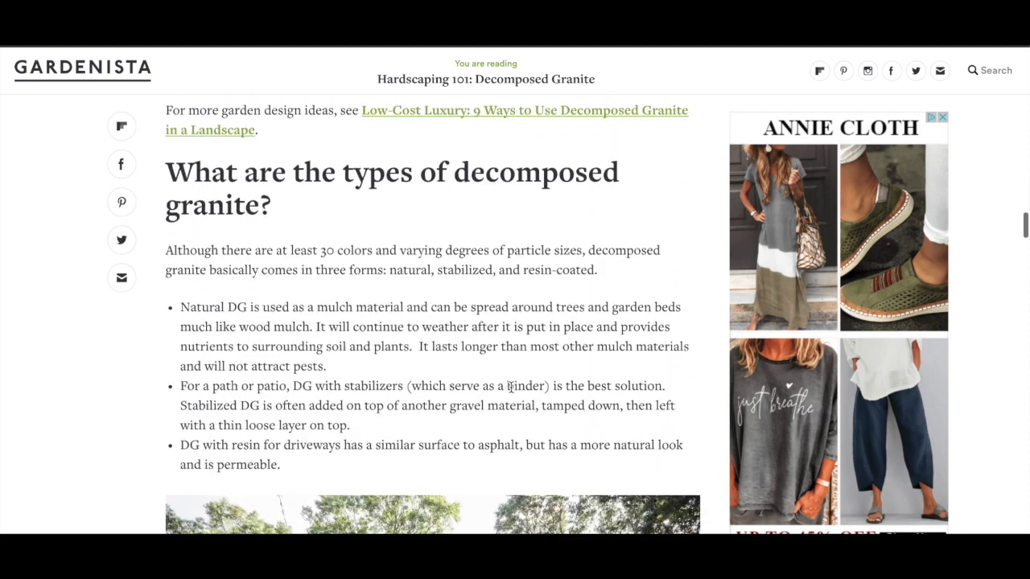
pyautogui.scroll(-8, 511, 391)
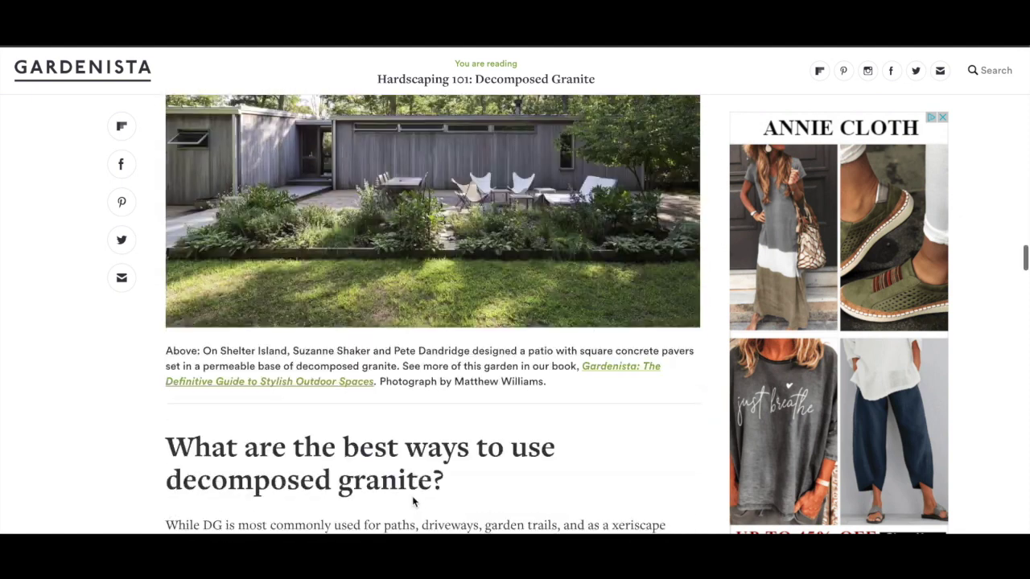
pyautogui.scroll(10, 412, 495)
pyautogui.scroll(15, 412, 495)
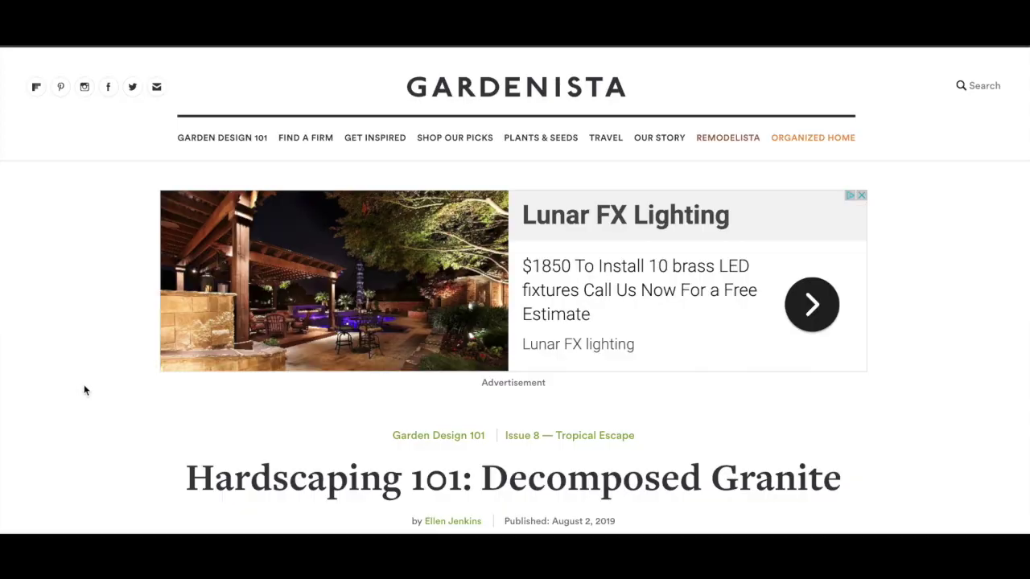
pyautogui.scroll(-3, 85, 390)
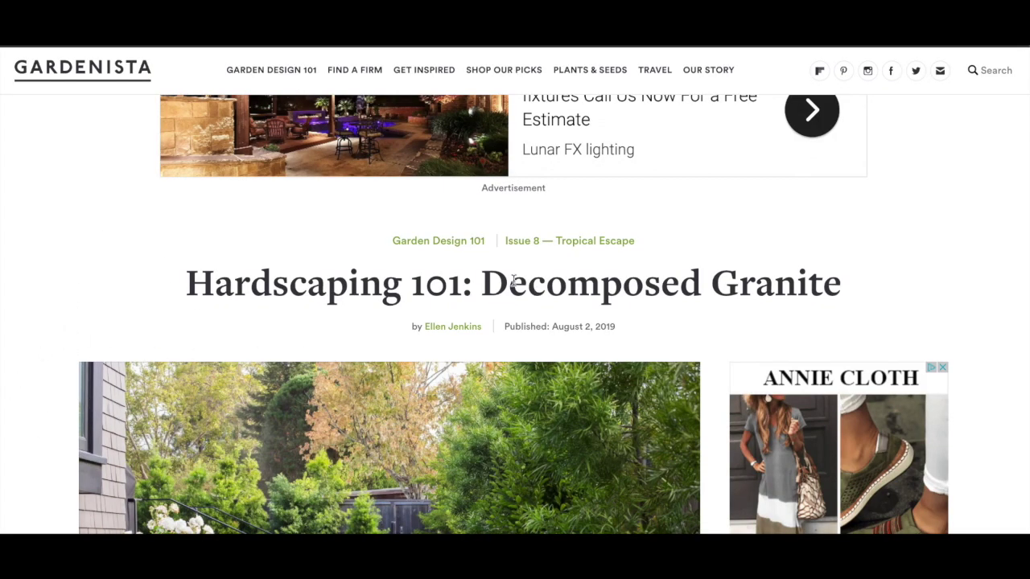
pyautogui.moveTo(485, 291); pyautogui.dragTo(829, 283)
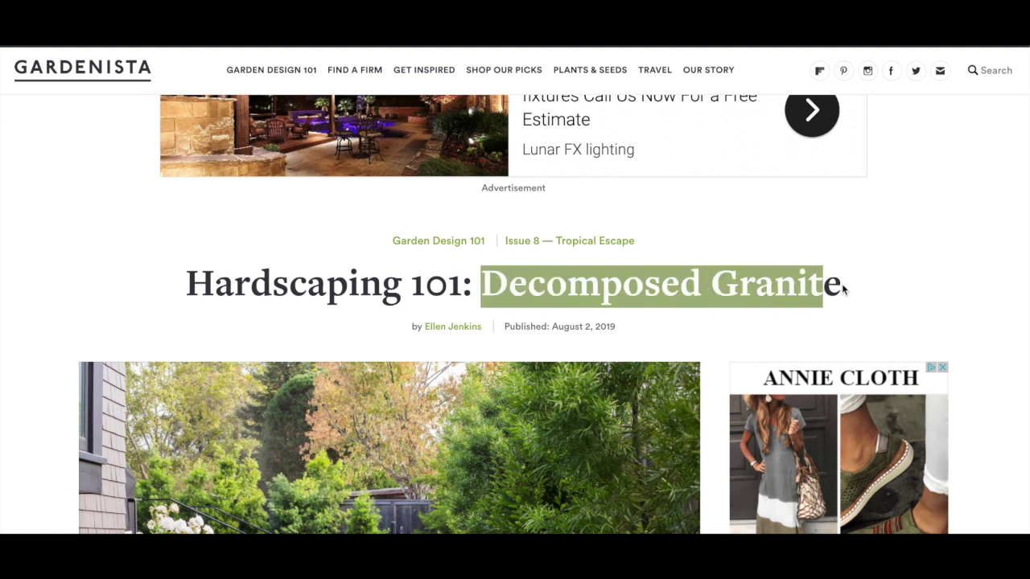
pyautogui.click(843, 288)
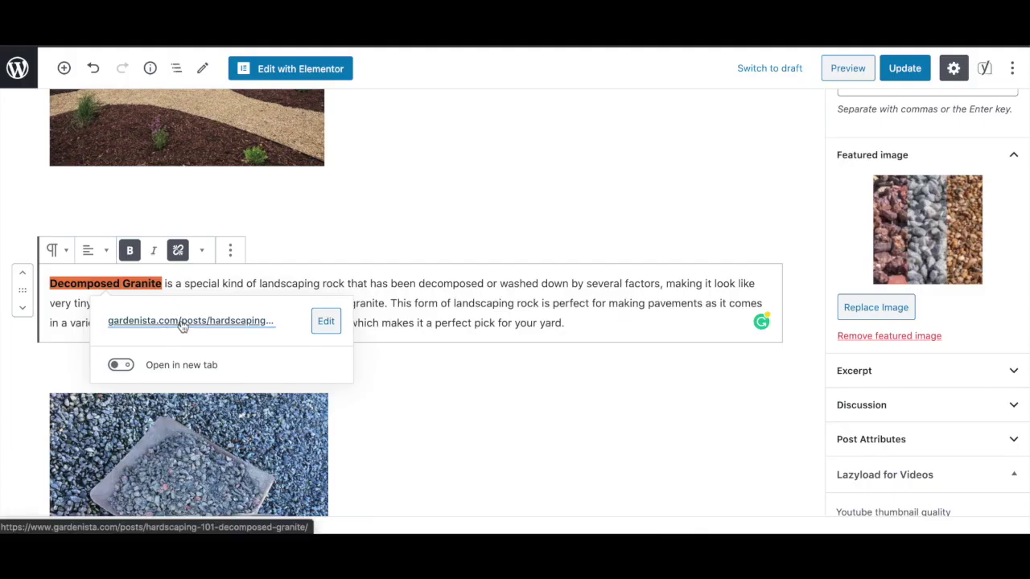
# - Return to the blog post in WordPress and recheck the "Decomposed Granite" anchor text in its paragraph
pyautogui.click(52, 302)
pyautogui.click(51, 283)
pyautogui.moveTo(51, 284); pyautogui.dragTo(161, 285)
pyautogui.click(211, 283)
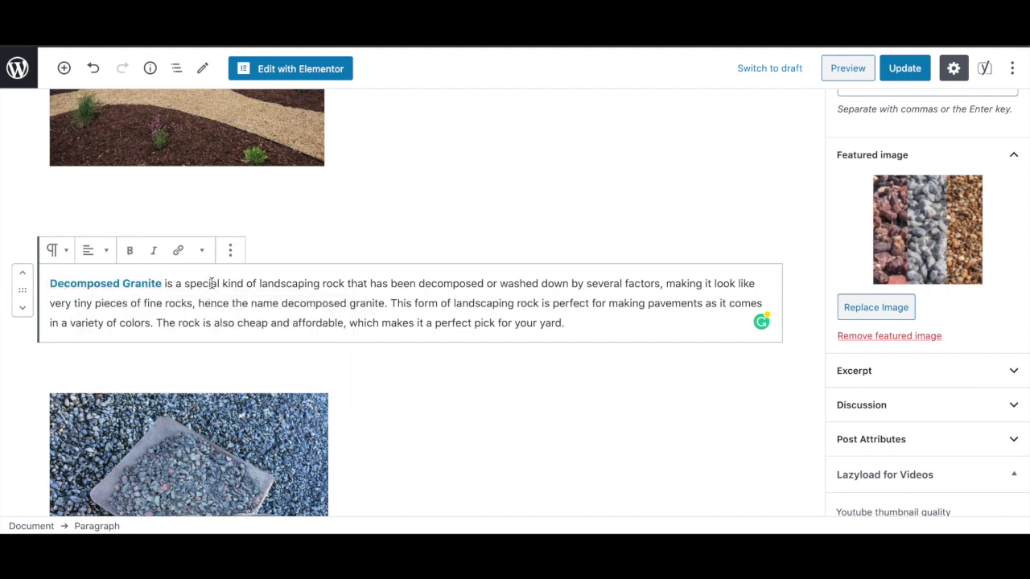
# - Inspect the outbound link on "lava rocks" in the paragraph about rocks formed from cooled lava
pyautogui.scroll(-8, 400, 304)
pyautogui.scroll(-10, 400, 310)
pyautogui.scroll(-7, 400, 304)
pyautogui.click(398, 281)
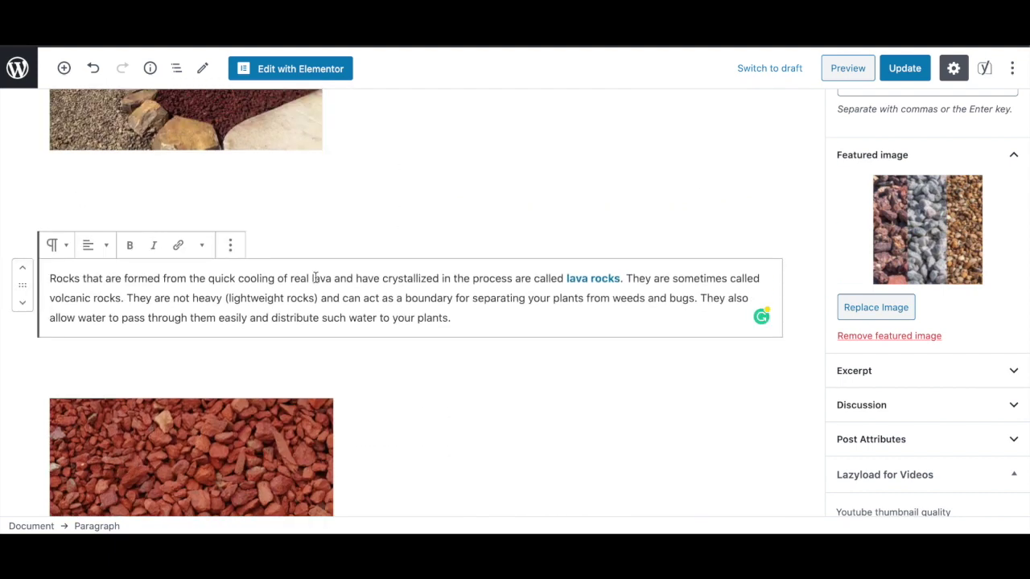
pyautogui.moveTo(566, 279); pyautogui.dragTo(633, 279)
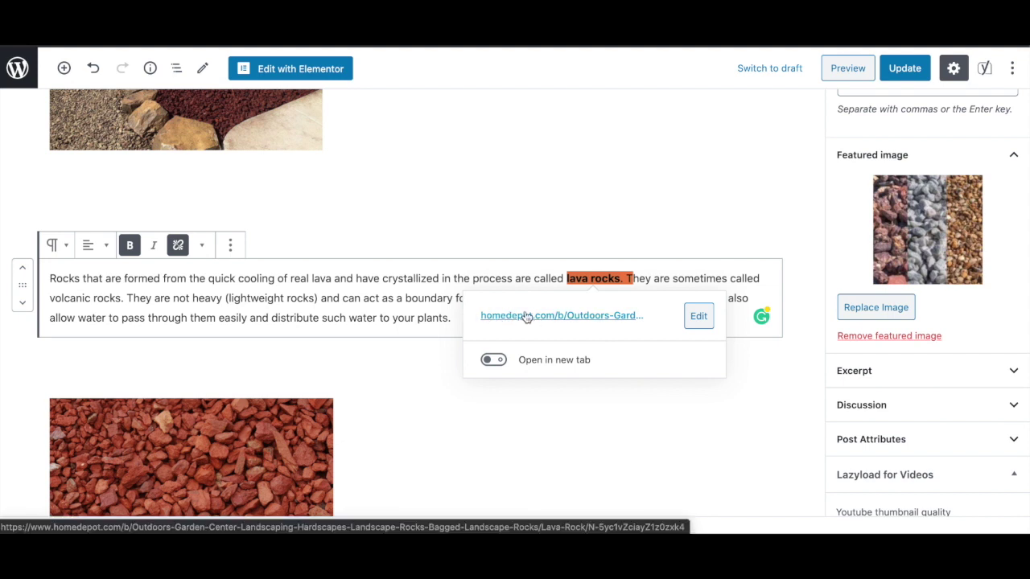
pyautogui.click(456, 319)
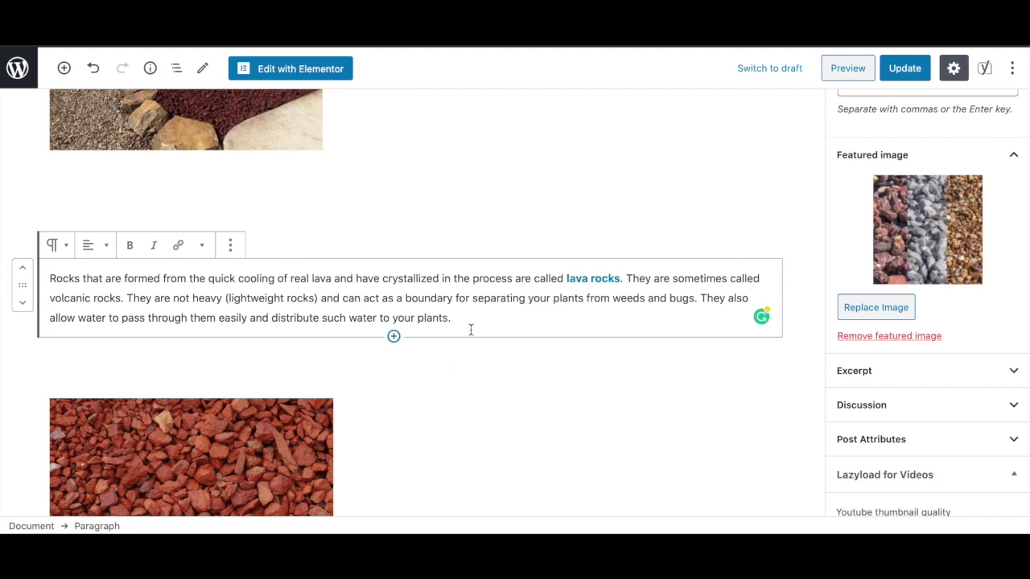
# - Review the article from the River Rocks section through Brick Chips and Flagstones to the closing Marble Chips section
pyautogui.scroll(-3, 471, 330)
pyautogui.scroll(7, 471, 333)
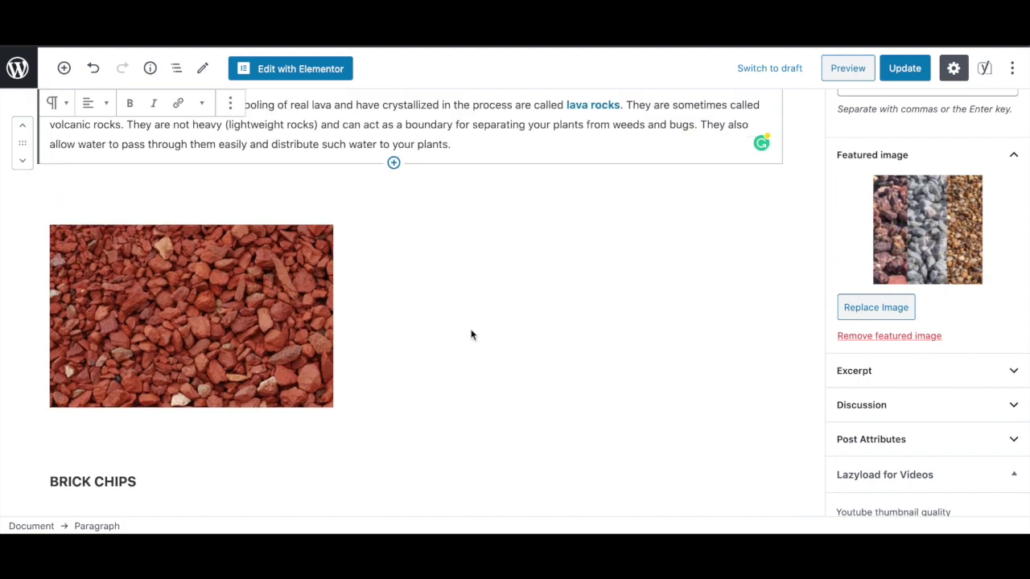
pyautogui.scroll(10, 471, 335)
pyautogui.scroll(-2, 471, 334)
pyautogui.scroll(-10, 471, 335)
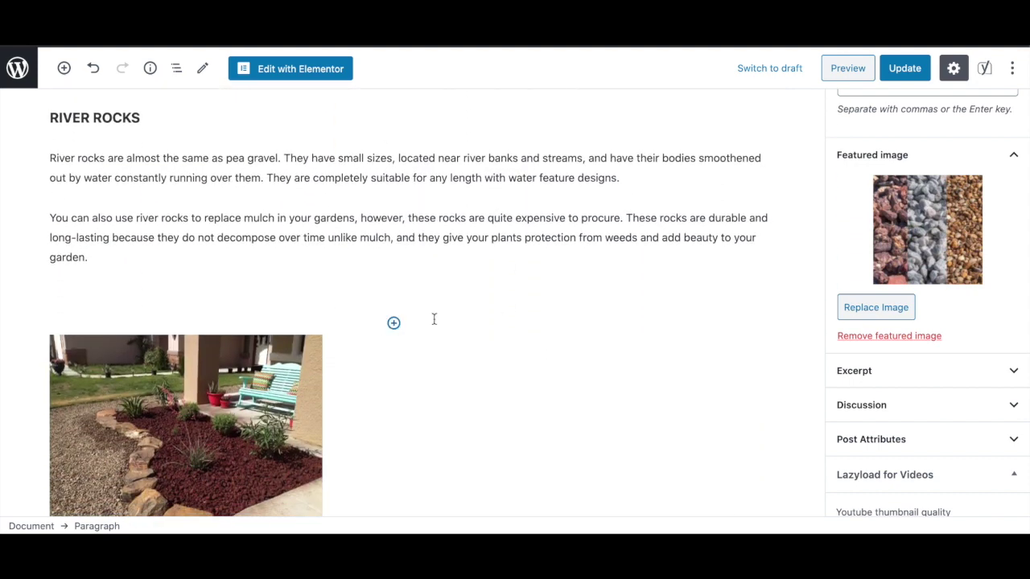
pyautogui.scroll(-4, 470, 441)
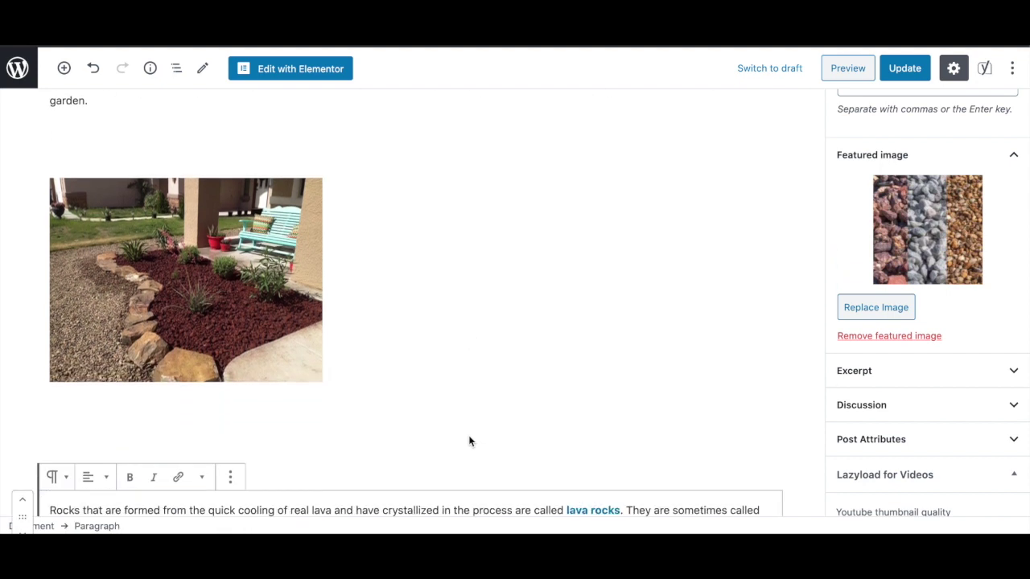
pyautogui.scroll(-6, 470, 441)
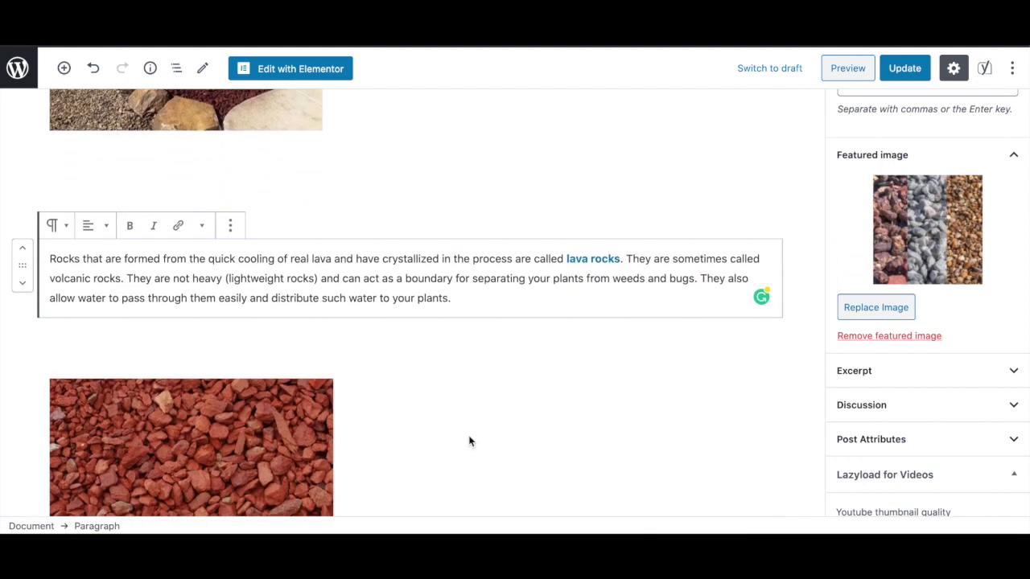
pyautogui.scroll(-14, 470, 441)
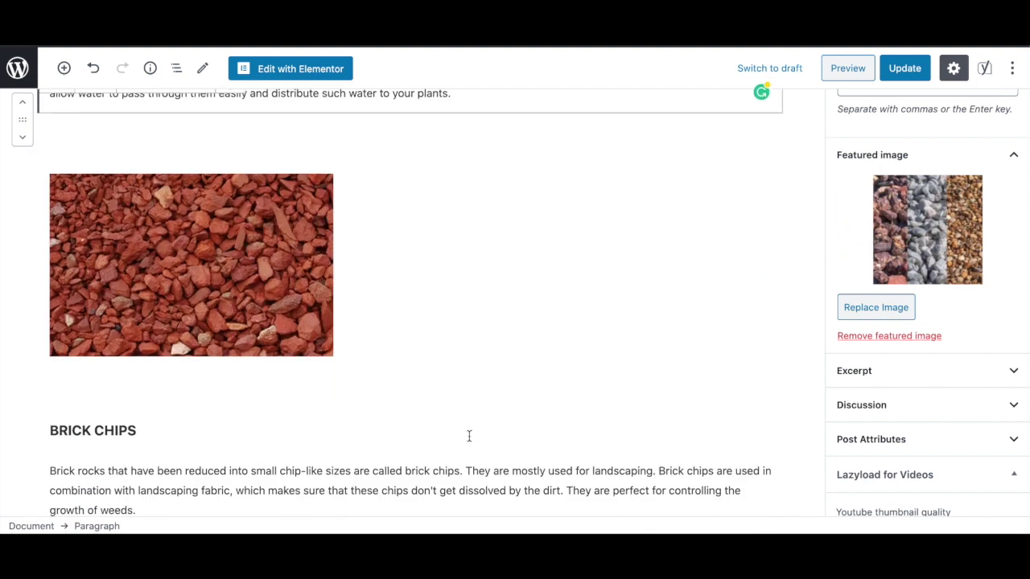
pyautogui.scroll(-7, 470, 441)
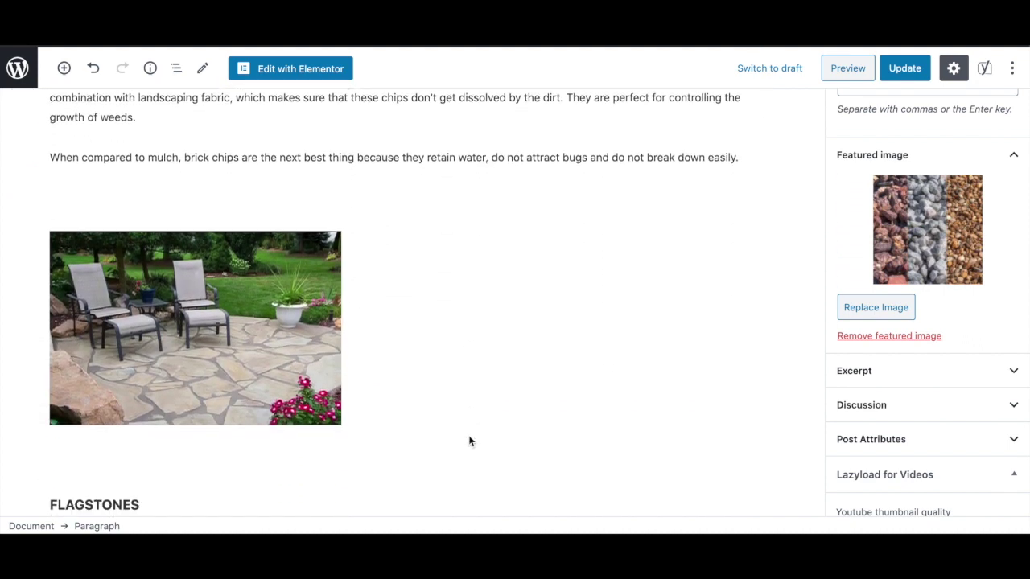
pyautogui.scroll(-2, 469, 441)
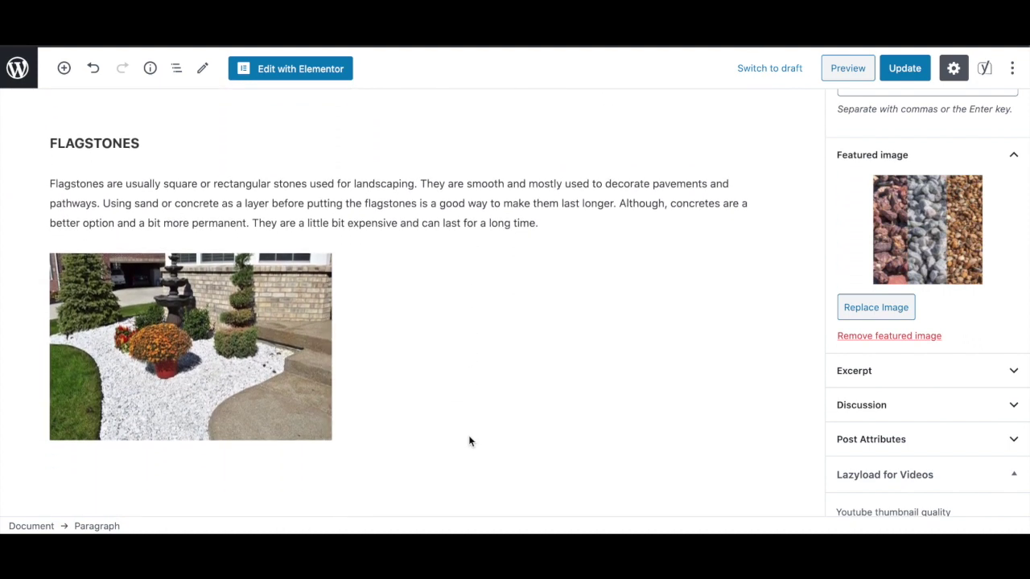
pyautogui.scroll(-6, 469, 441)
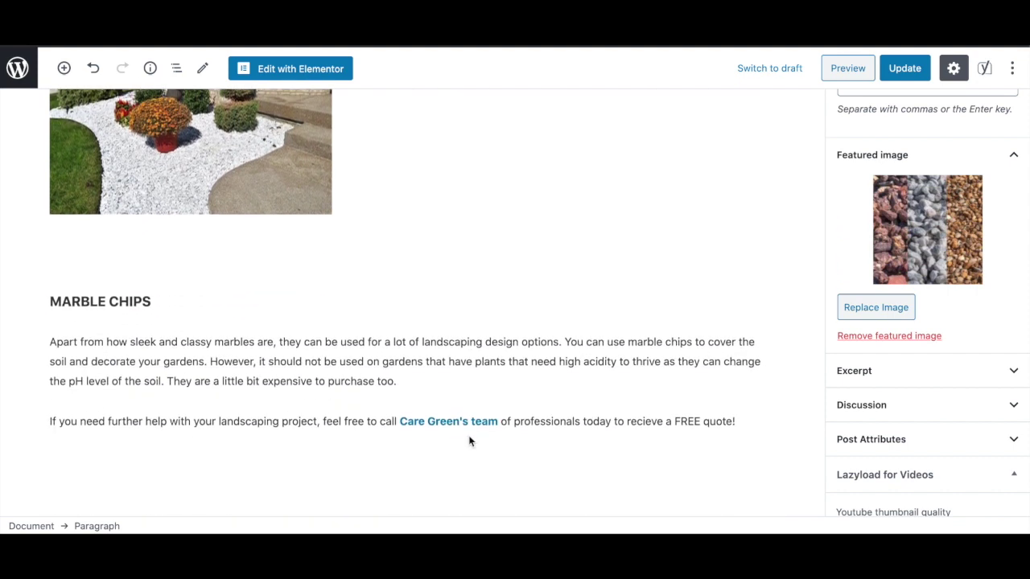
# - Inspect the link on "Care Green's team" in the closing call-to-action sentence
pyautogui.click(586, 280)
pyautogui.click(513, 363)
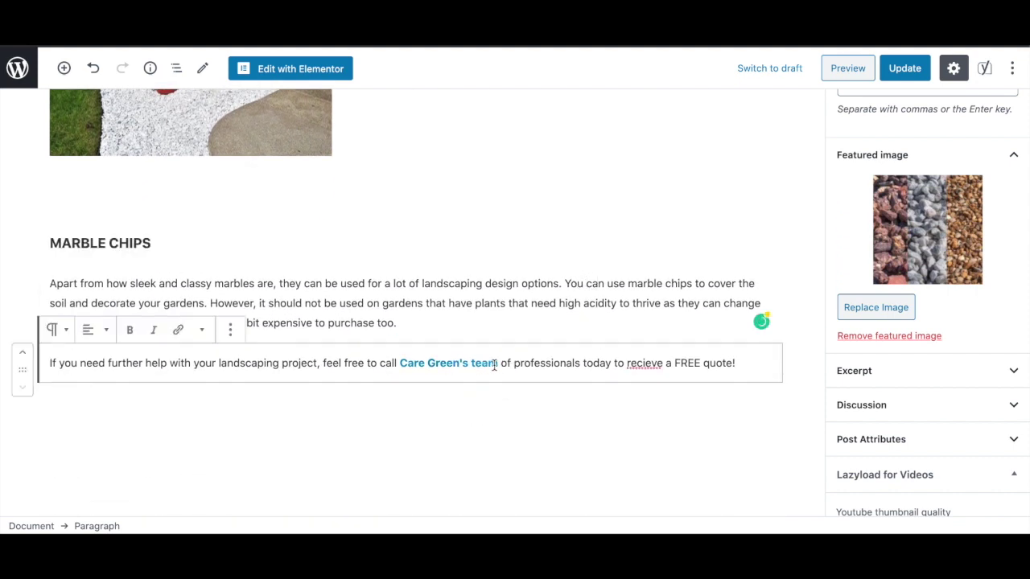
pyautogui.click(494, 363)
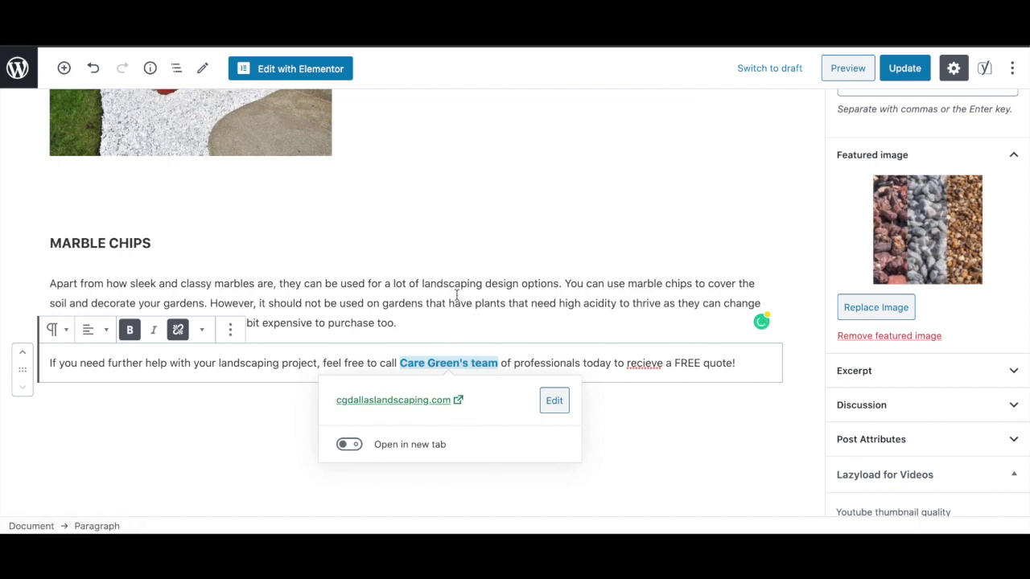
# - Review the article backwards from the Flagstones section to the introductory paragraphs, checking its text and images
pyautogui.scroll(5, 456, 295)
pyautogui.click(454, 321)
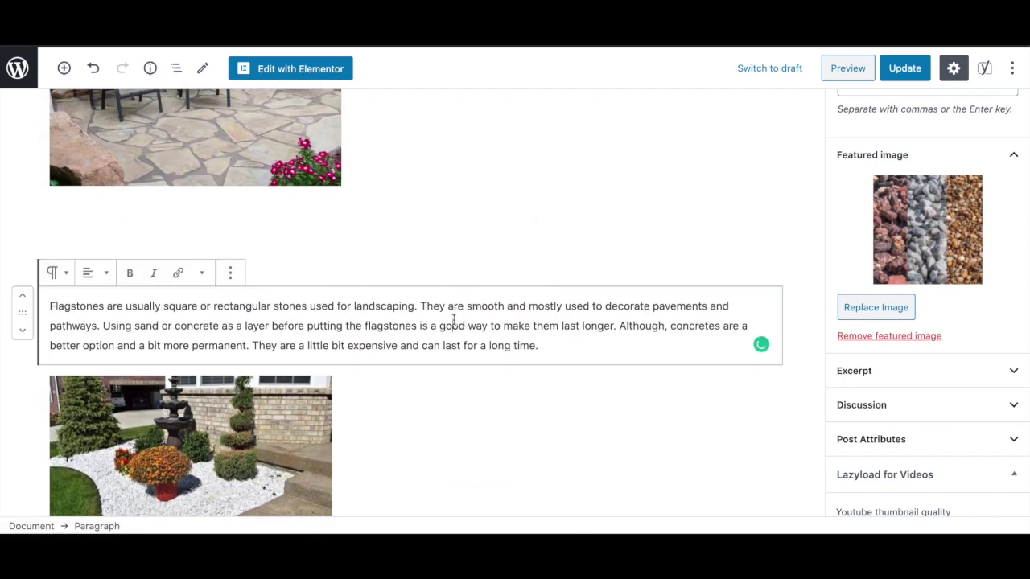
pyautogui.scroll(20, 454, 319)
pyautogui.scroll(5, 453, 318)
pyautogui.scroll(-2, 453, 318)
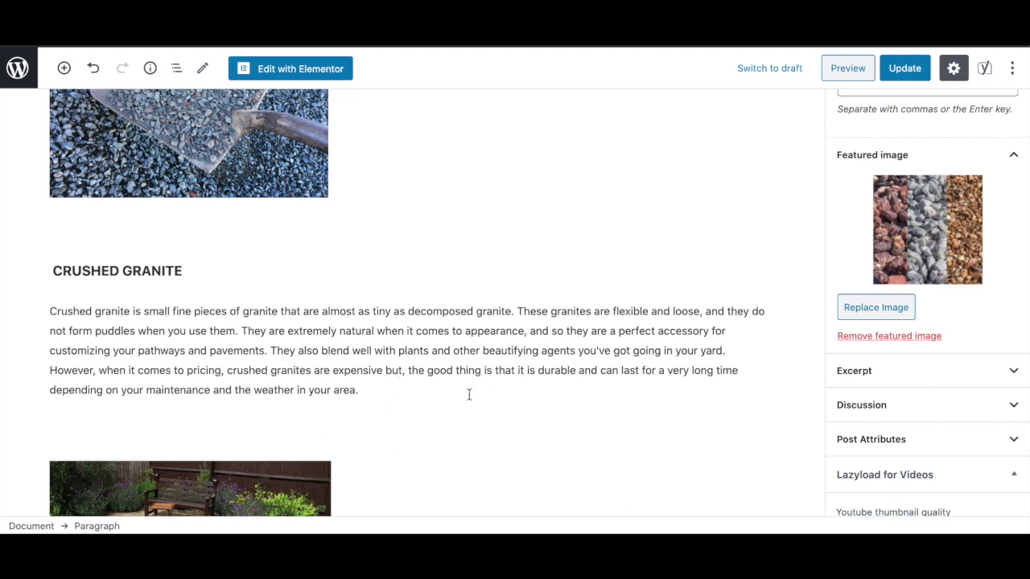
pyautogui.scroll(15, 470, 394)
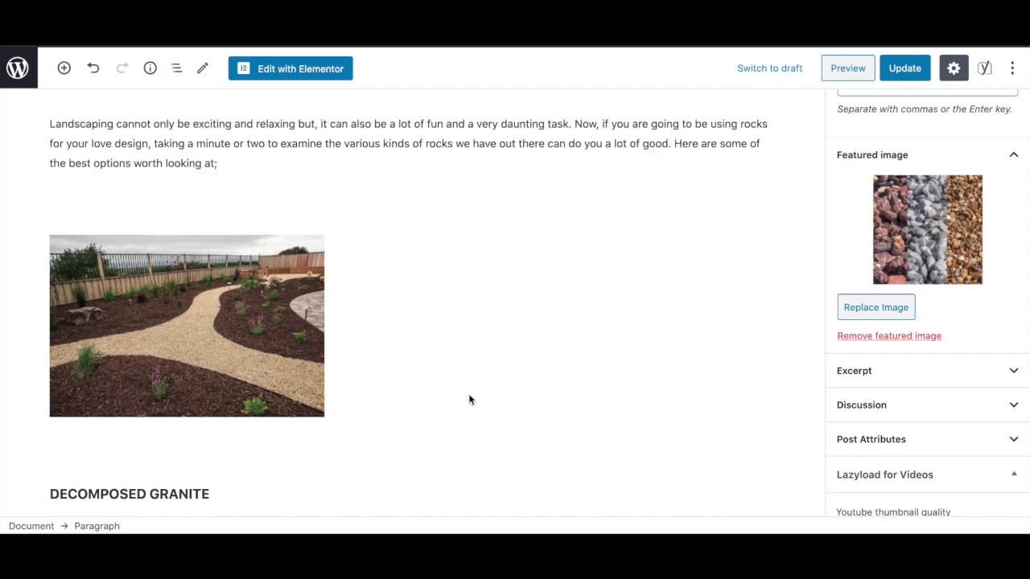
pyautogui.scroll(5, 469, 395)
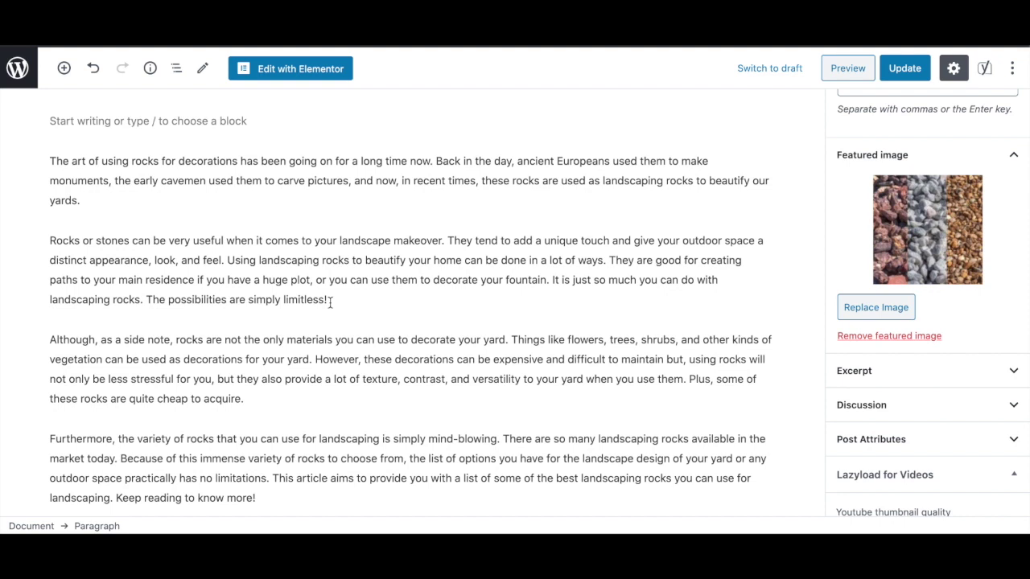
pyautogui.scroll(5, 329, 302)
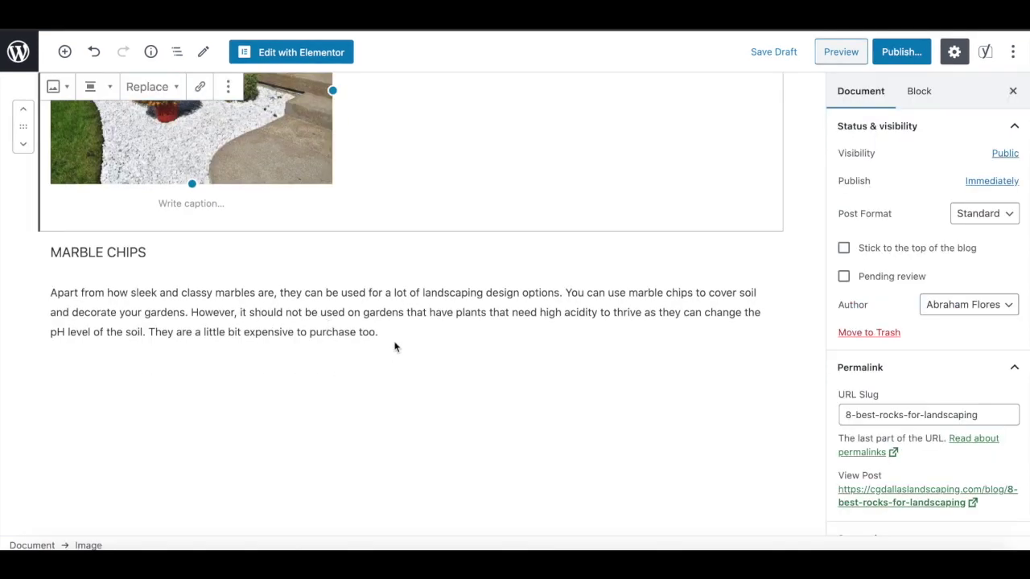
# - Assign the post to the Landscape and Garden categories under Blog
pyautogui.click(394, 347)
pyautogui.scroll(15, 397, 338)
pyautogui.scroll(20, 396, 339)
pyautogui.scroll(20, 397, 344)
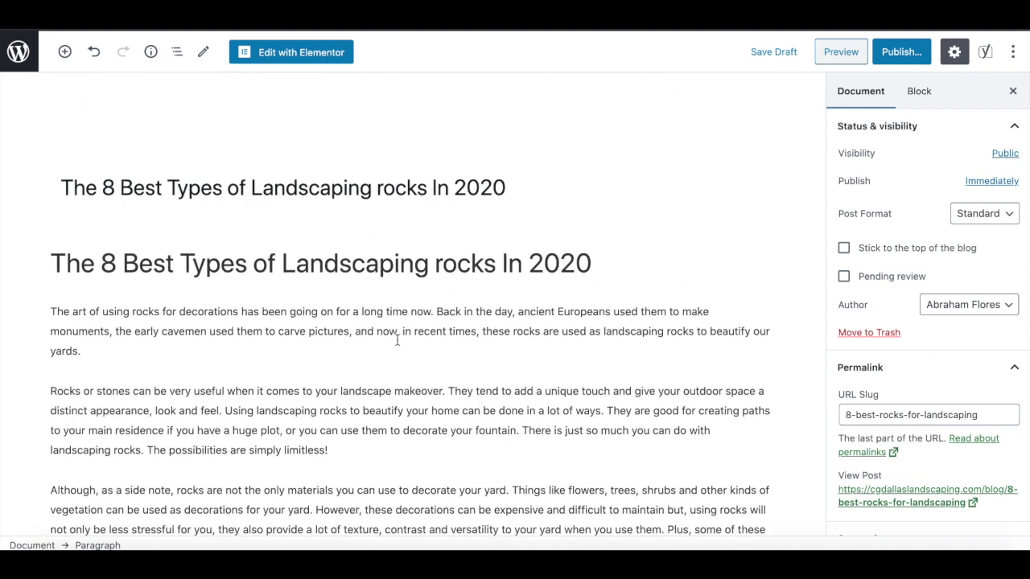
pyautogui.scroll(-2, 397, 340)
pyautogui.scroll(2, 397, 340)
pyautogui.scroll(-8, 931, 445)
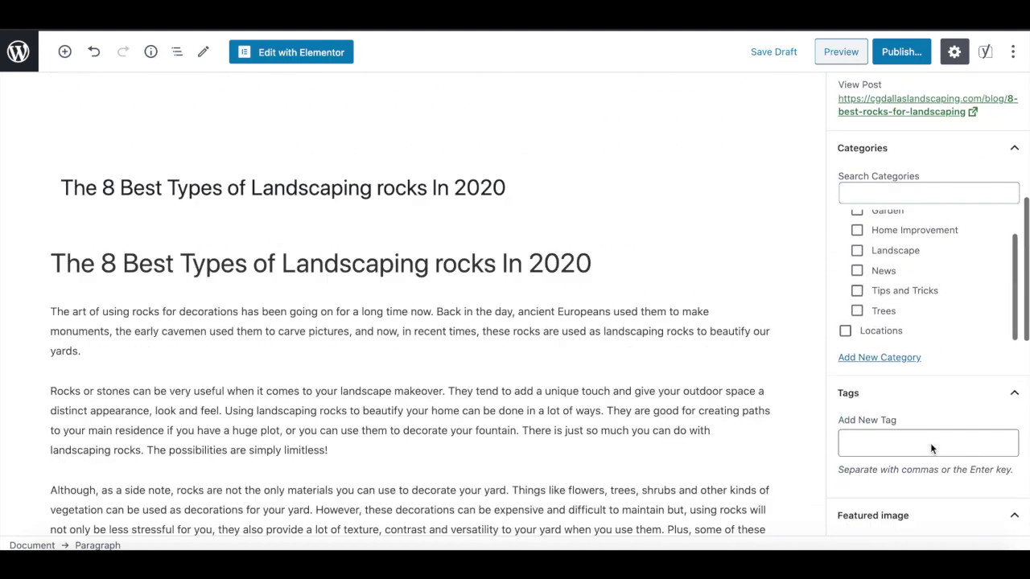
pyautogui.scroll(1, 885, 301)
pyautogui.scroll(-3, 894, 443)
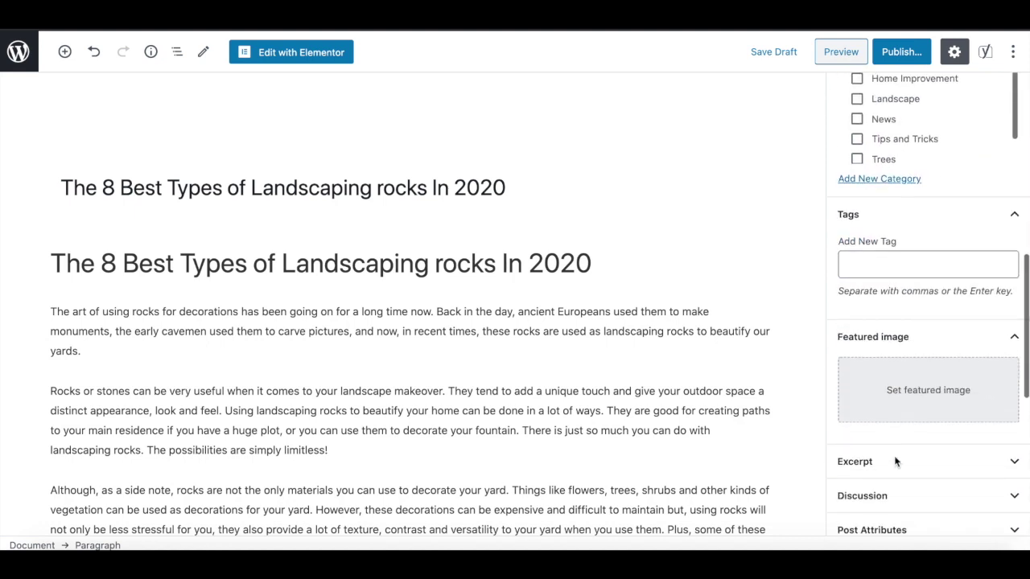
pyautogui.scroll(3, 903, 333)
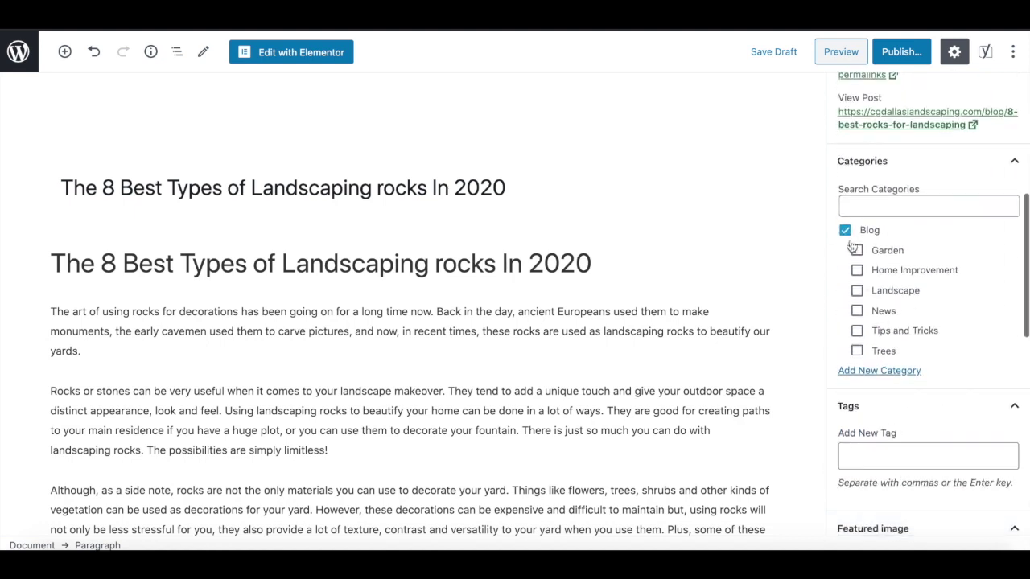
pyautogui.click(857, 291)
pyautogui.scroll(-2, 865, 328)
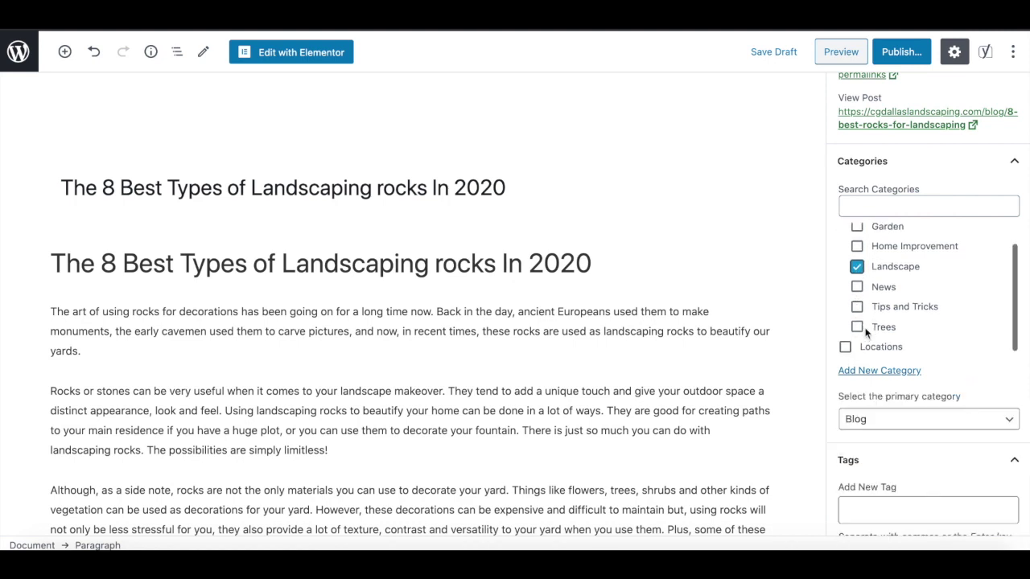
pyautogui.scroll(2, 865, 330)
pyautogui.click(857, 251)
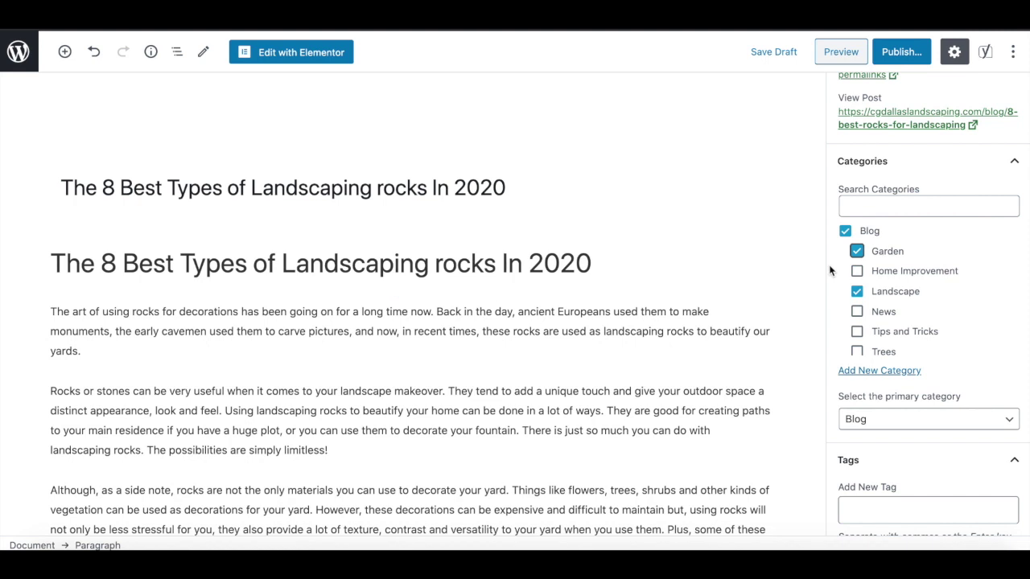
# - Choose best-types-of-rocks-for-landscaping.jpg from the media library for the featured image and check its file name for the target keywords
pyautogui.scroll(-5, 917, 406)
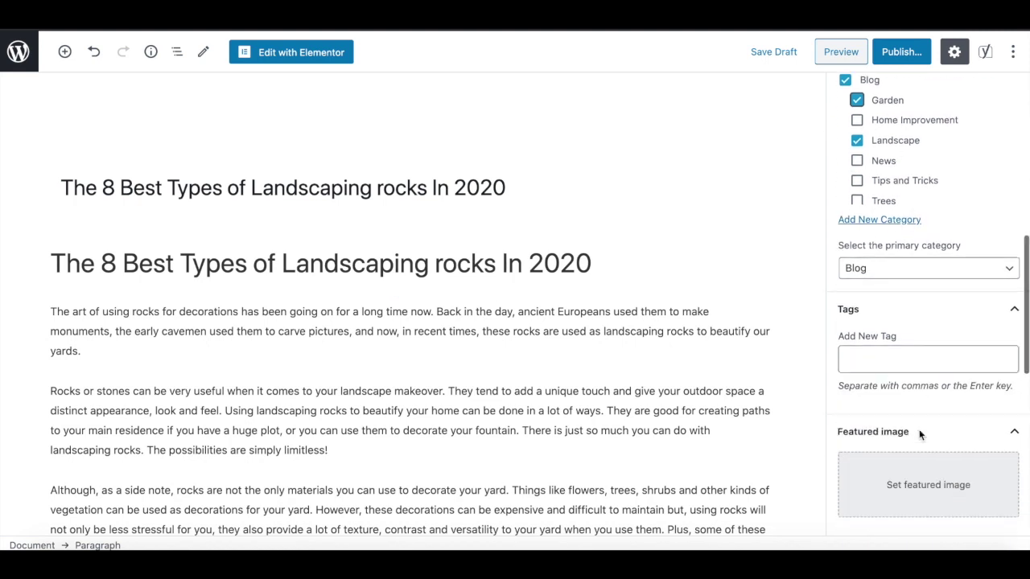
pyautogui.click(918, 344)
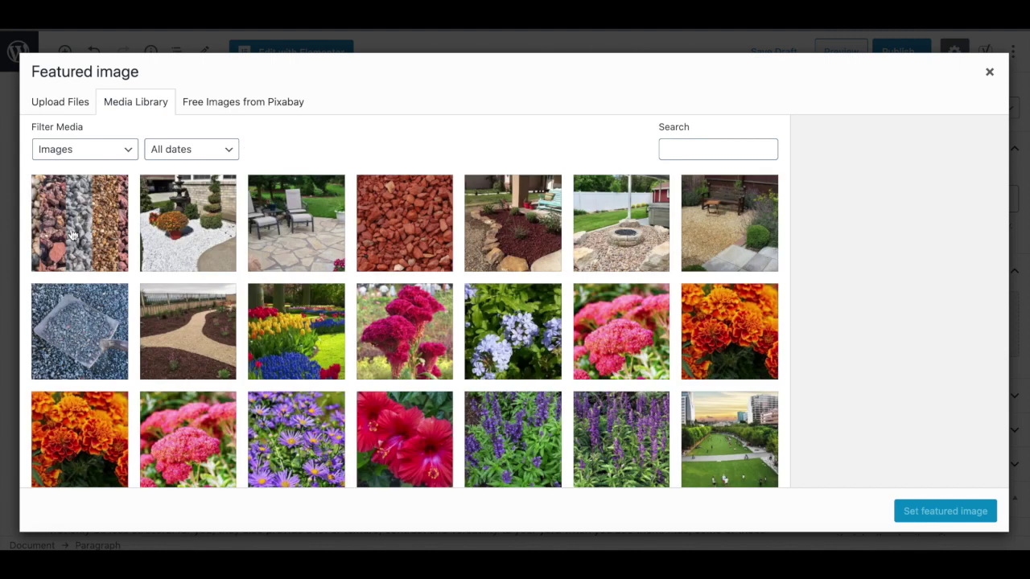
pyautogui.click(72, 234)
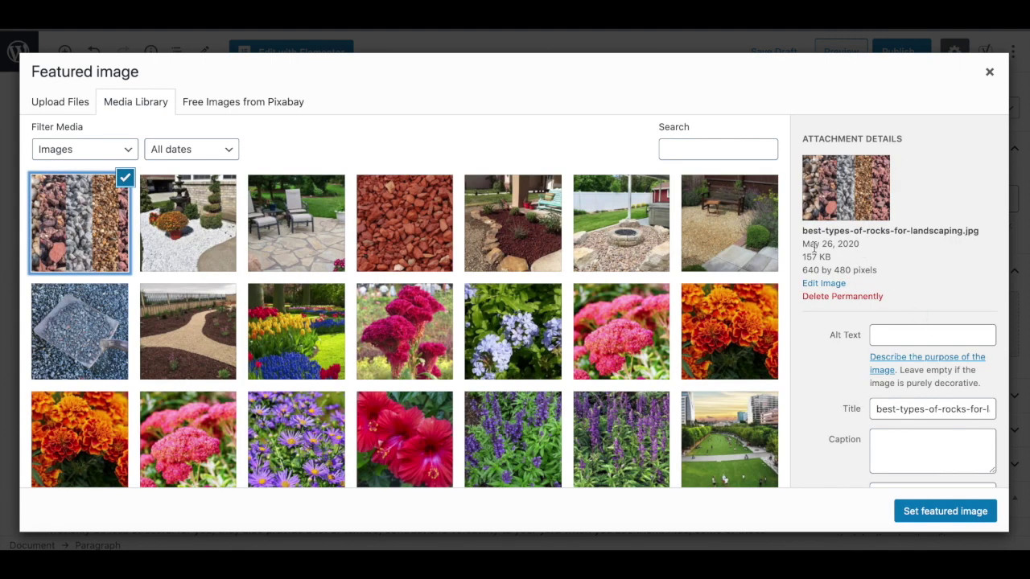
pyautogui.moveTo(803, 230); pyautogui.dragTo(977, 230)
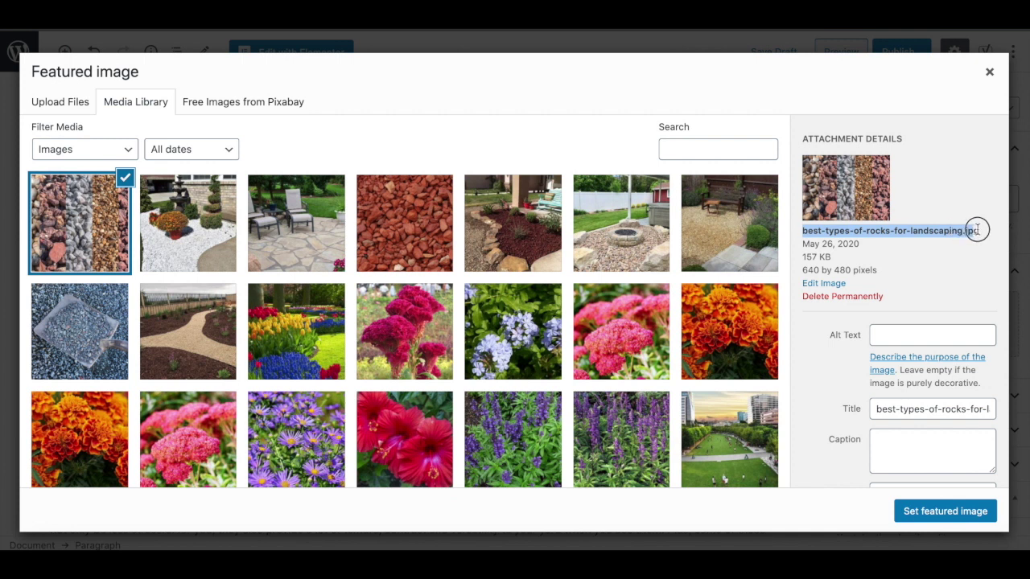
pyautogui.click(977, 230)
pyautogui.moveTo(808, 232); pyautogui.dragTo(957, 237)
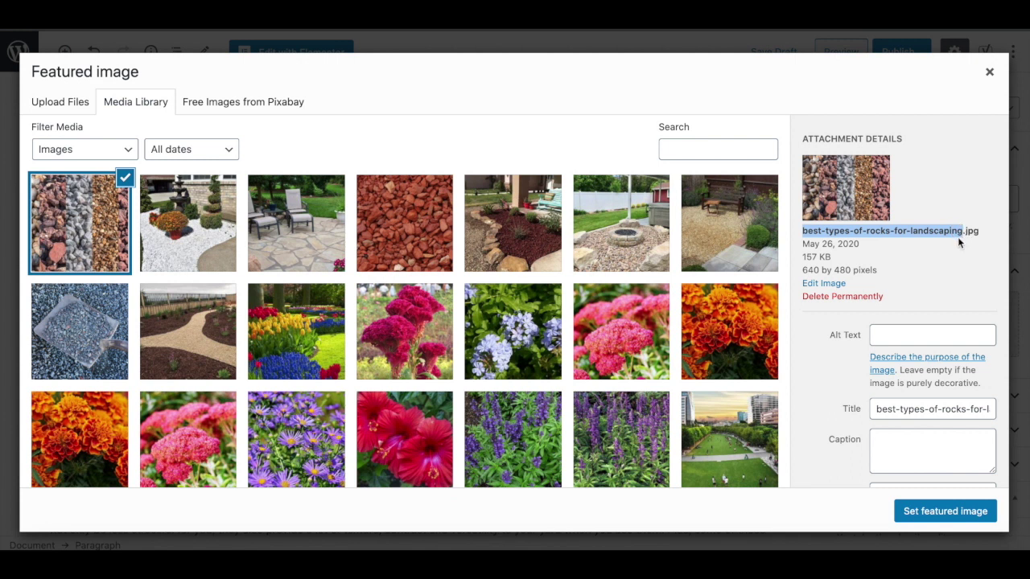
# - Give the selected image the alt text "best types of rocks for landscaping" and set it as the post's featured image
pyautogui.click(920, 334)
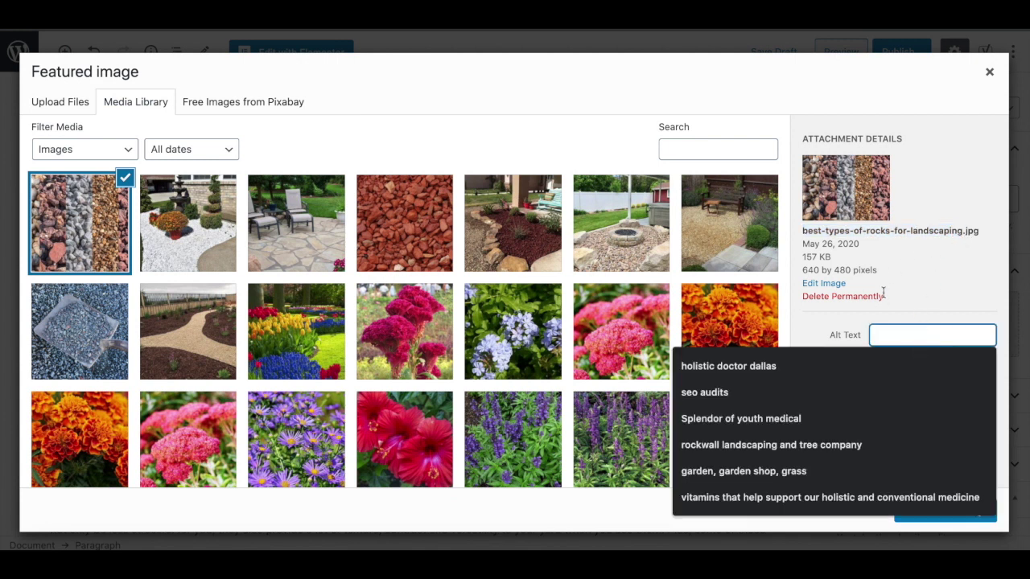
pyautogui.click(949, 298)
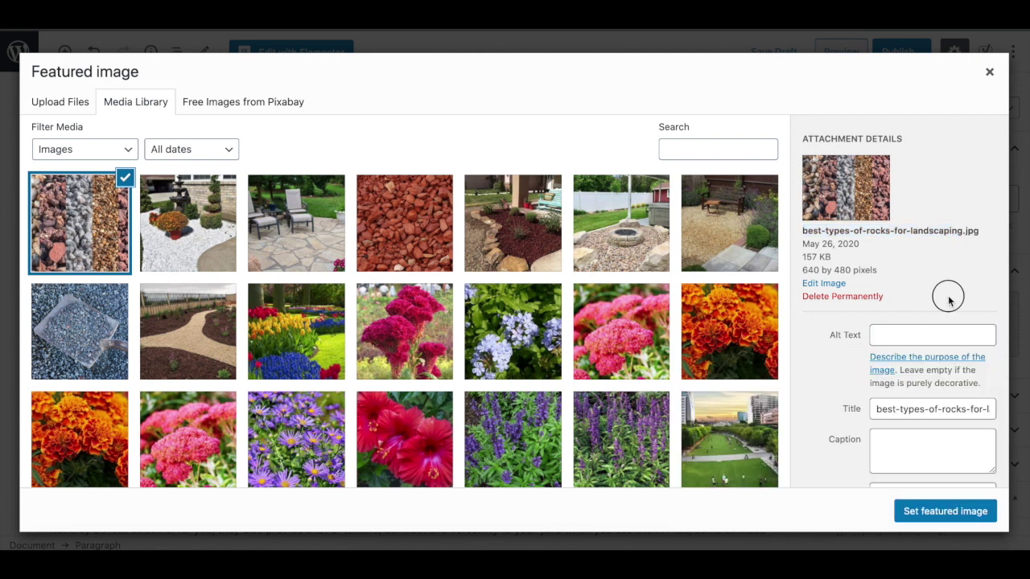
pyautogui.click(900, 332)
pyautogui.click(913, 315)
pyautogui.click(904, 332)
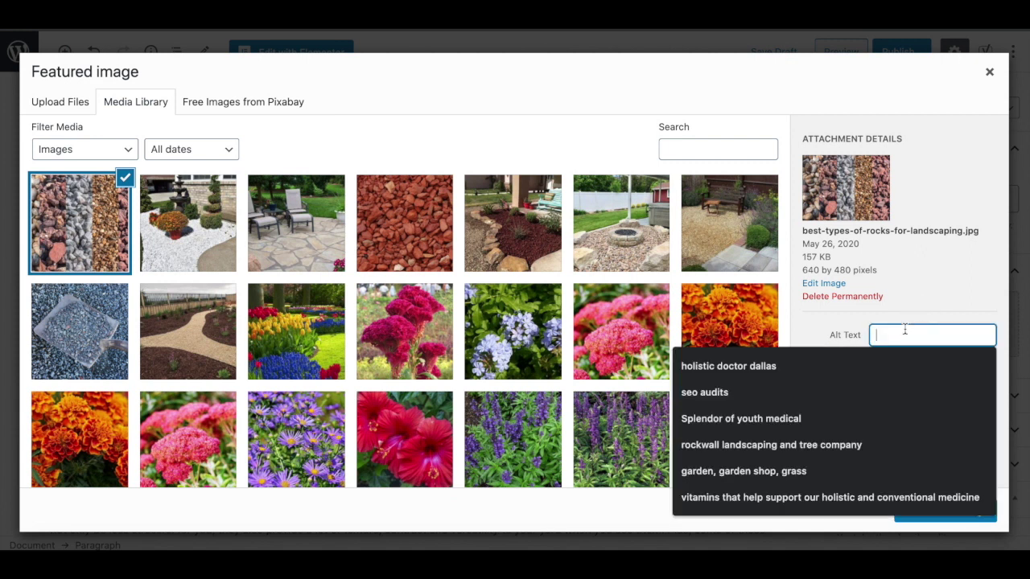
pyautogui.write('bet')
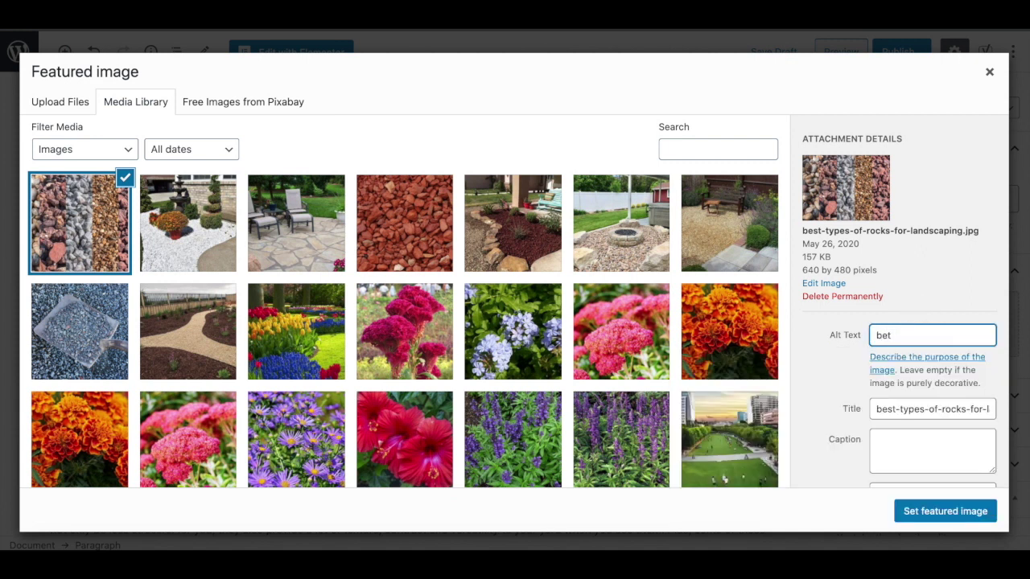
pyautogui.write('est types of rocks for landsca')
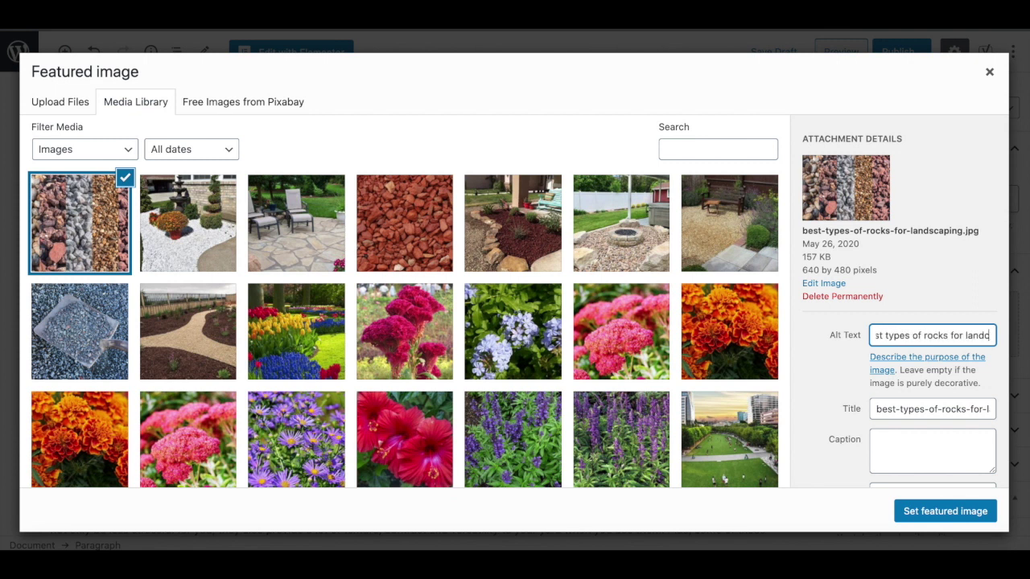
pyautogui.write('ping')
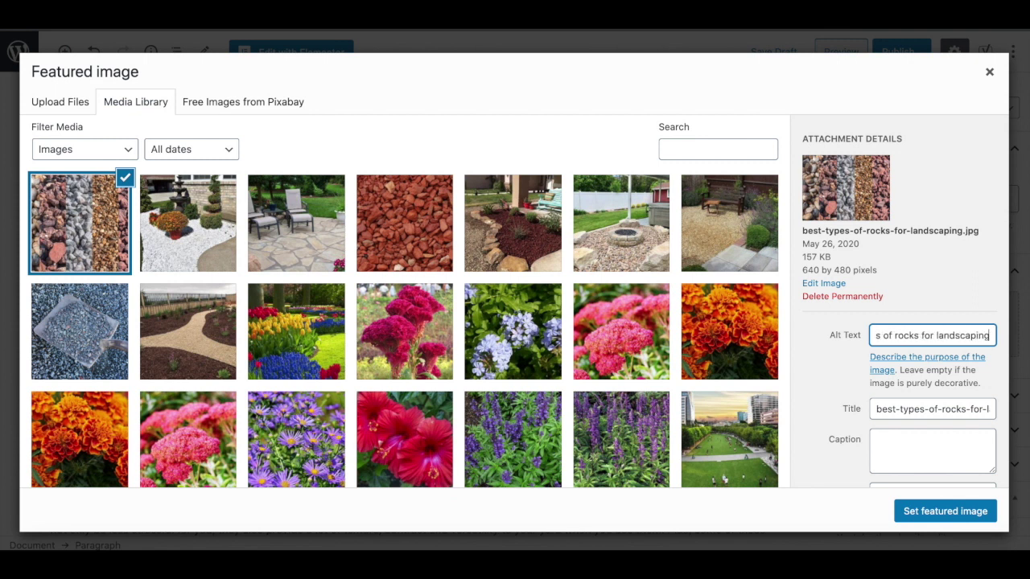
pyautogui.click(931, 510)
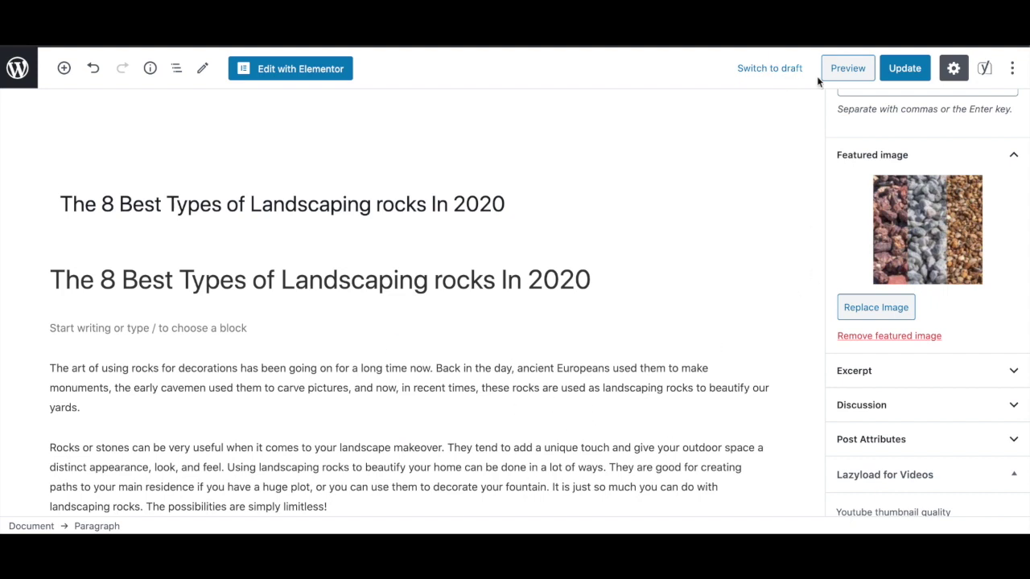
# - Preview the post and examine its title, featured image, introduction and the Decomposed Granite section with its link
pyautogui.click(851, 75)
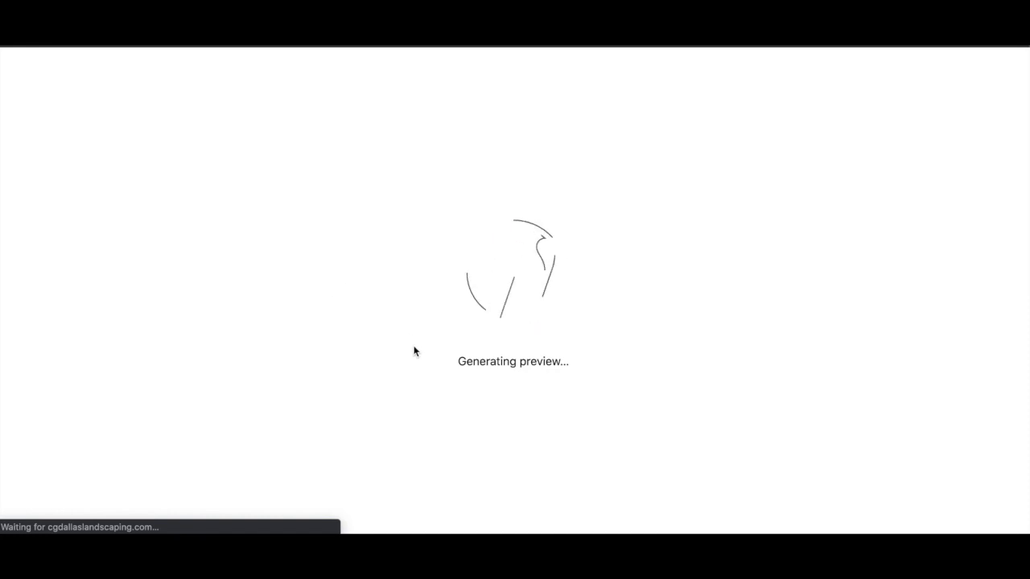
pyautogui.scroll(-3, 455, 416)
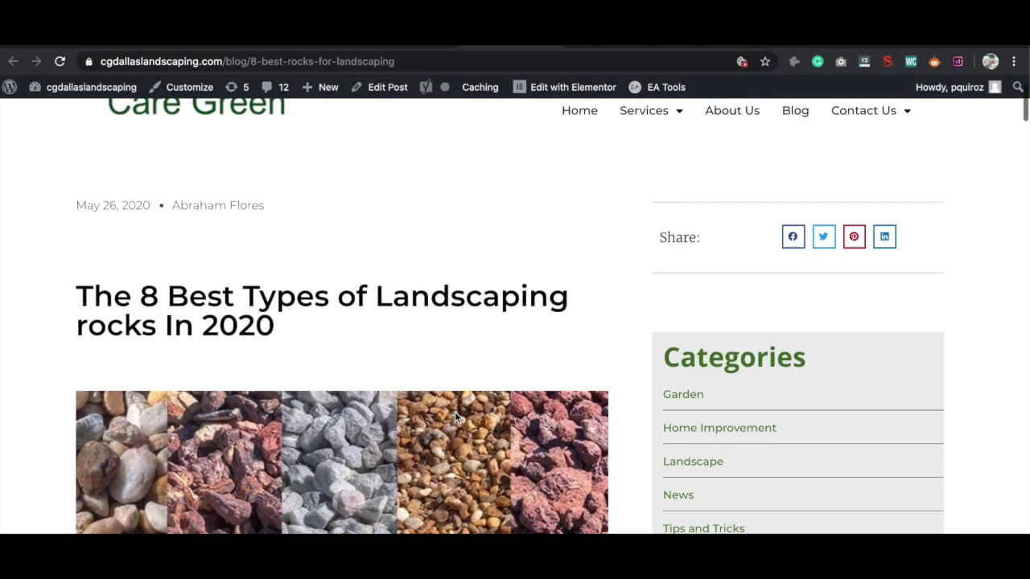
pyautogui.scroll(-5, 454, 411)
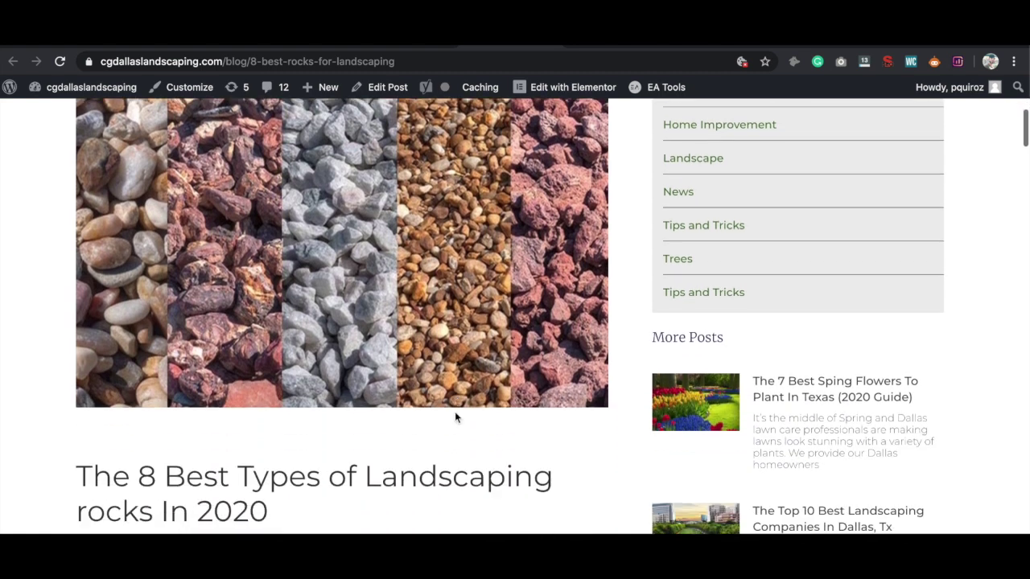
pyautogui.scroll(-1, 454, 413)
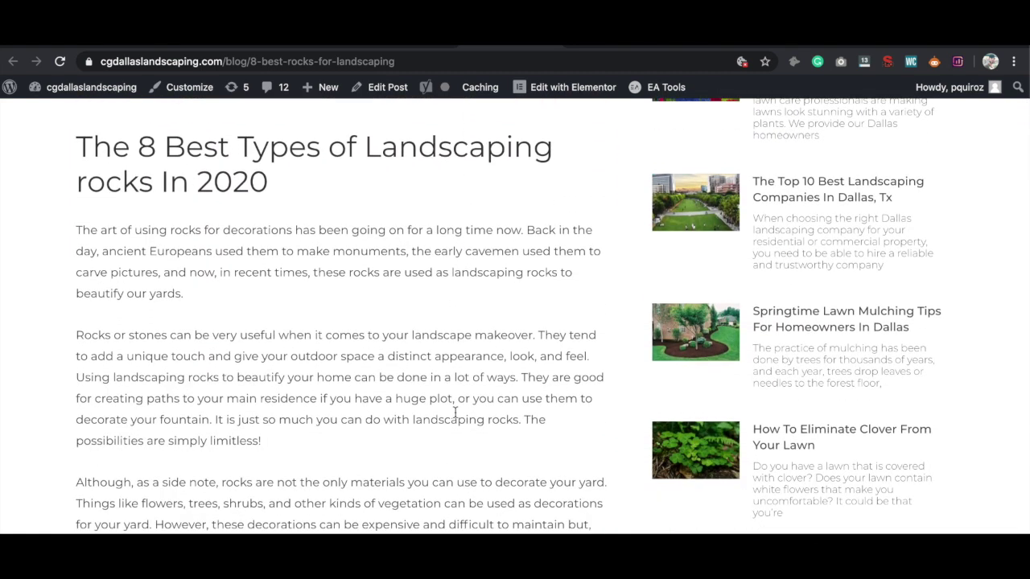
pyautogui.scroll(-1, 455, 413)
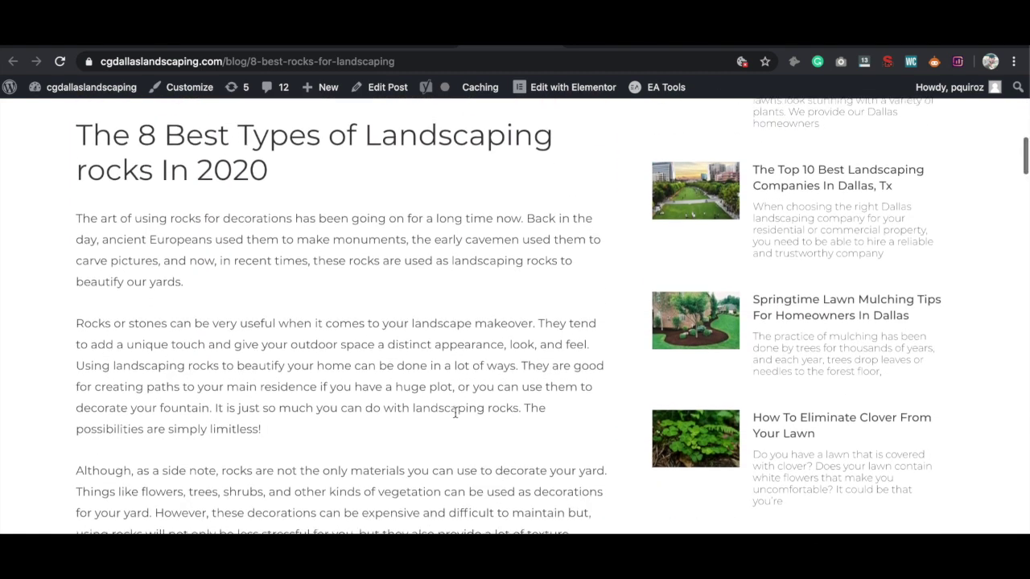
pyautogui.scroll(-10, 455, 412)
pyautogui.scroll(-4, 454, 411)
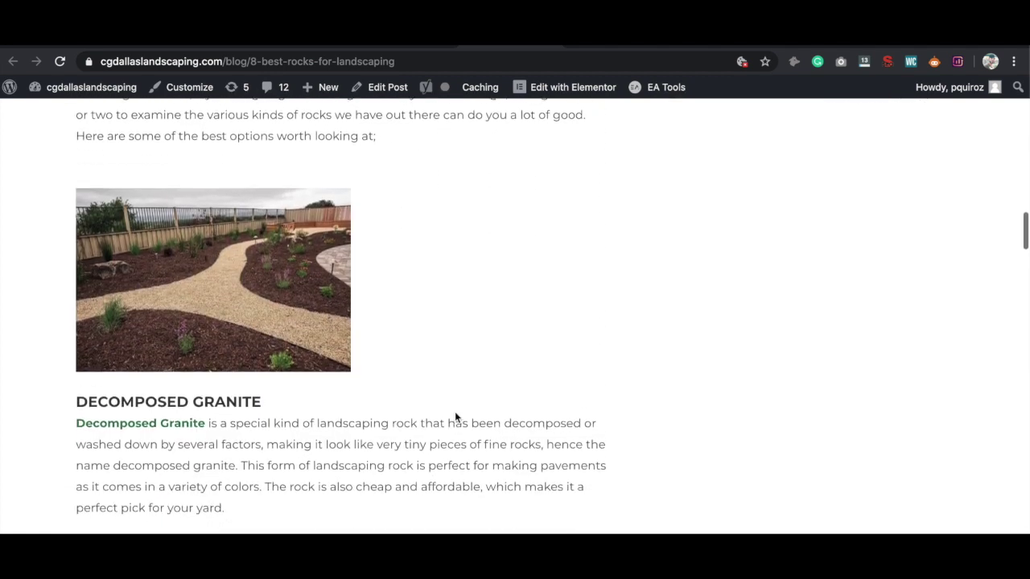
pyautogui.scroll(1, 455, 413)
pyautogui.scroll(-2, 455, 411)
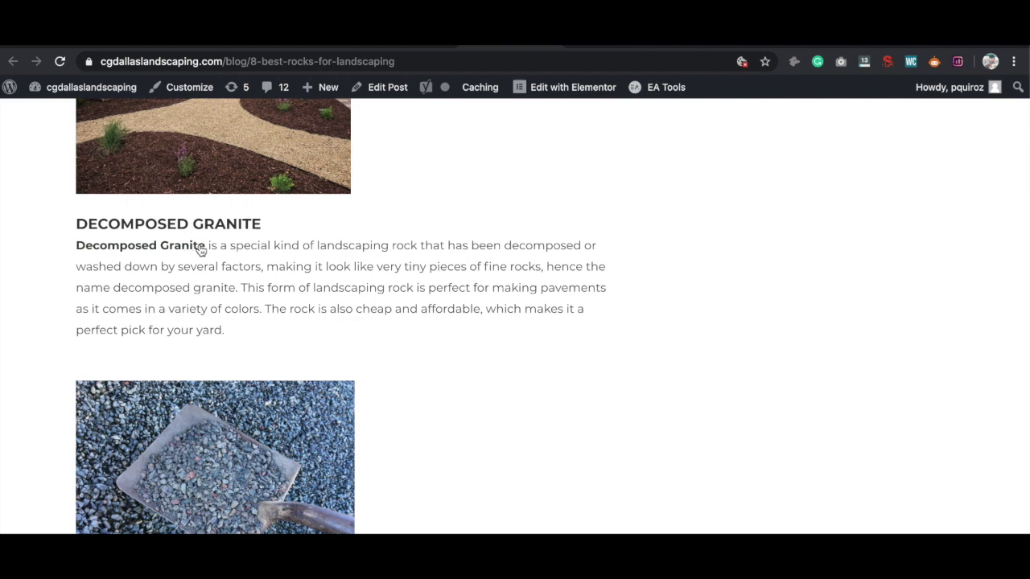
# - Review the remaining sections of the previewed article and return to the page header and title
pyautogui.scroll(-20, 262, 283)
pyautogui.scroll(-15, 263, 287)
pyautogui.scroll(-5, 264, 287)
pyautogui.scroll(8, 263, 287)
pyautogui.scroll(20, 263, 288)
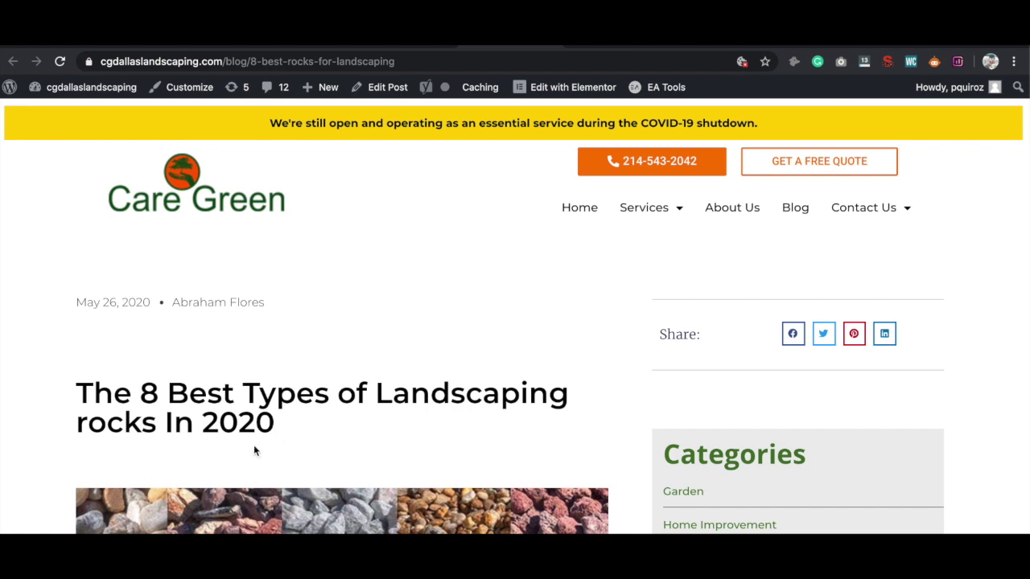
pyautogui.scroll(-2, 254, 450)
pyautogui.scroll(3, 253, 450)
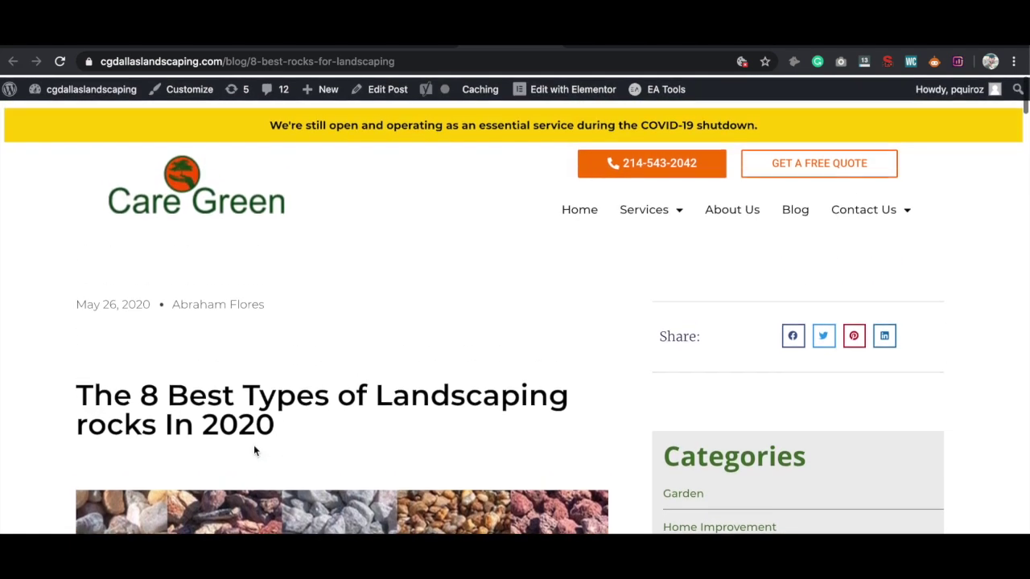